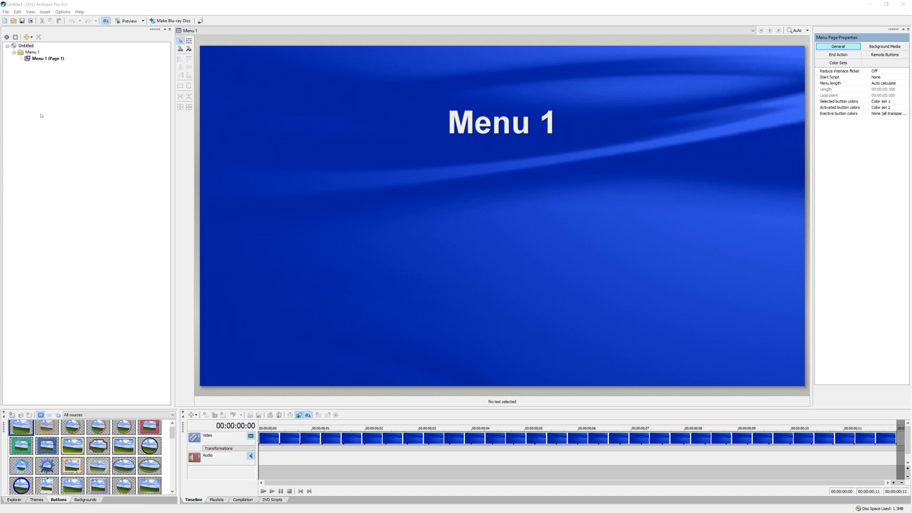
Insert a second menu at the top level of the untitled project.
right_click(25, 91)
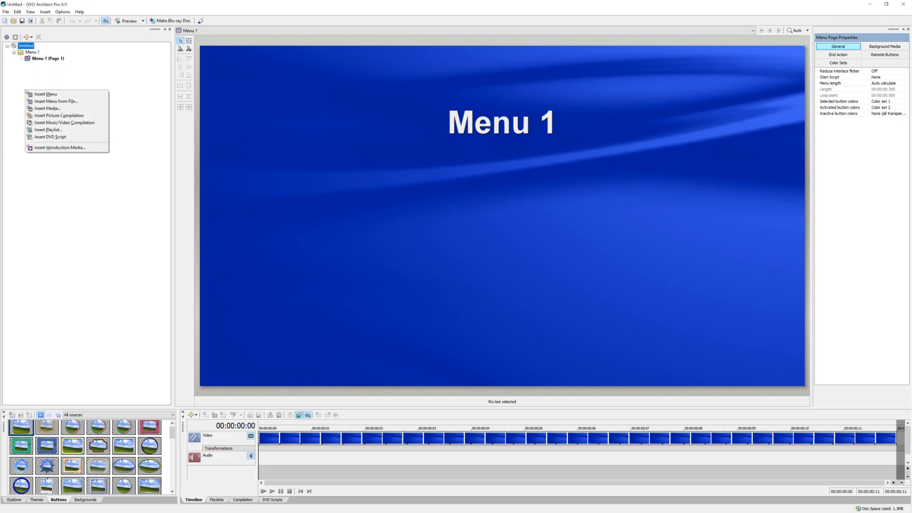
click(101, 257)
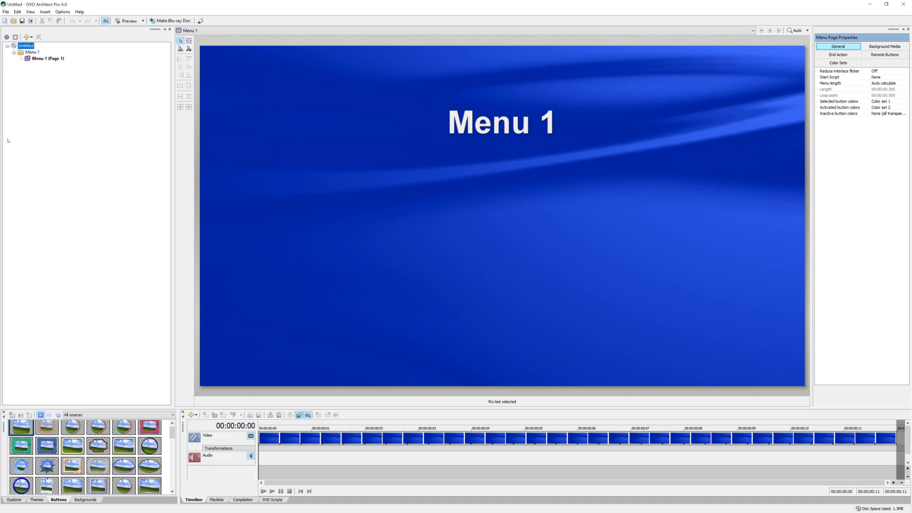
right_click(45, 91)
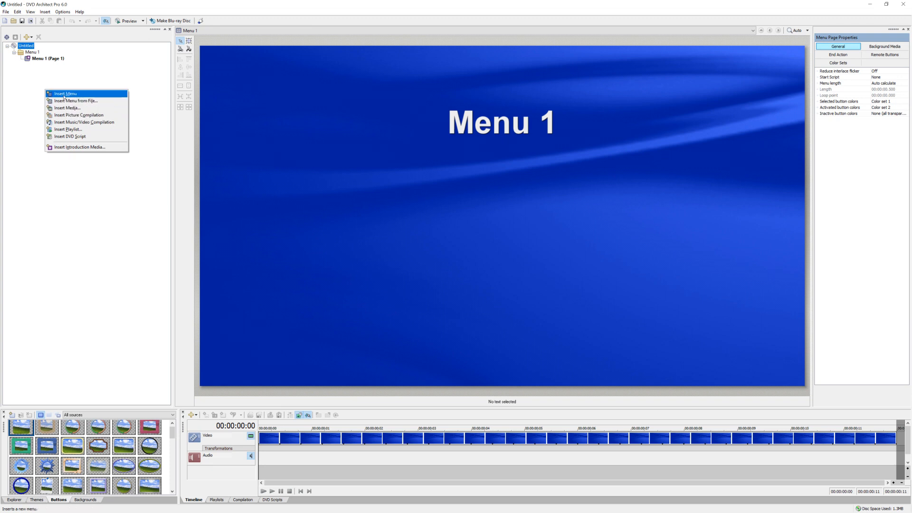
click(64, 95)
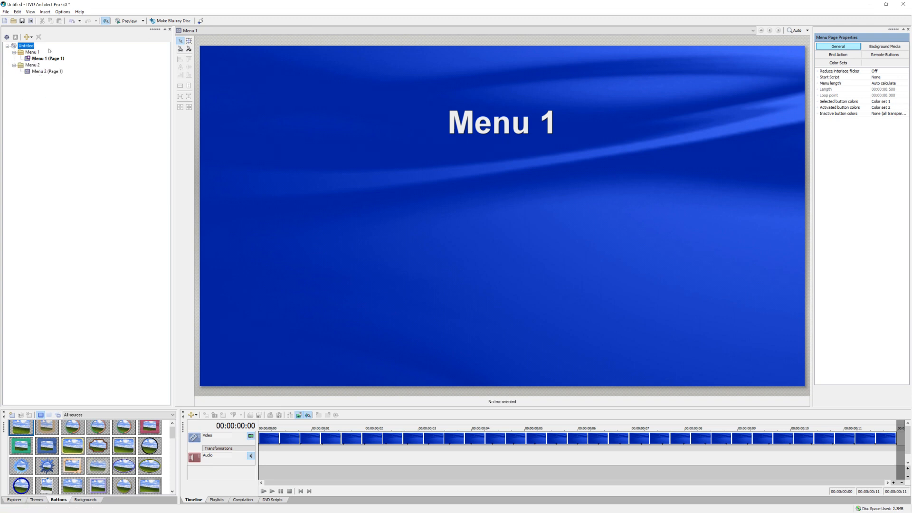
Rename the newly inserted second menu as "Chapter menu".
click(32, 65)
right_click(33, 66)
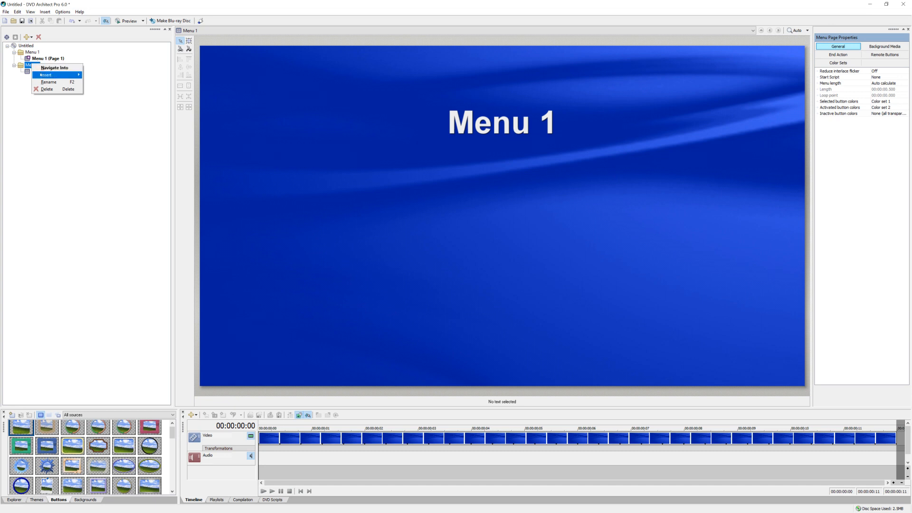
click(43, 83)
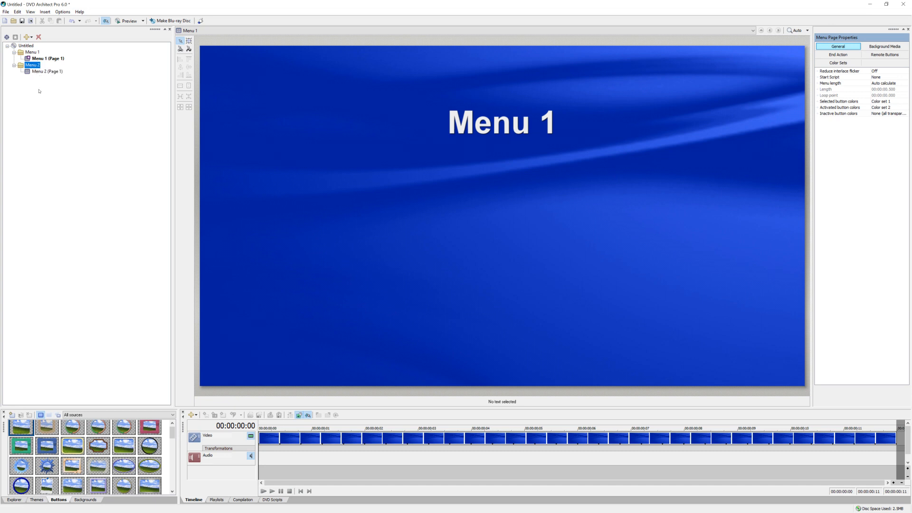
right_click(36, 65)
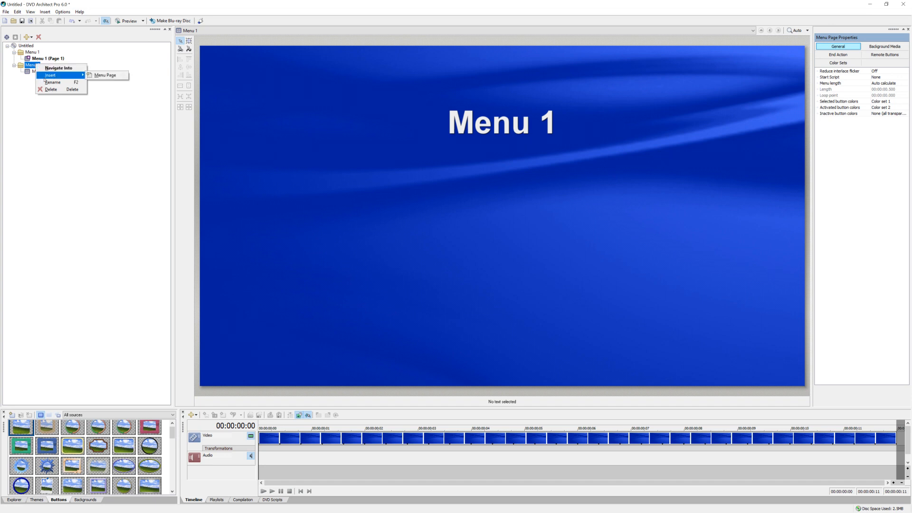
click(46, 82)
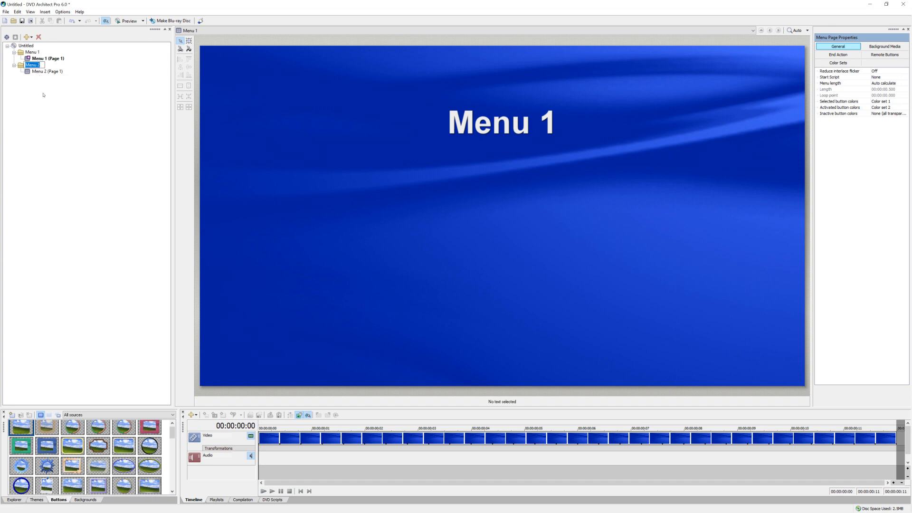
text(Chapter menu)
key(Return)
Rename the first menu in the project as "Main Menu".
click(33, 52)
right_click(34, 53)
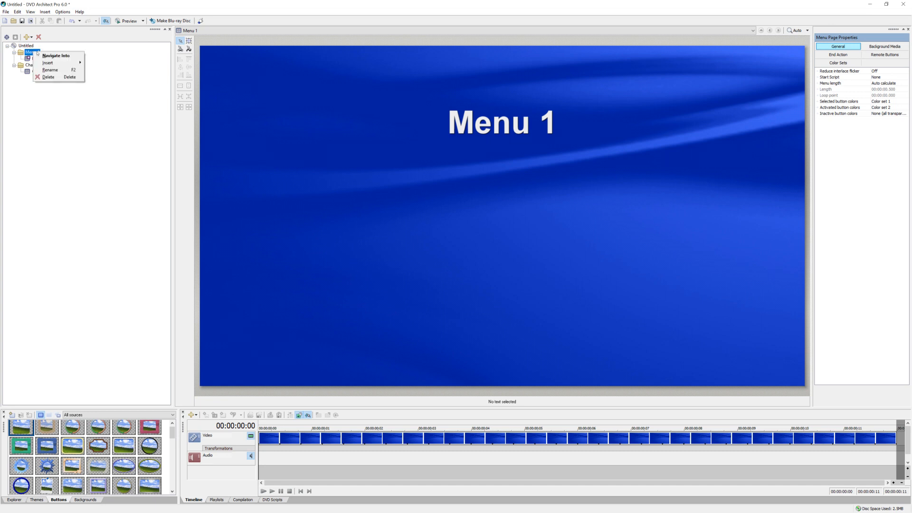
click(44, 70)
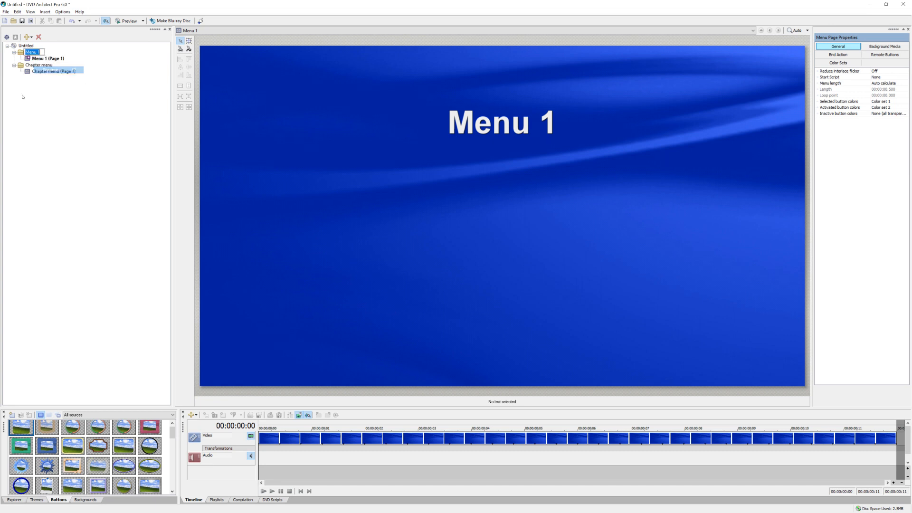
text(Main Menu)
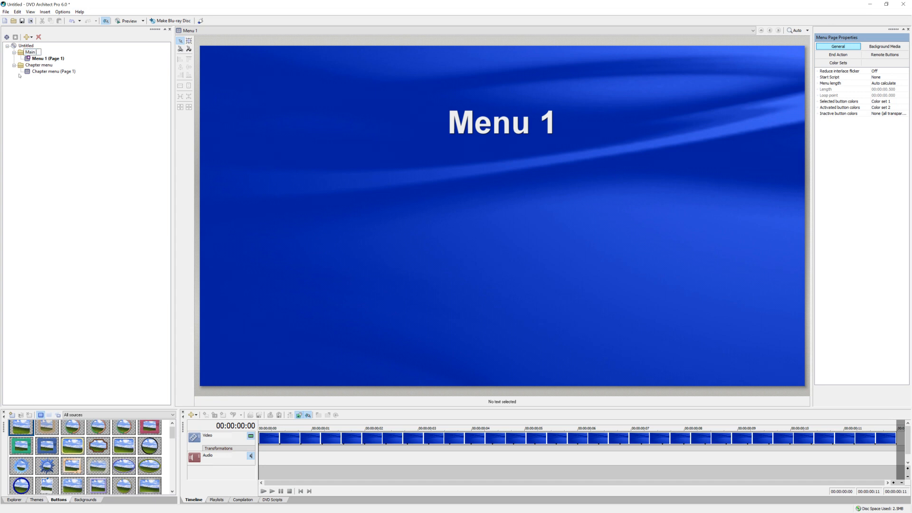
key(Return)
Delete the "Menu 1" title from the main menu page and set the main menu .m2t video as its background media.
click(481, 122)
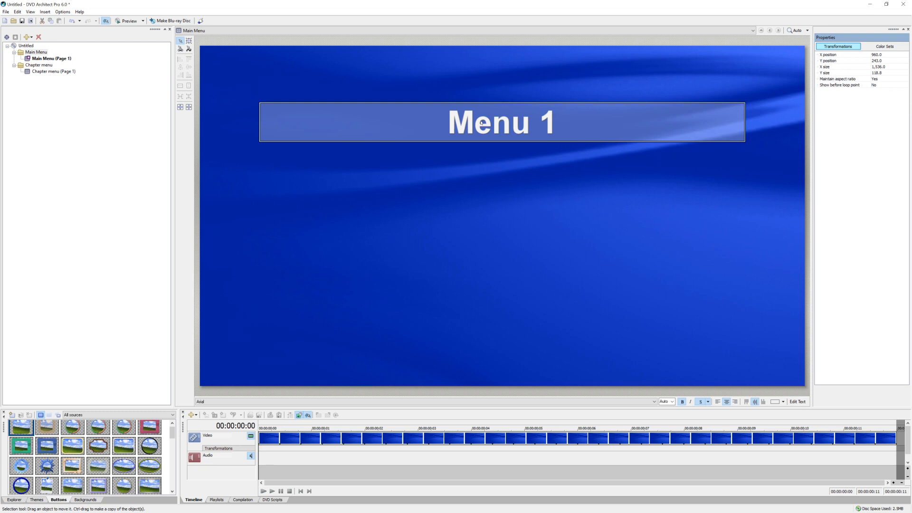
key(Delete)
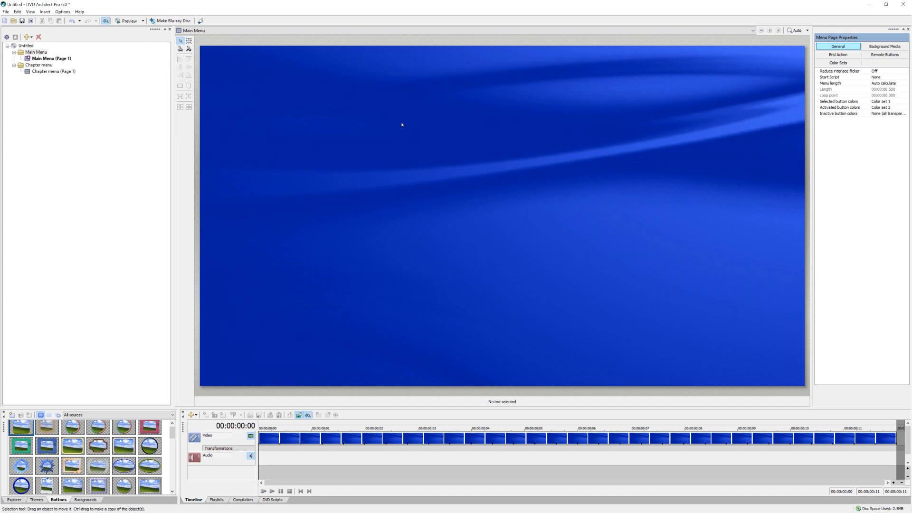
right_click(445, 141)
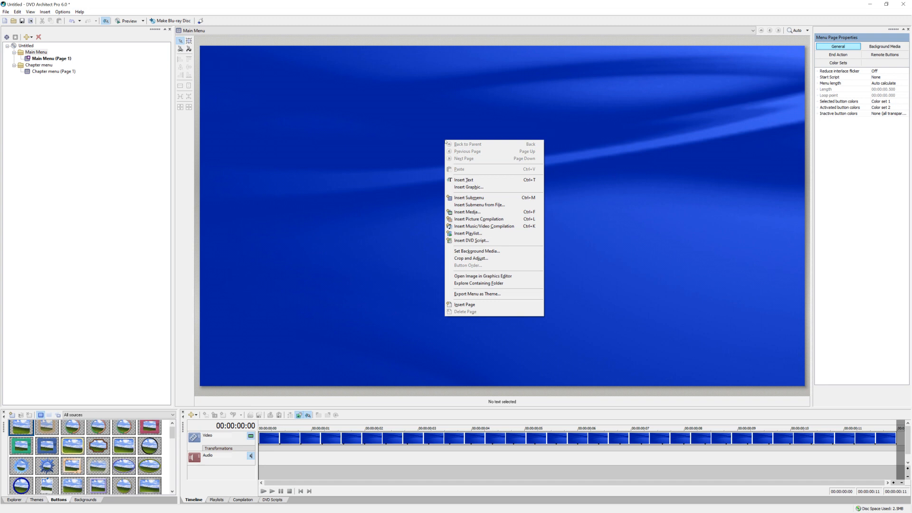
click(467, 252)
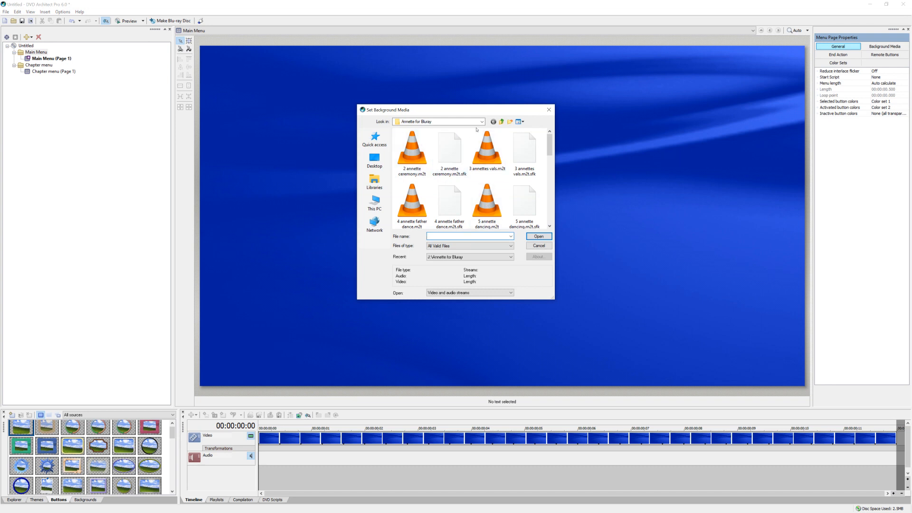
drag(553, 303, 648, 384)
drag(643, 239, 642, 298)
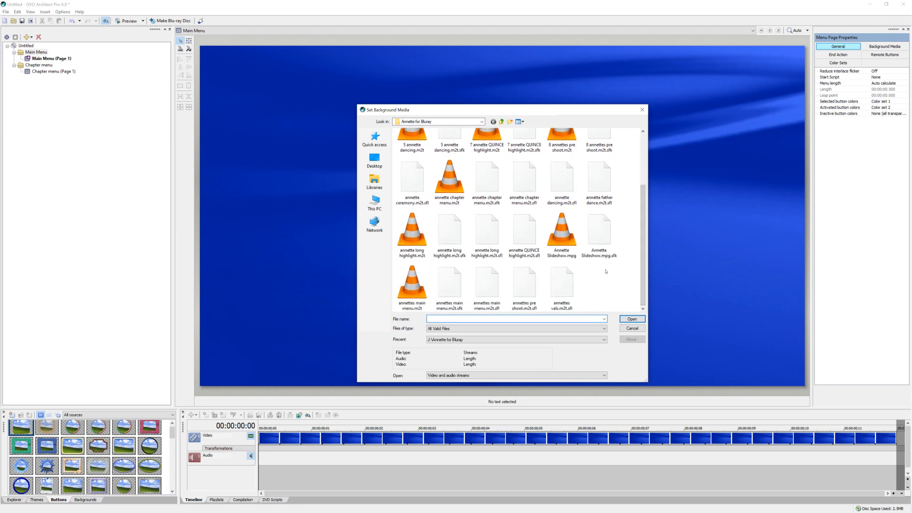
double_click(412, 284)
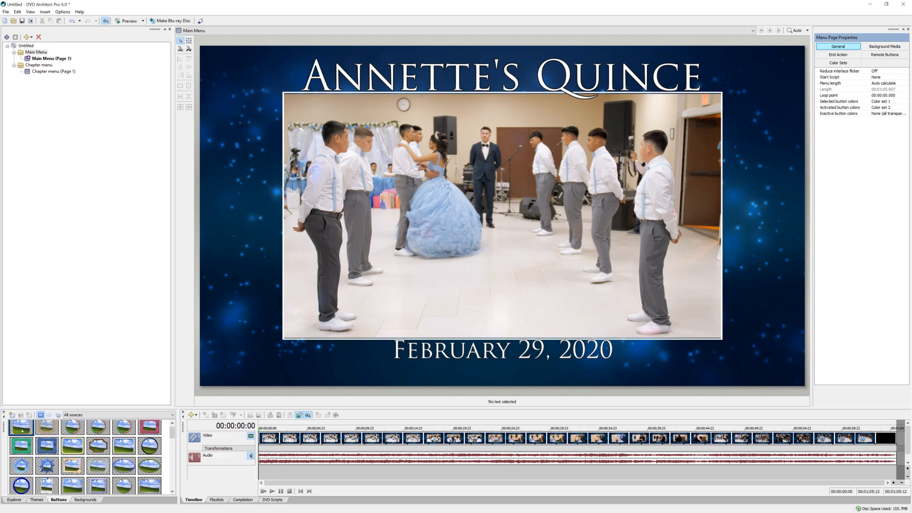
Add a button to the lower left part of the main menu page and set its button style to Text Only.
drag(157, 342, 326, 265)
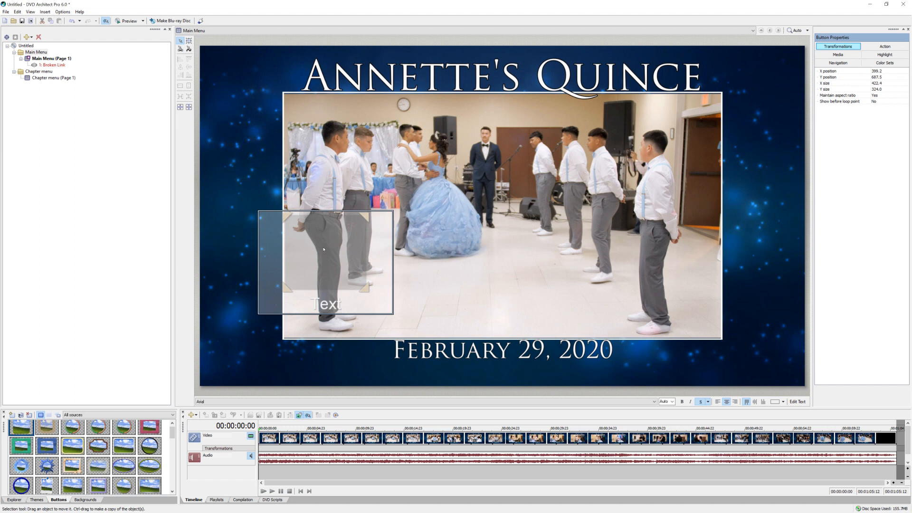
right_click(323, 249)
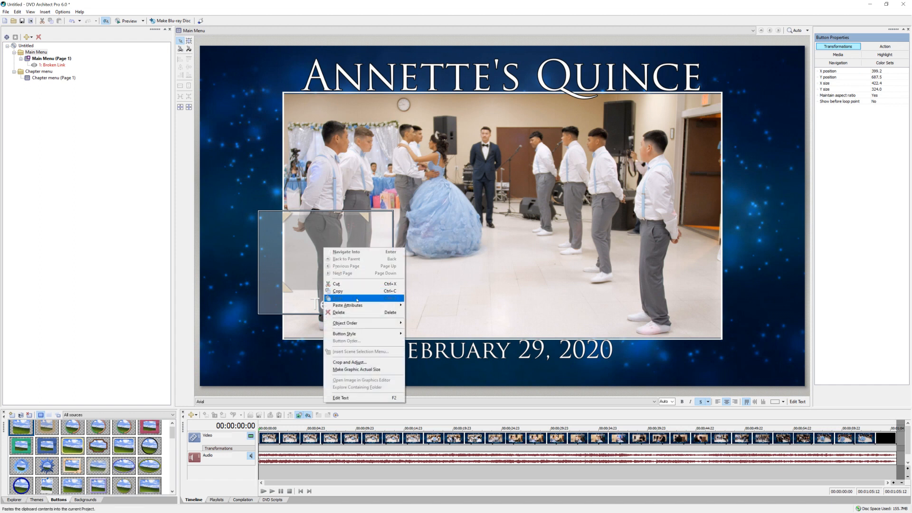
mouse_move(340, 336)
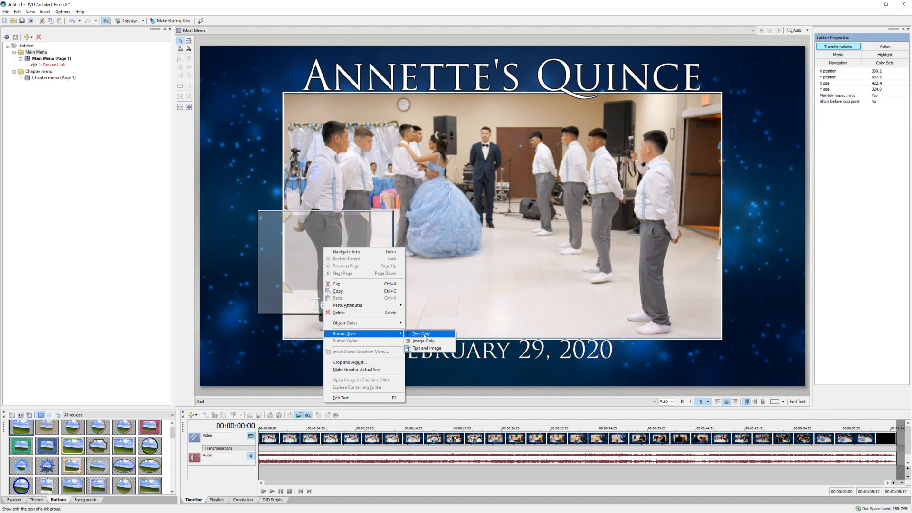
click(422, 334)
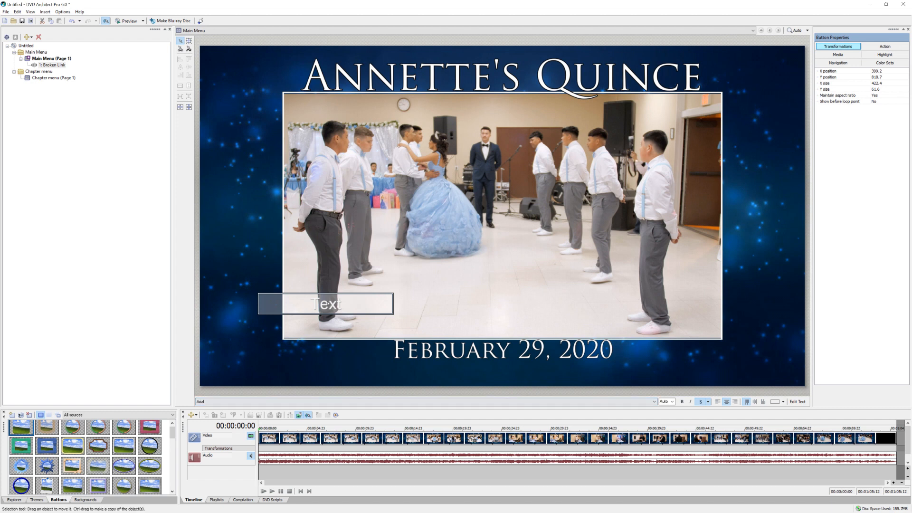
Format the new button's text in Trajan Pro at font size 8.
click(321, 402)
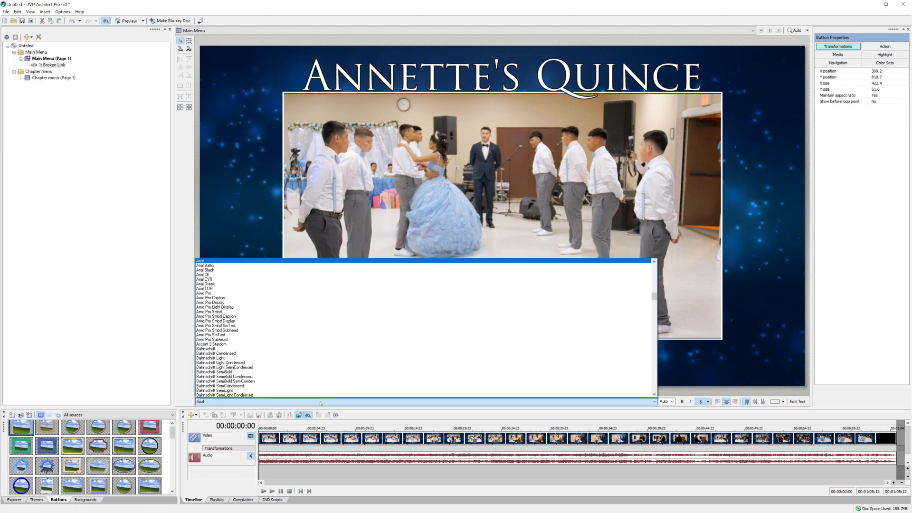
text(tr)
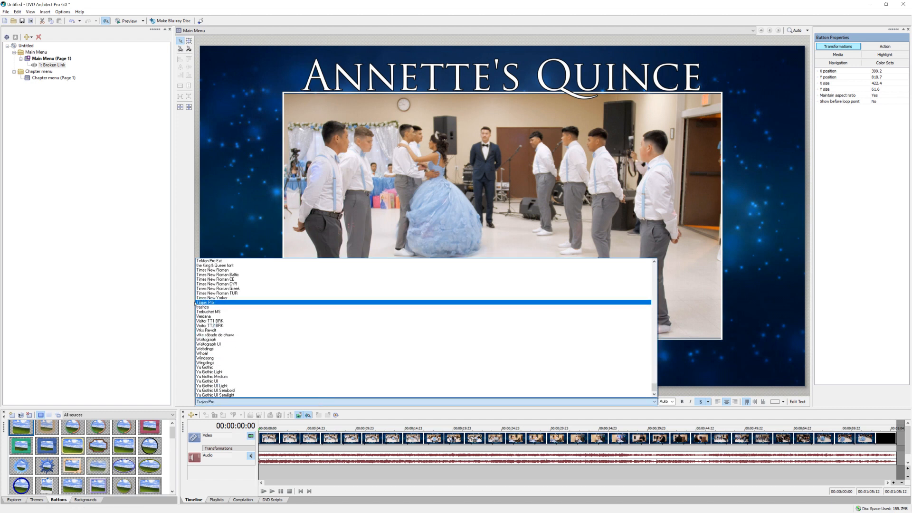
click(206, 303)
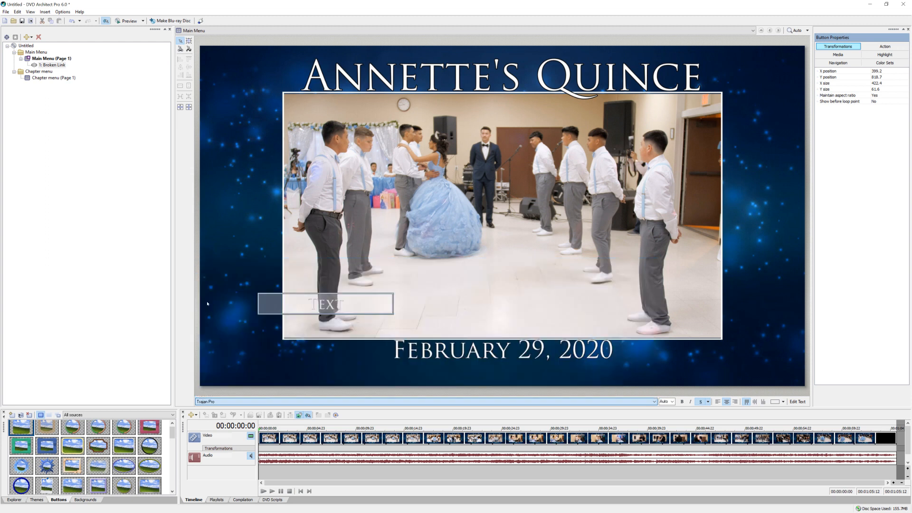
click(672, 402)
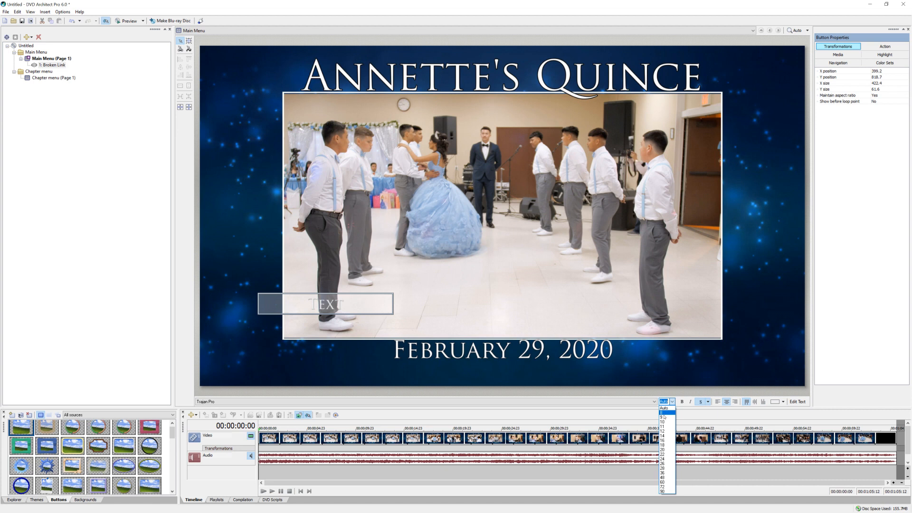
click(665, 414)
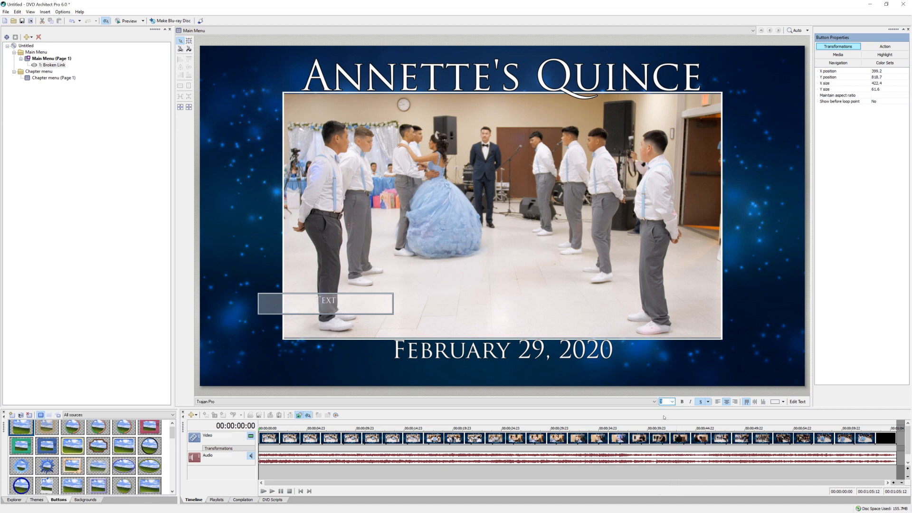
Label the button "Play Movie" and move it below the picture frame, left of the date.
click(798, 401)
text(Play Movie)
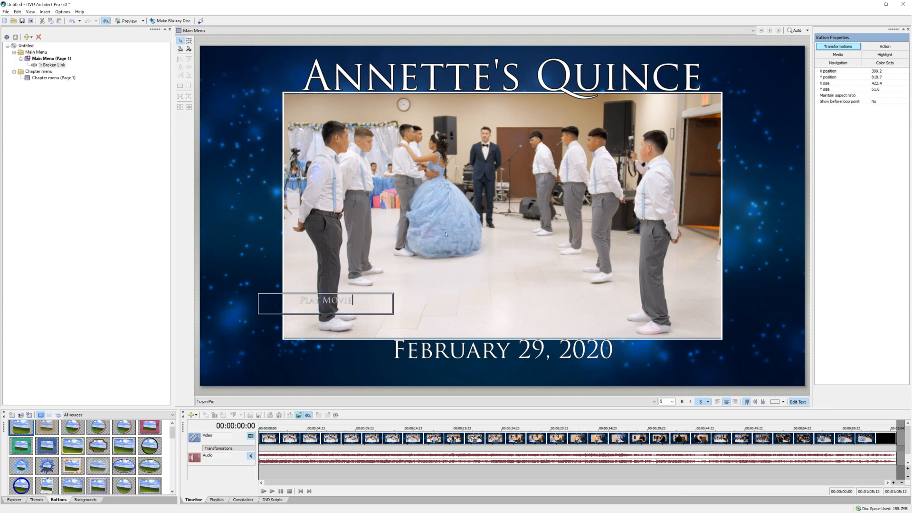
key(Escape)
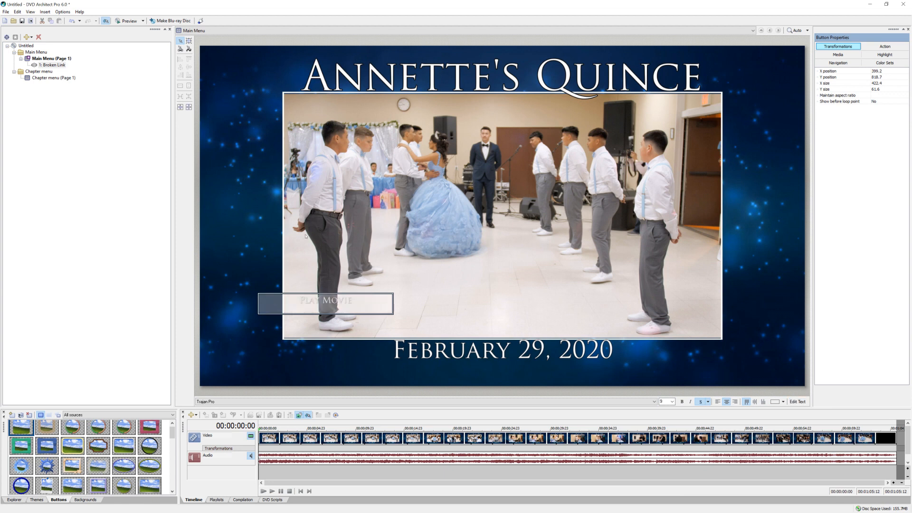
drag(319, 300, 320, 346)
Add a second button over the lower right part of the picture and set its button style to Text Only.
drag(19, 426, 612, 259)
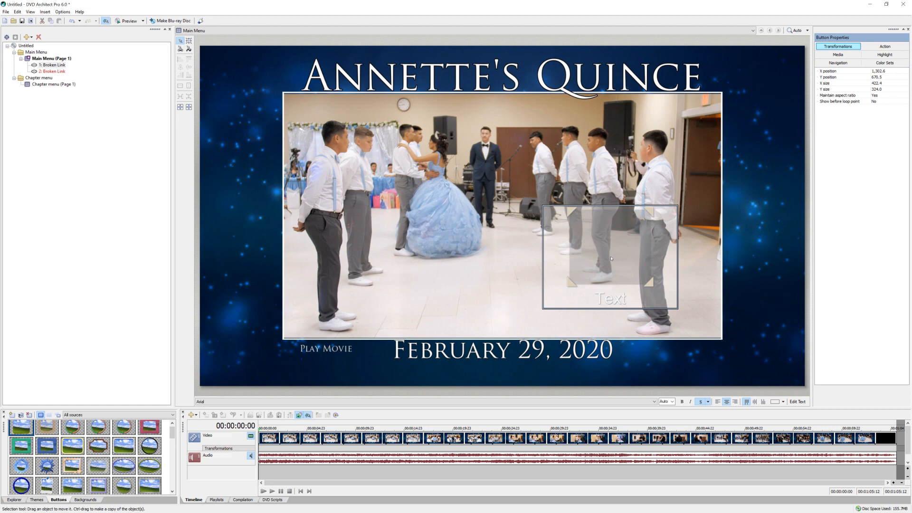
right_click(612, 259)
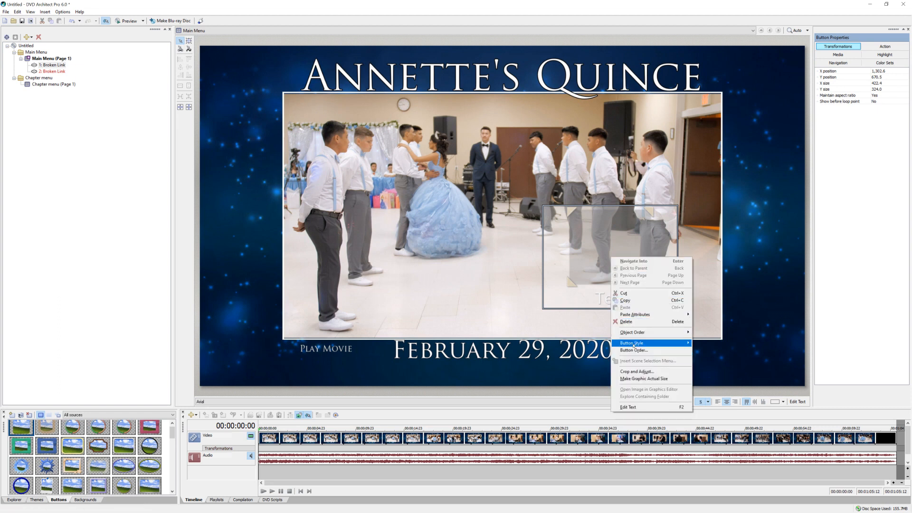
mouse_move(633, 344)
click(707, 343)
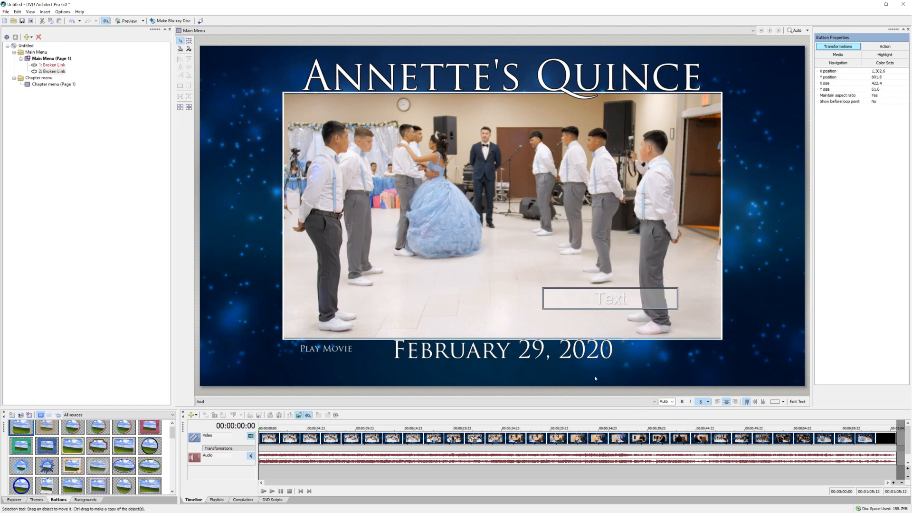
Format the second button's text in Trajan Pro at the same font size as the Play Movie label.
click(572, 401)
text(t)
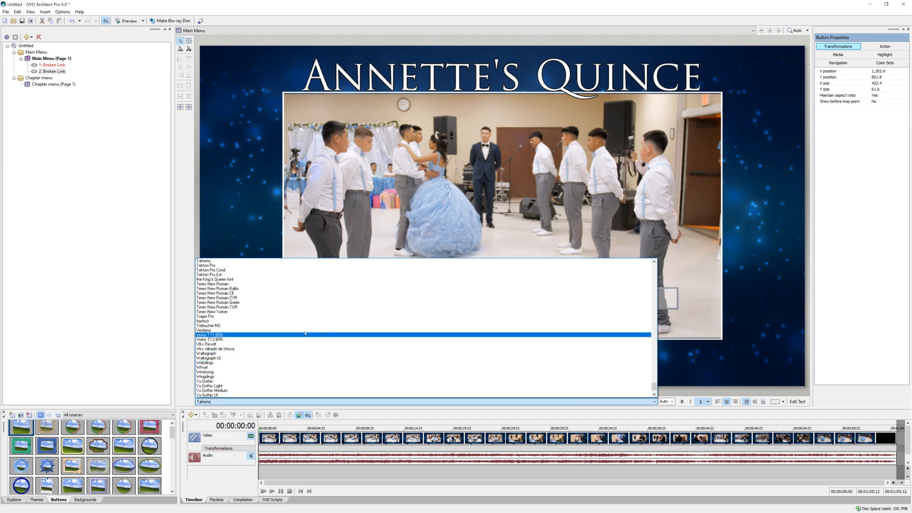
click(672, 402)
click(665, 419)
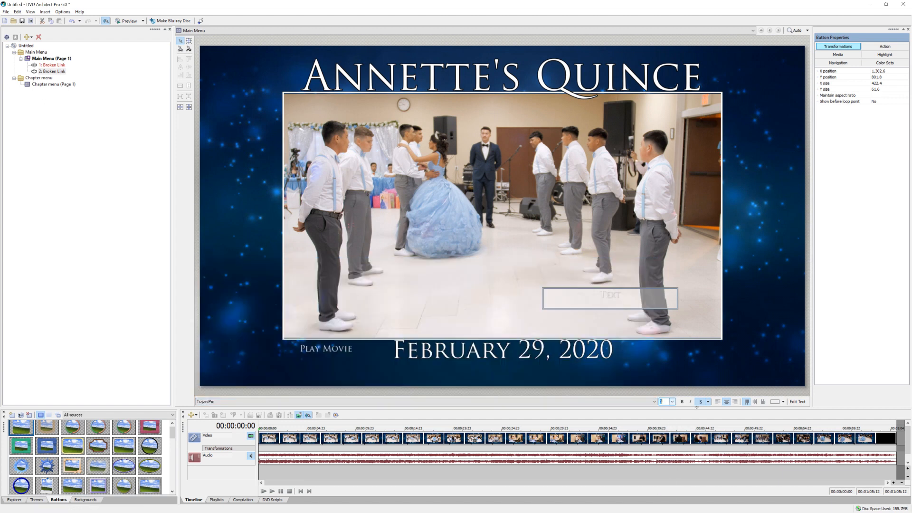
Label the second button "Chapter Menu" and move it below the picture frame, right of the date.
click(797, 402)
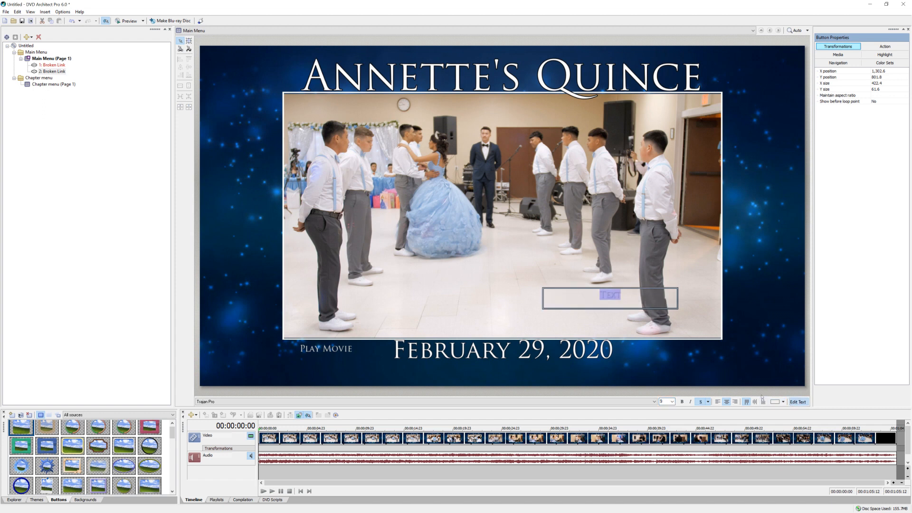
text(Chapter Menu)
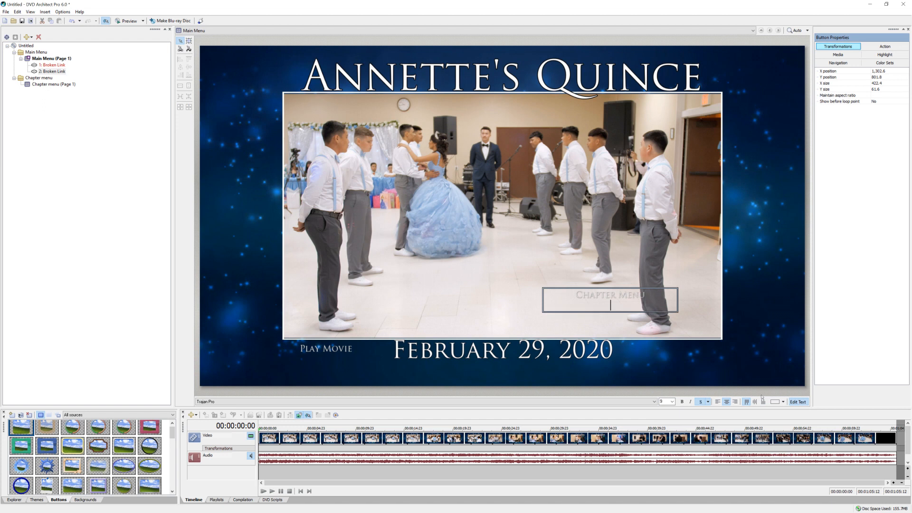
click(840, 353)
drag(583, 297, 627, 350)
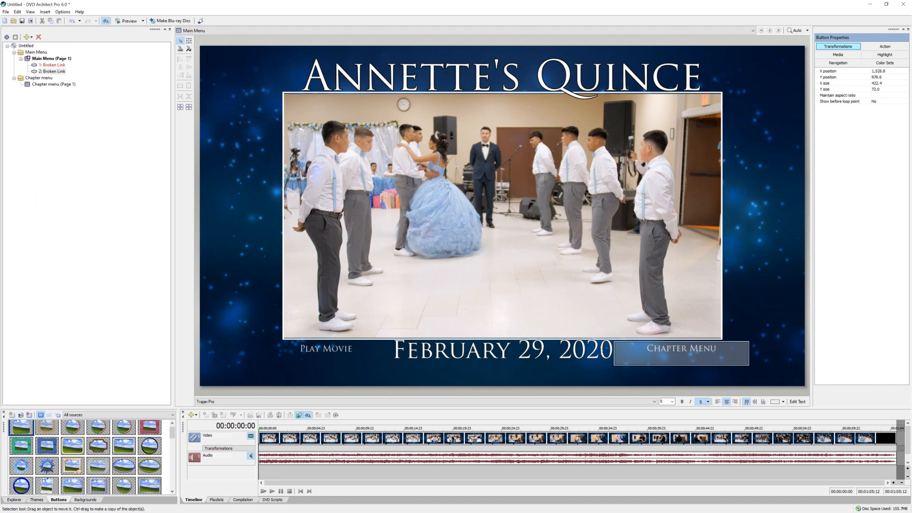
click(398, 309)
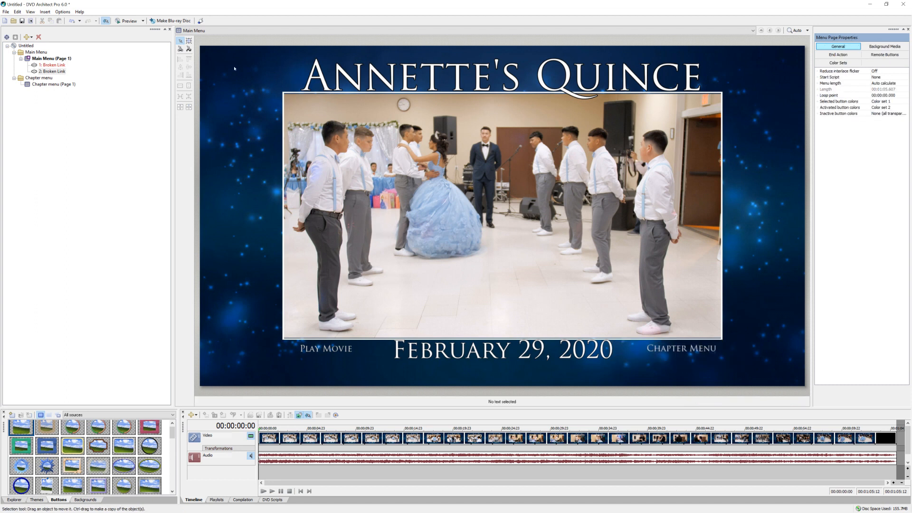
Preview the main menu and check the placement of its Play Movie and Chapter Menu buttons.
click(126, 21)
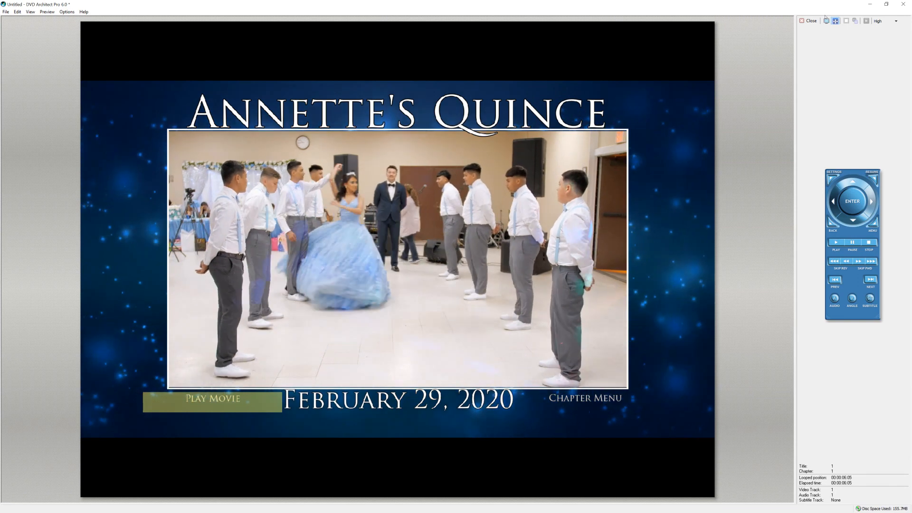
click(809, 20)
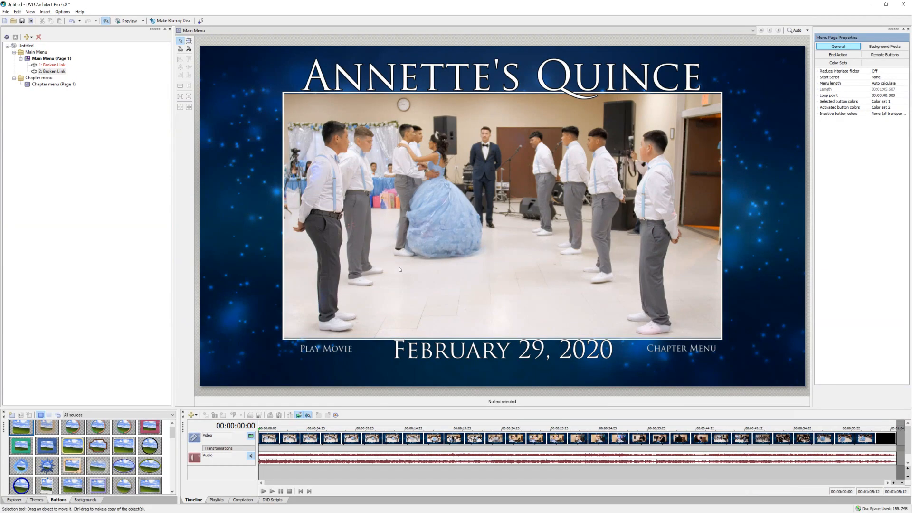
click(325, 349)
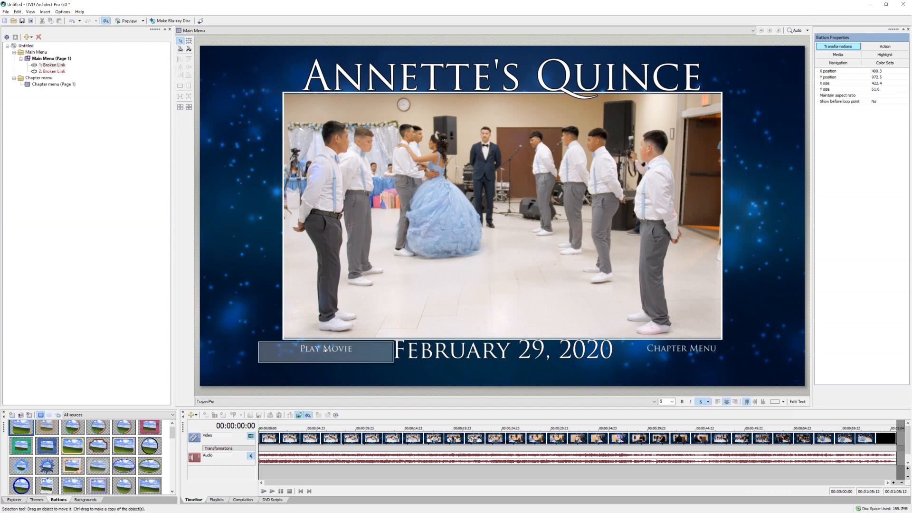
click(673, 352)
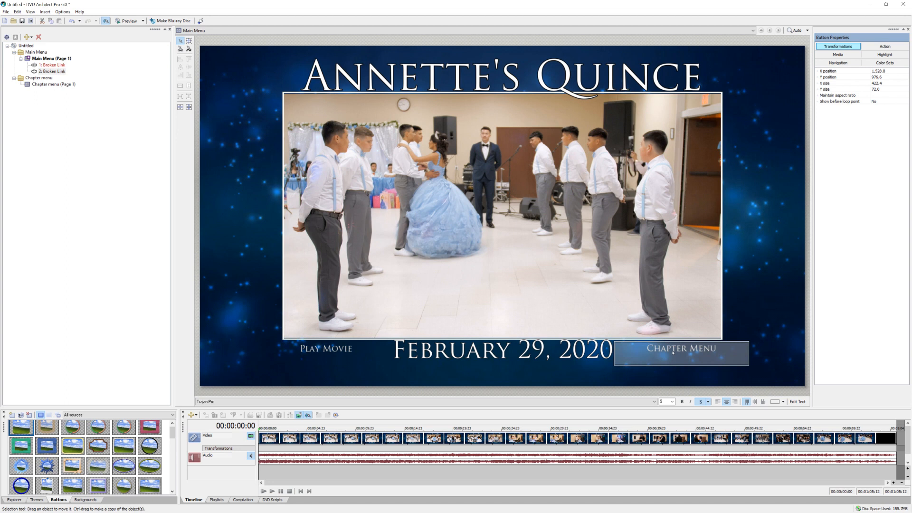
Insert the long highlight .m2t video from the Blu-ray media folder as a top-level item of the project.
click(44, 122)
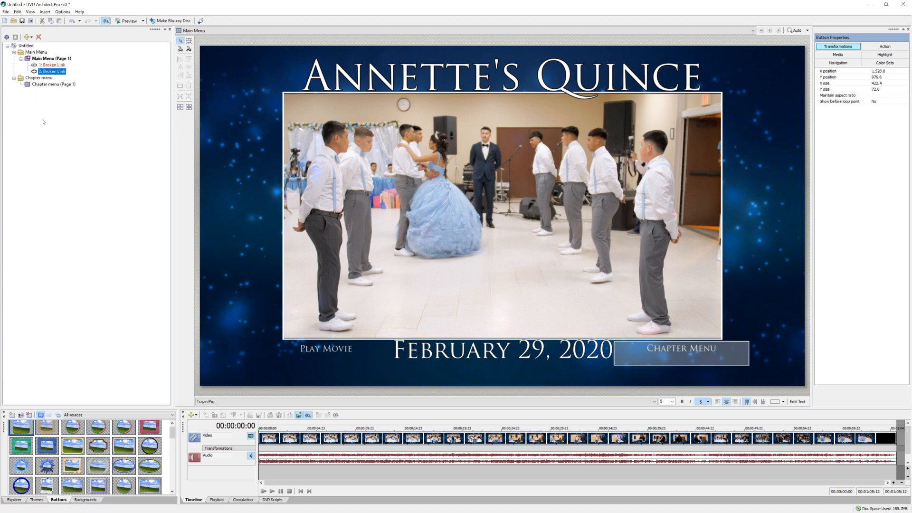
click(34, 79)
right_click(35, 96)
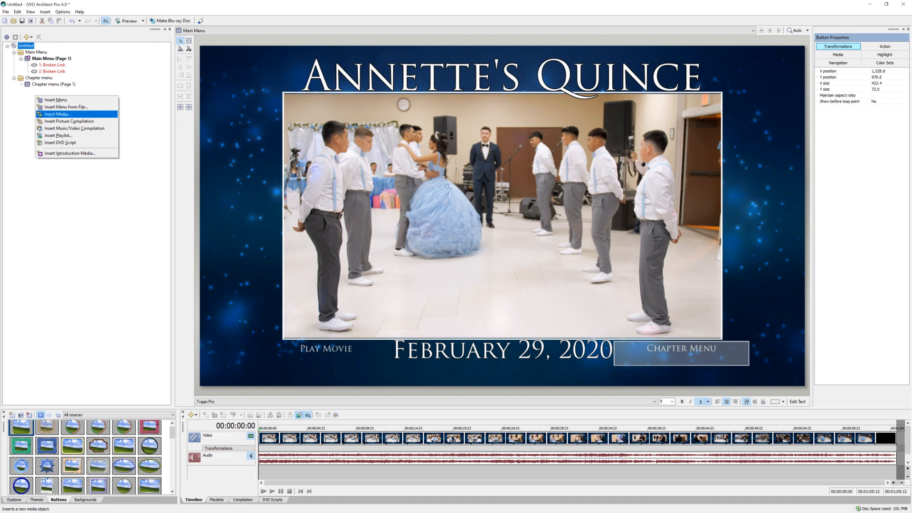
click(49, 115)
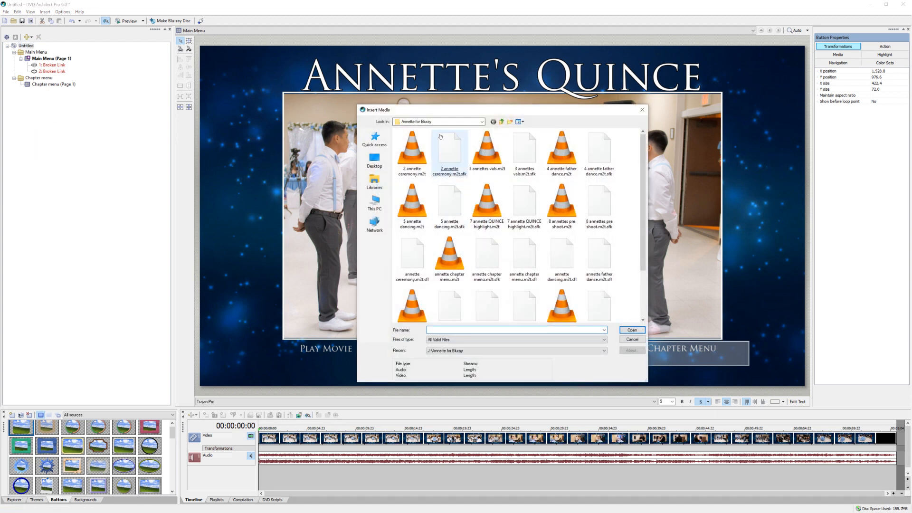
drag(644, 167, 640, 221)
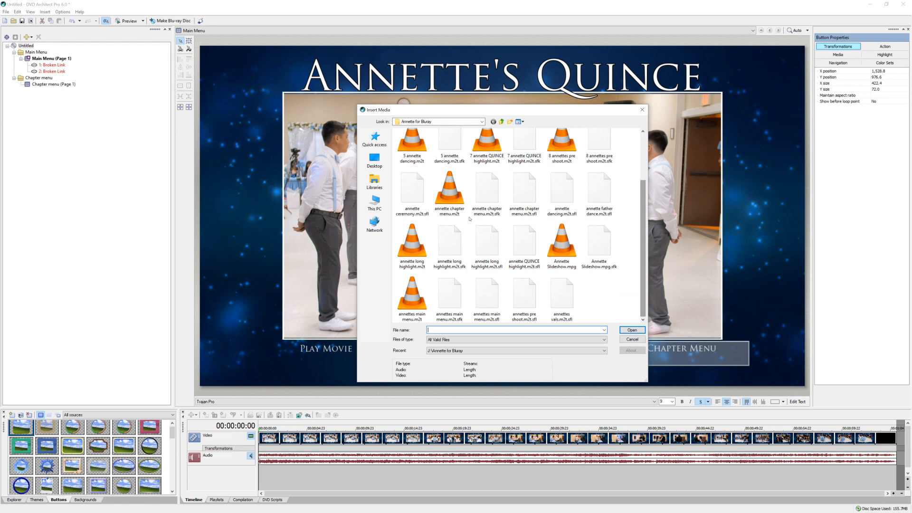
double_click(403, 249)
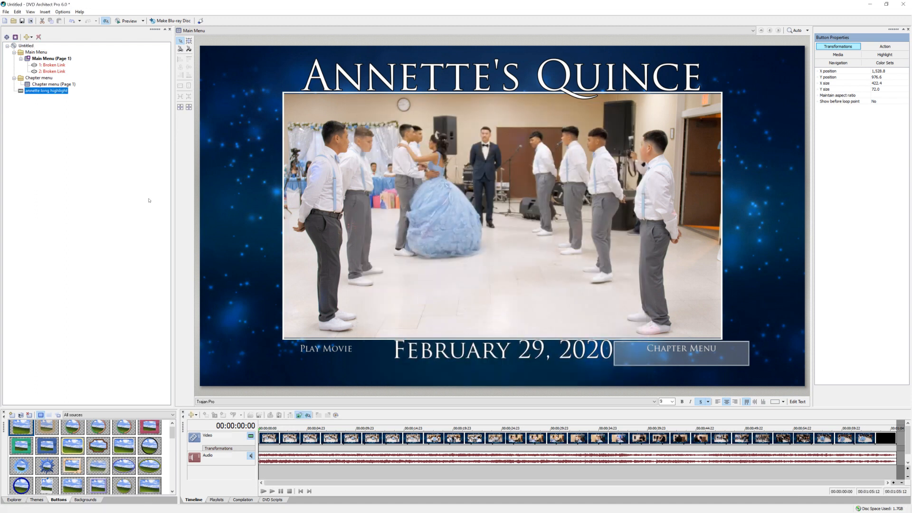
Insert the number 2 ceremony .m2t video as another top-level media item of the project.
right_click(40, 111)
click(53, 129)
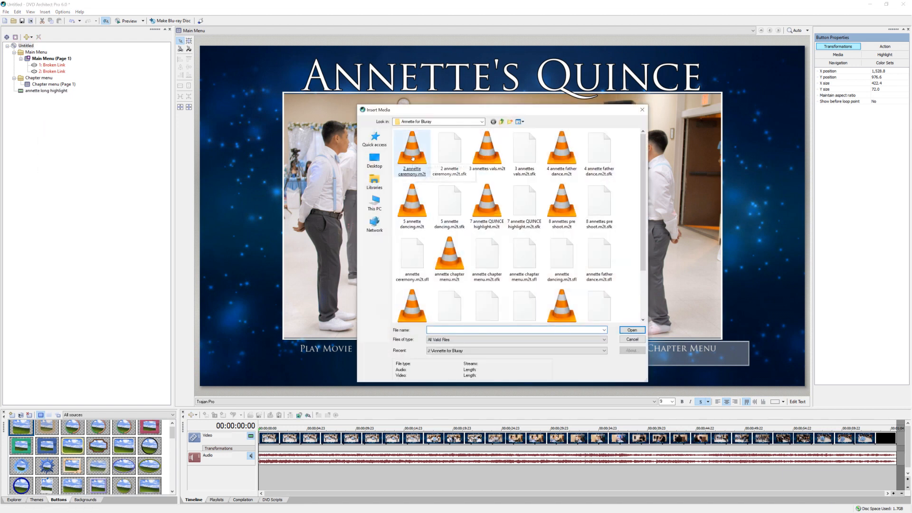
double_click(412, 158)
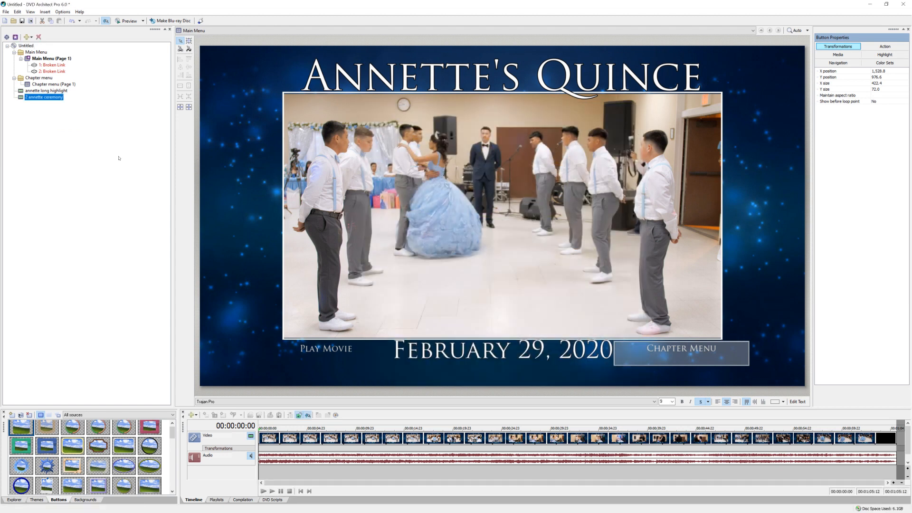
Insert the number 4 father dance .m2t video as a third top-level media item of the project.
click(315, 349)
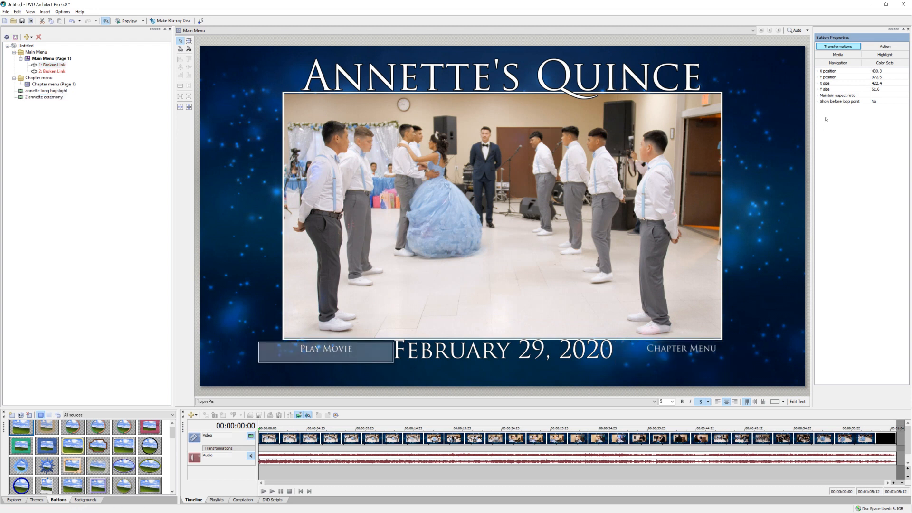
click(47, 91)
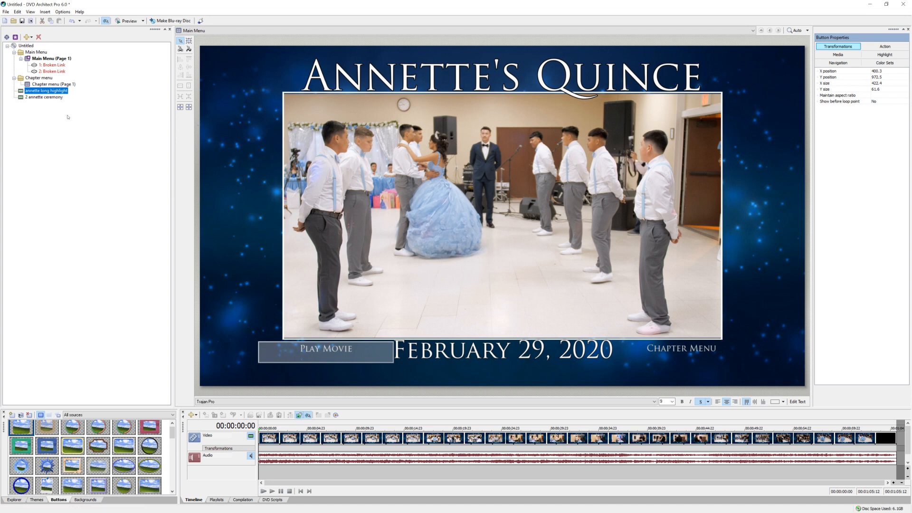
right_click(41, 122)
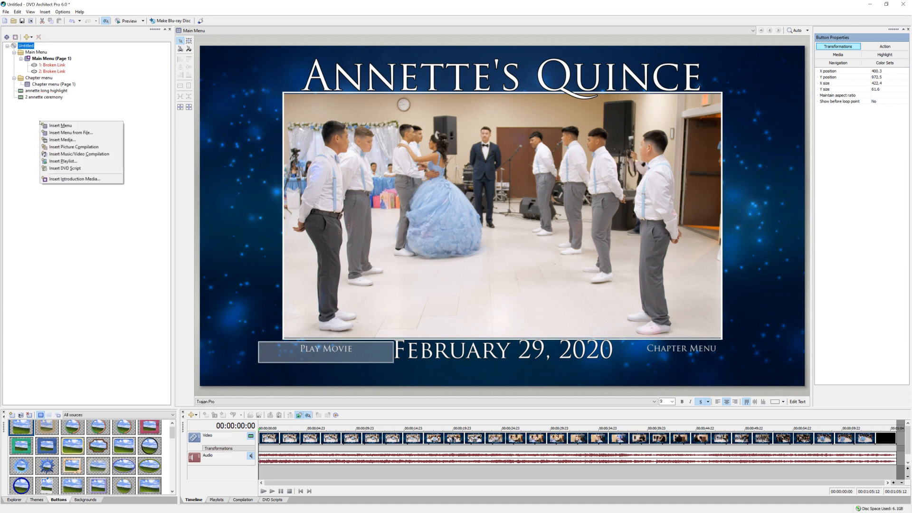
click(57, 141)
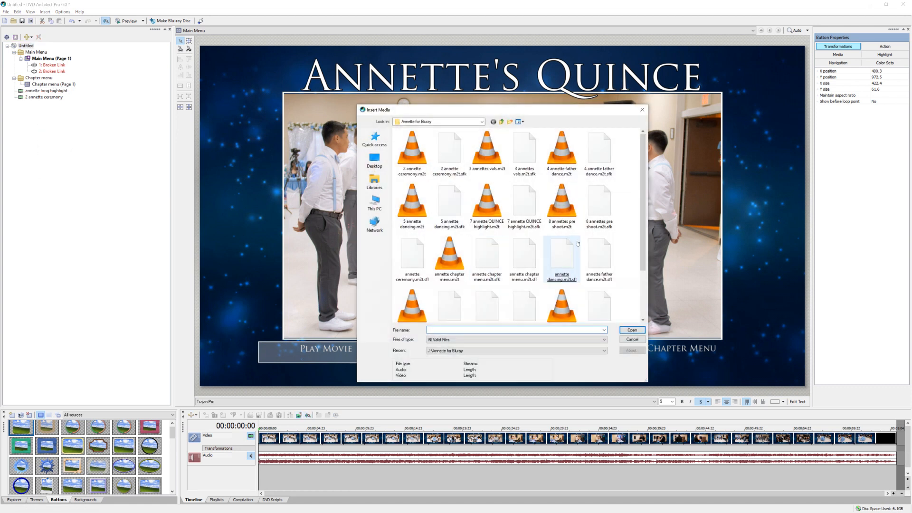
double_click(562, 152)
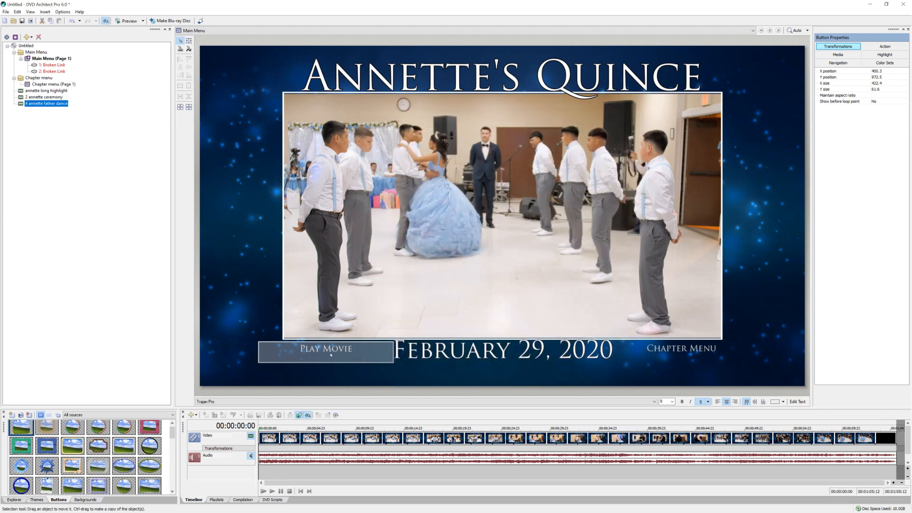
click(40, 91)
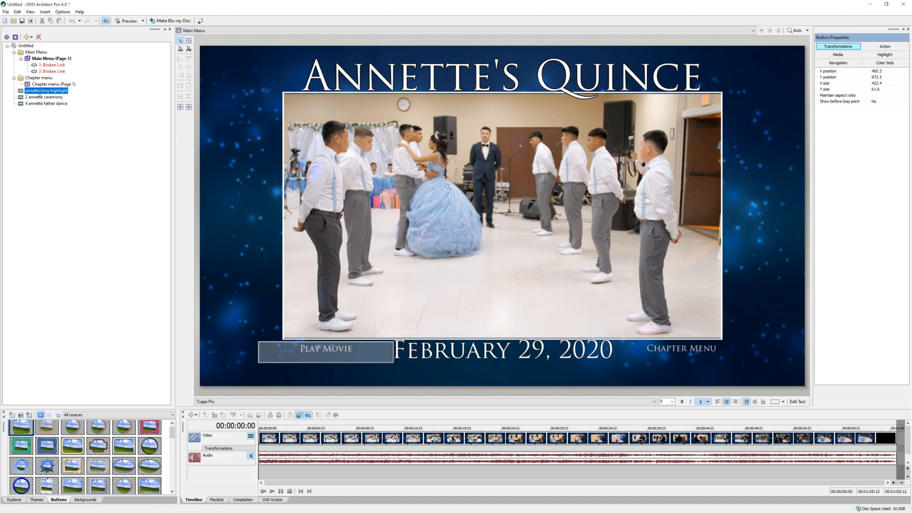
click(37, 97)
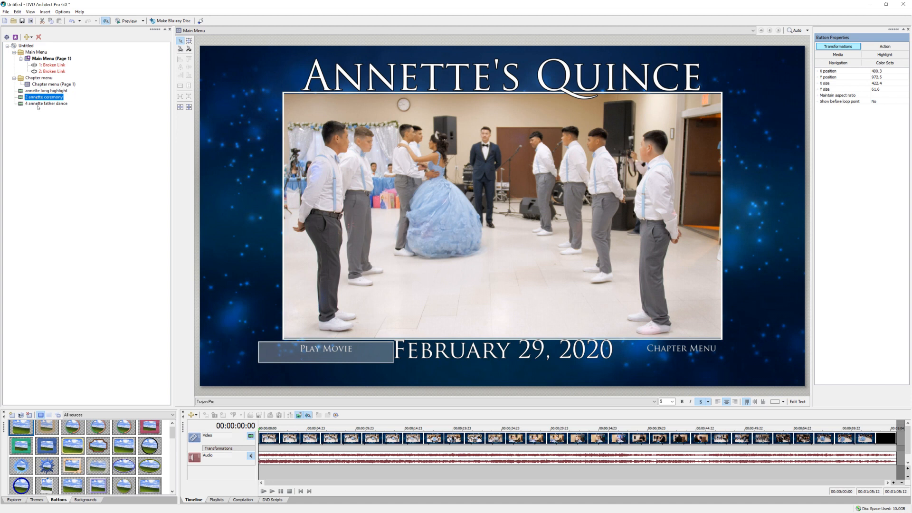
click(38, 104)
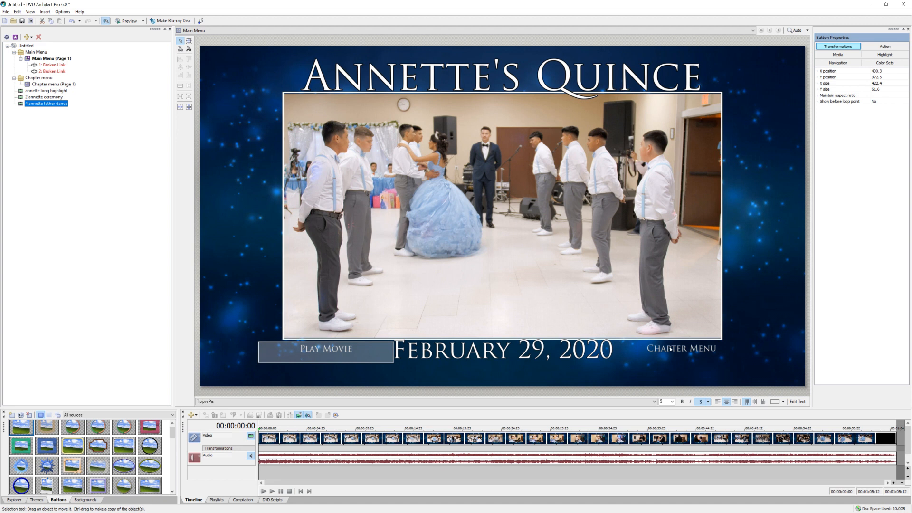
Link the Play Movie button's action to the long highlight video as its destination.
click(339, 348)
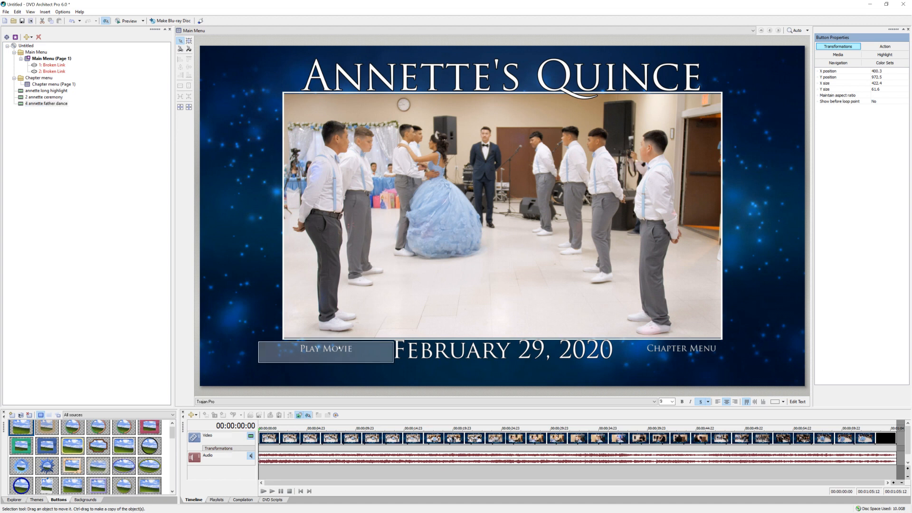
click(52, 91)
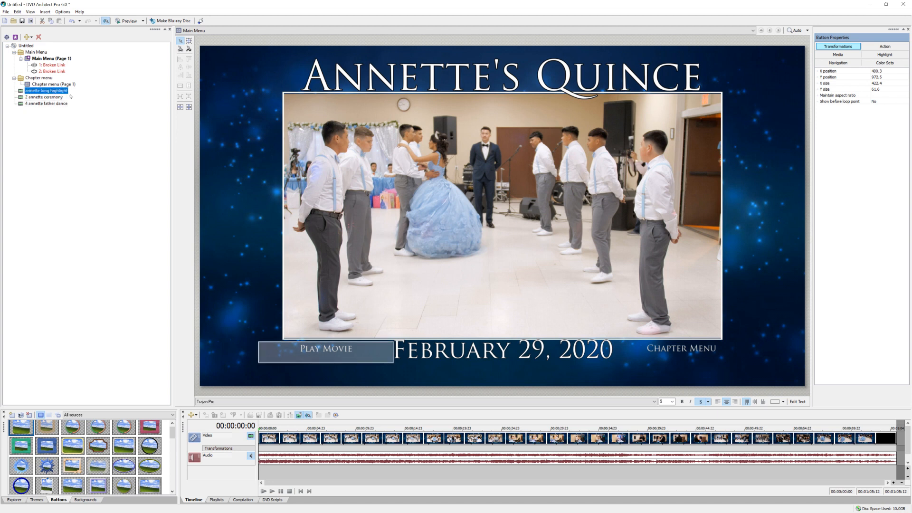
click(887, 48)
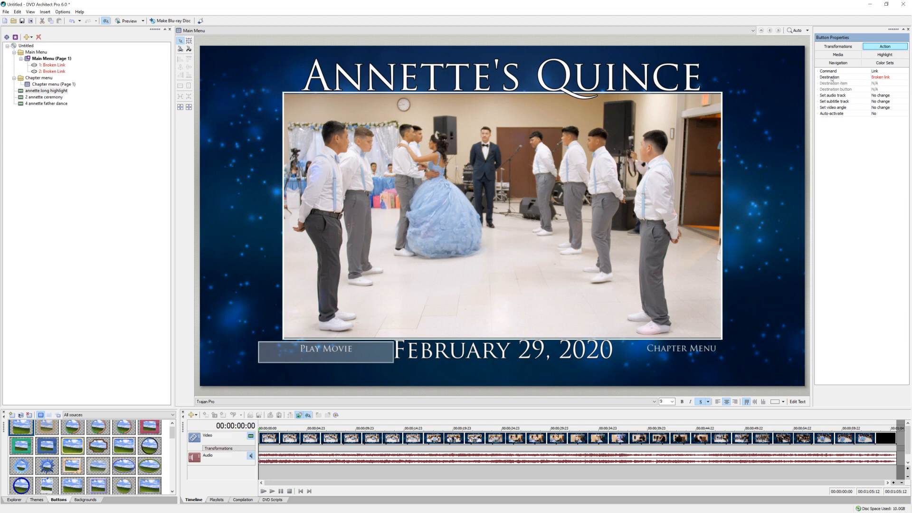
click(884, 78)
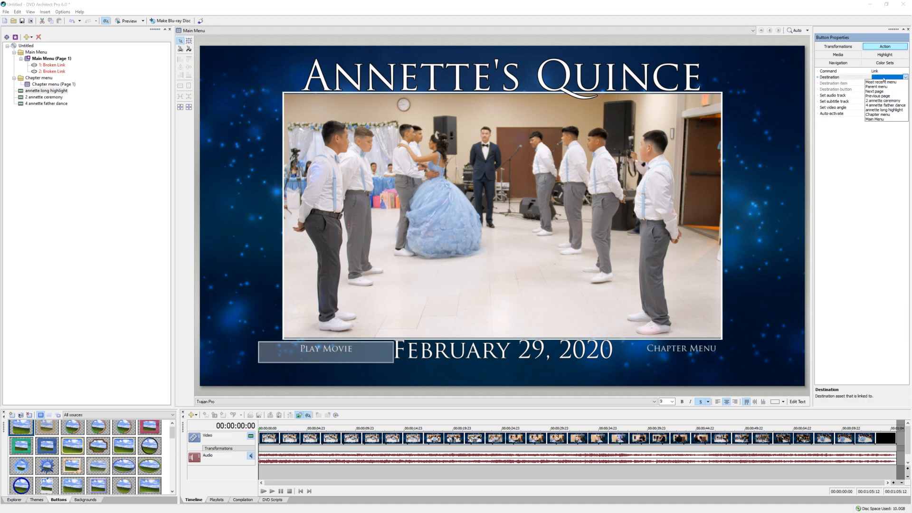
click(880, 110)
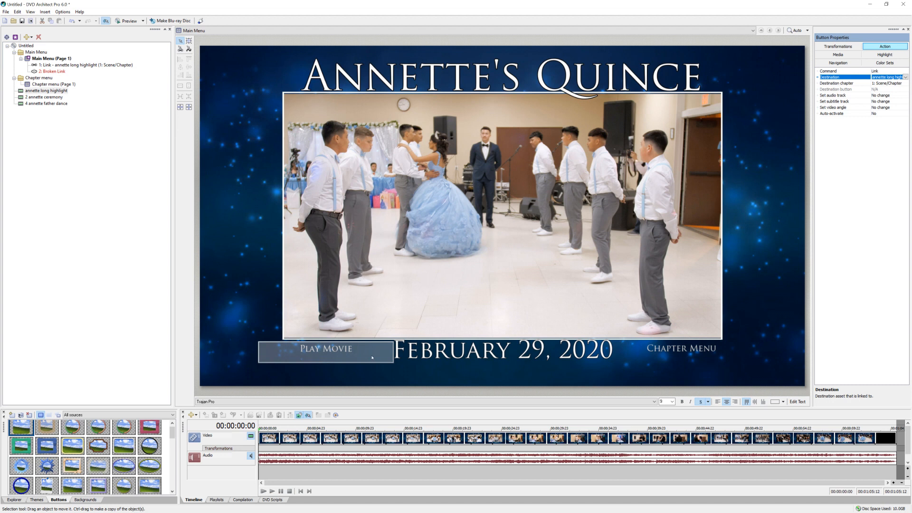
Set the Chapter Menu button's link destination to the Chapter menu.
click(673, 350)
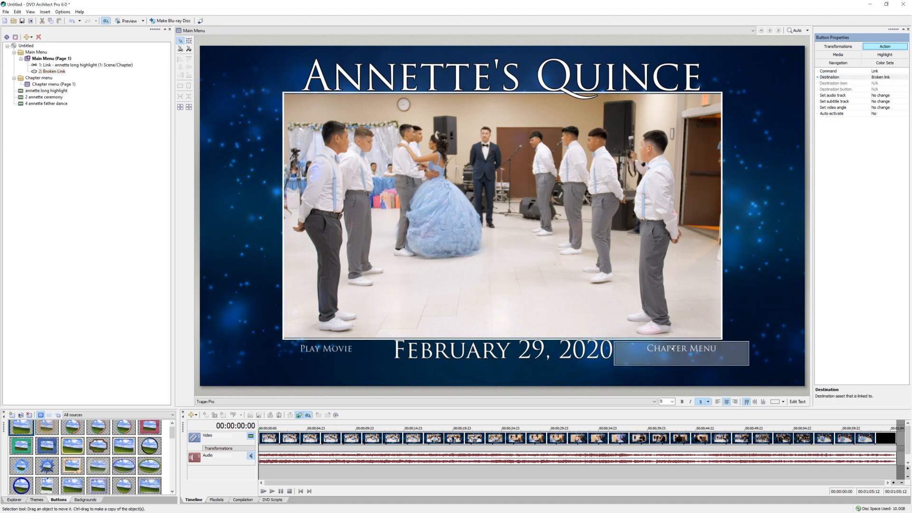
click(881, 78)
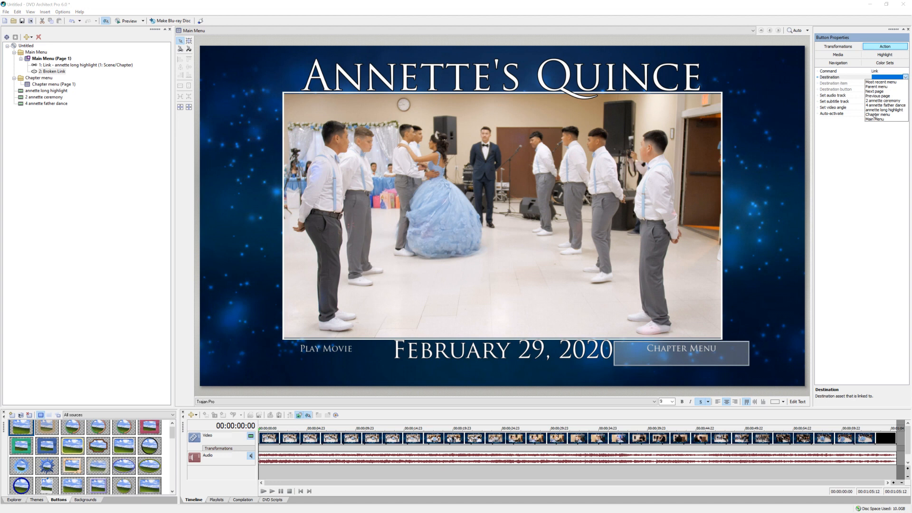
click(874, 115)
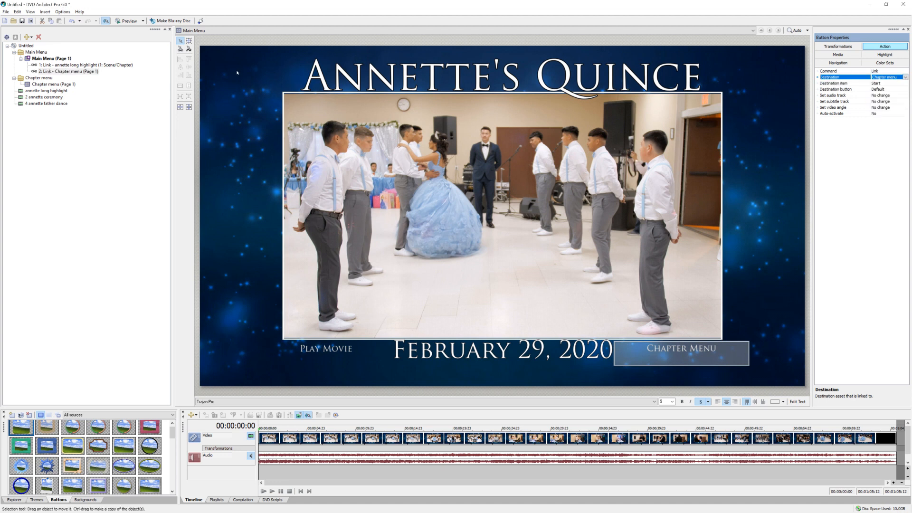
Preview the disc from the main menu and test the Chapter Menu button's link.
click(128, 21)
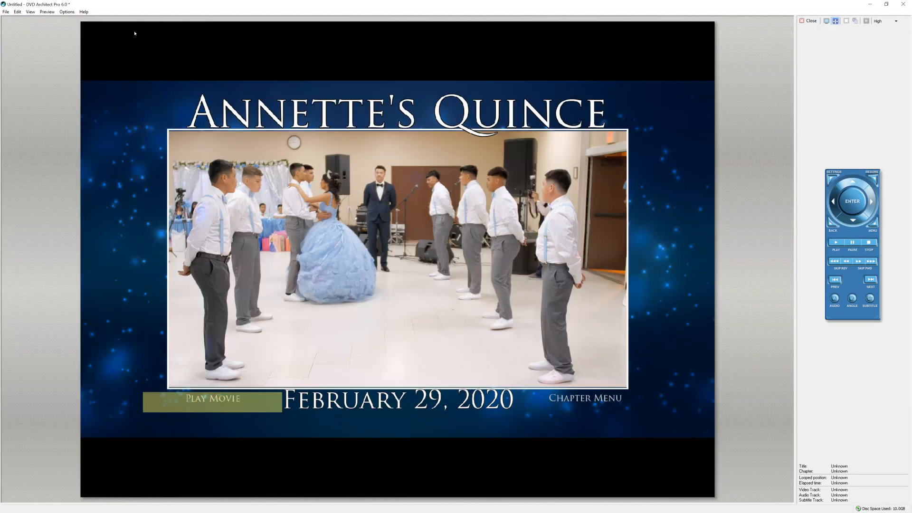
click(580, 402)
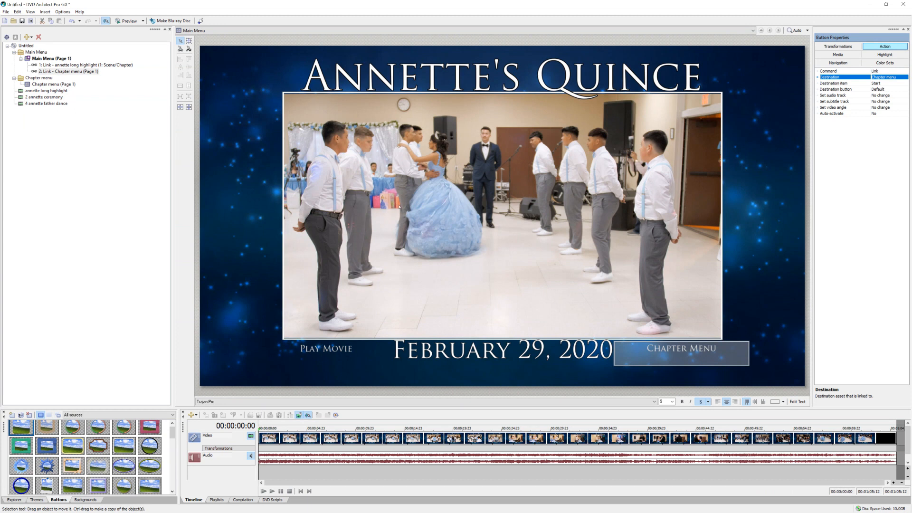
Preview the disc from the main menu and test the Play Movie button's link.
click(126, 21)
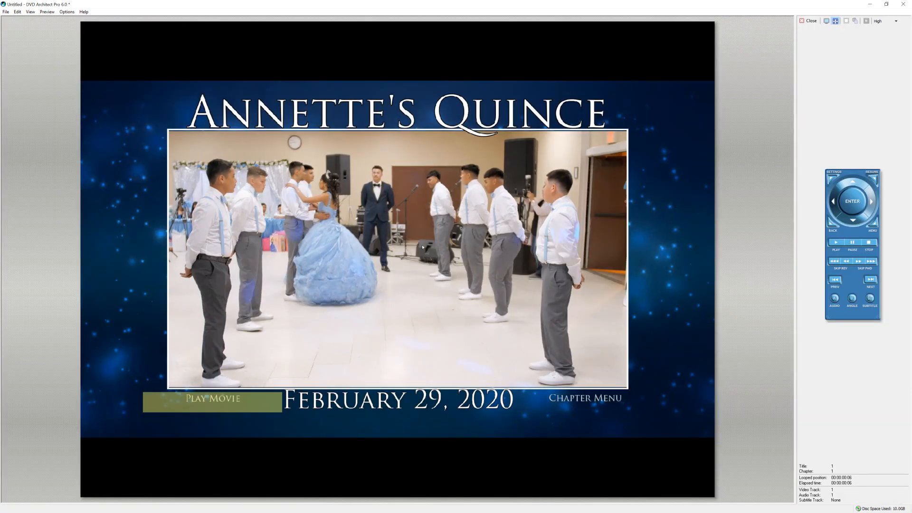
click(218, 401)
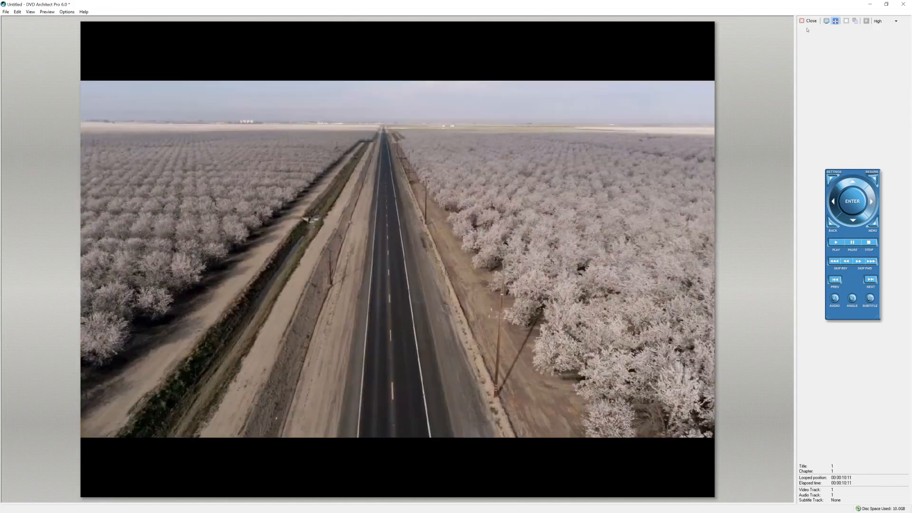
click(810, 21)
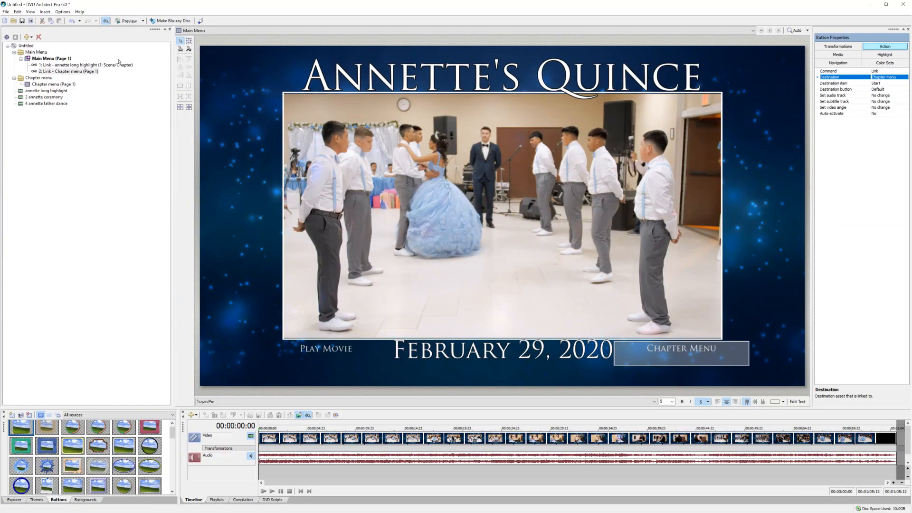
Open the Chapter menu page and delete its default "Menu 2" title text.
click(38, 78)
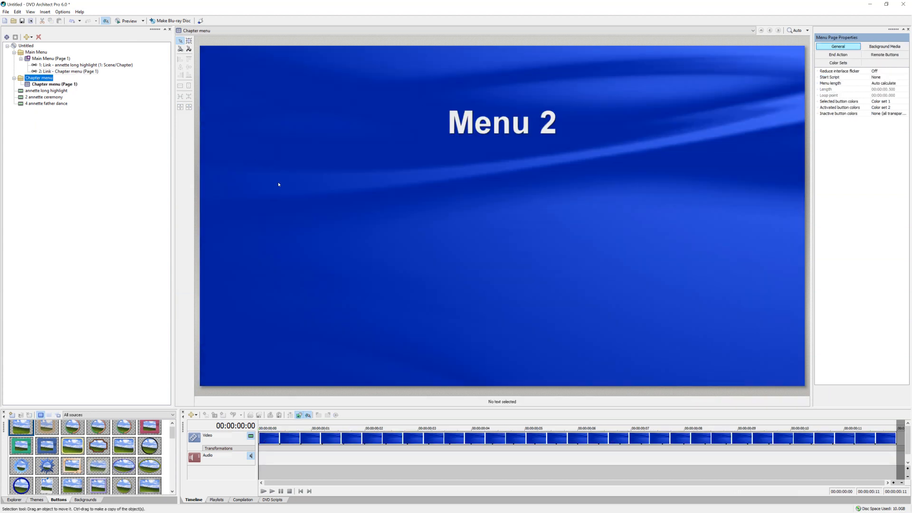
click(481, 134)
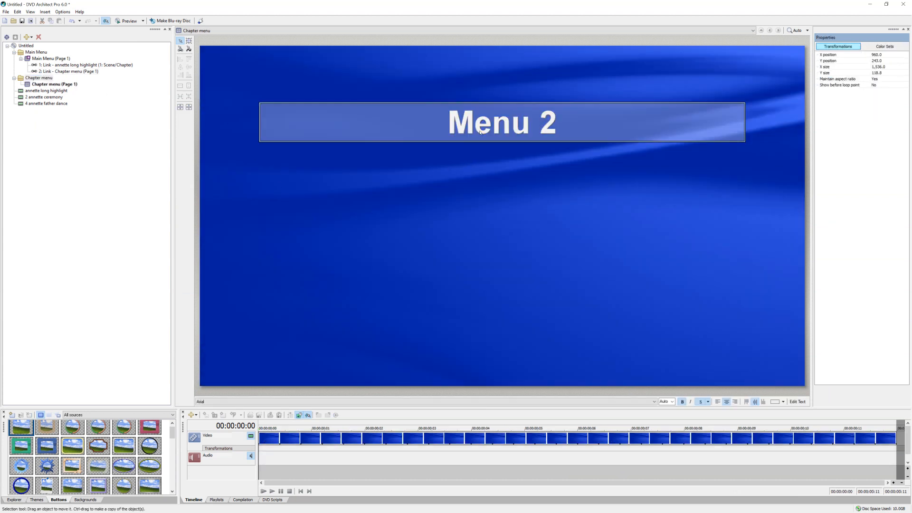
key(Delete)
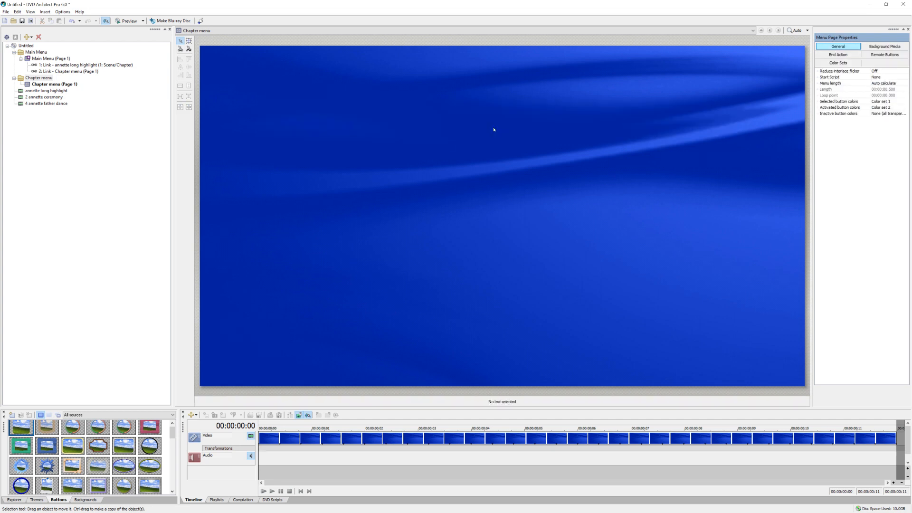
Set the chapter menu .m2t video as the Chapter menu's background media and preview the page.
right_click(456, 157)
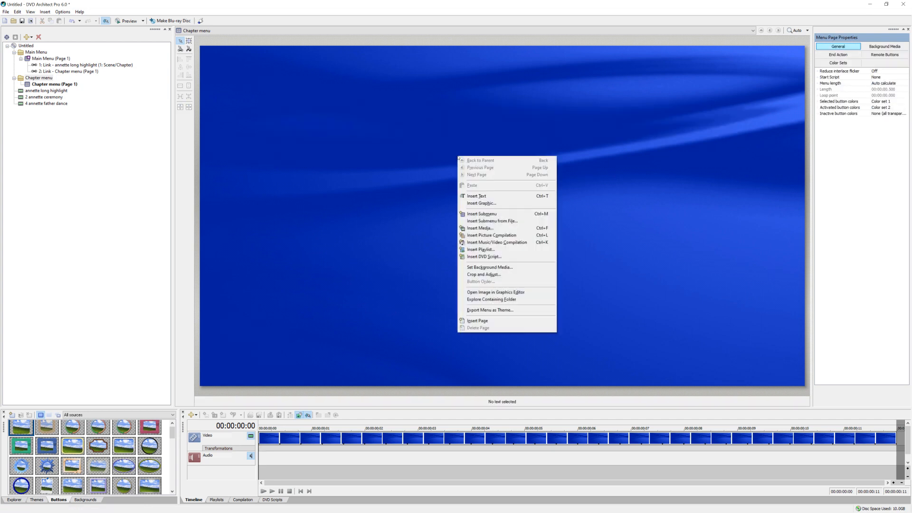
click(485, 268)
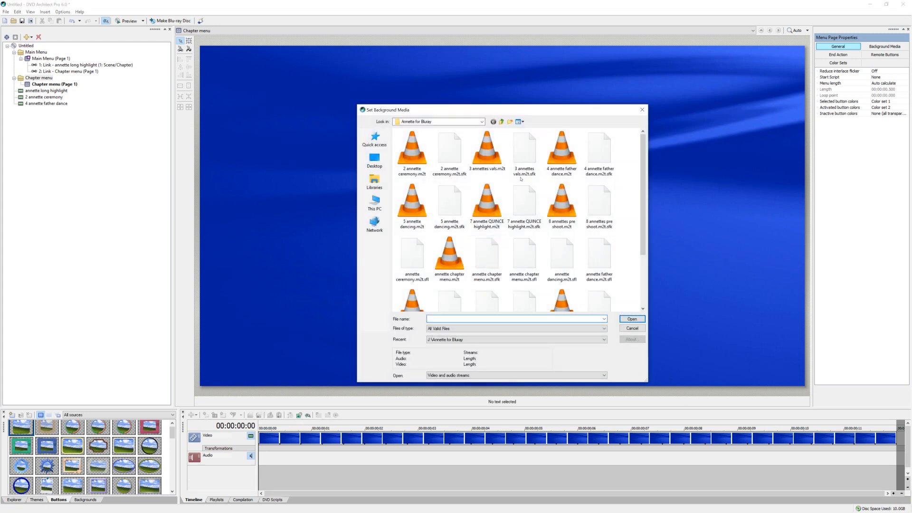
drag(642, 174, 644, 228)
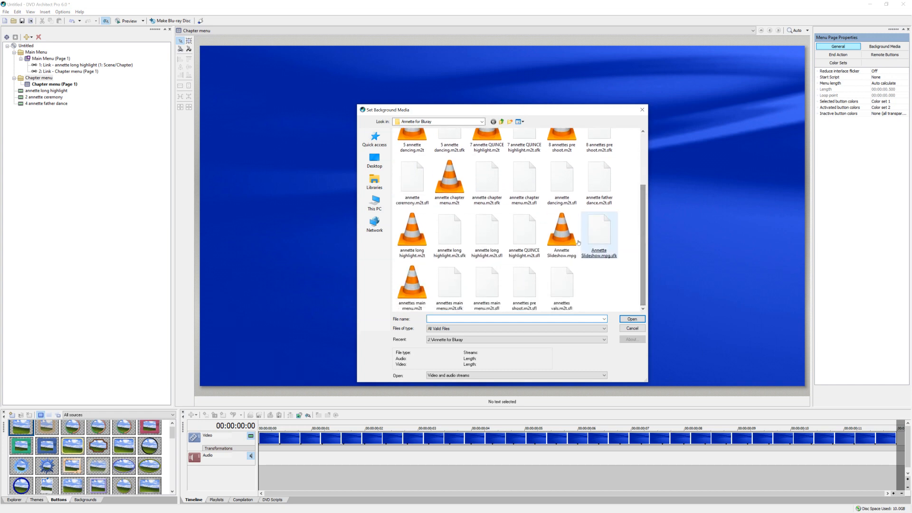
double_click(445, 181)
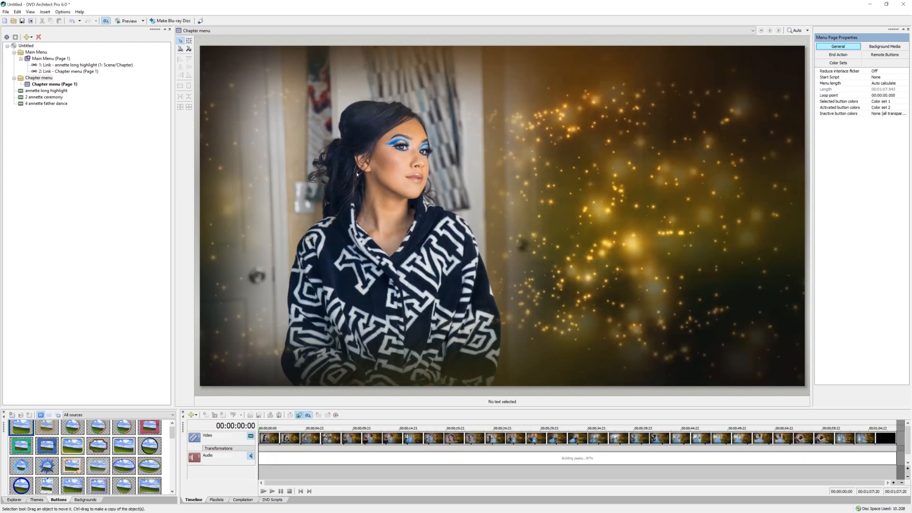
click(129, 22)
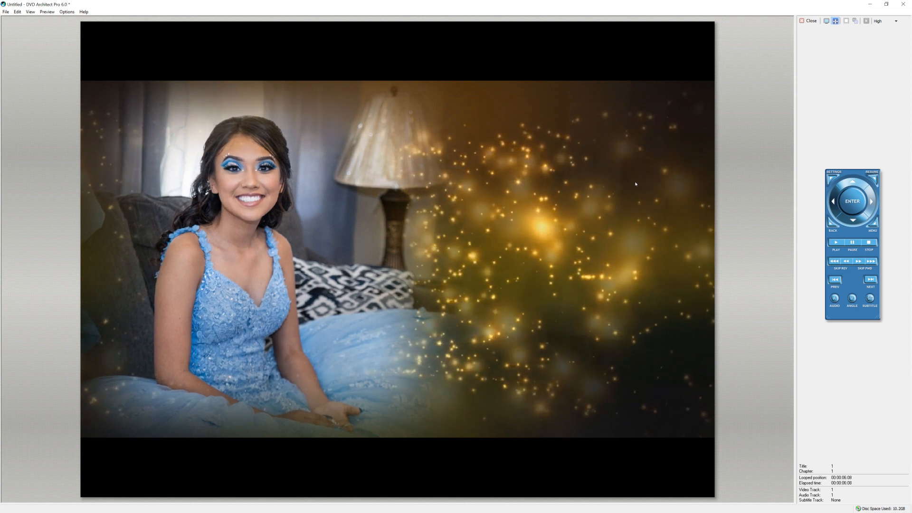
click(809, 21)
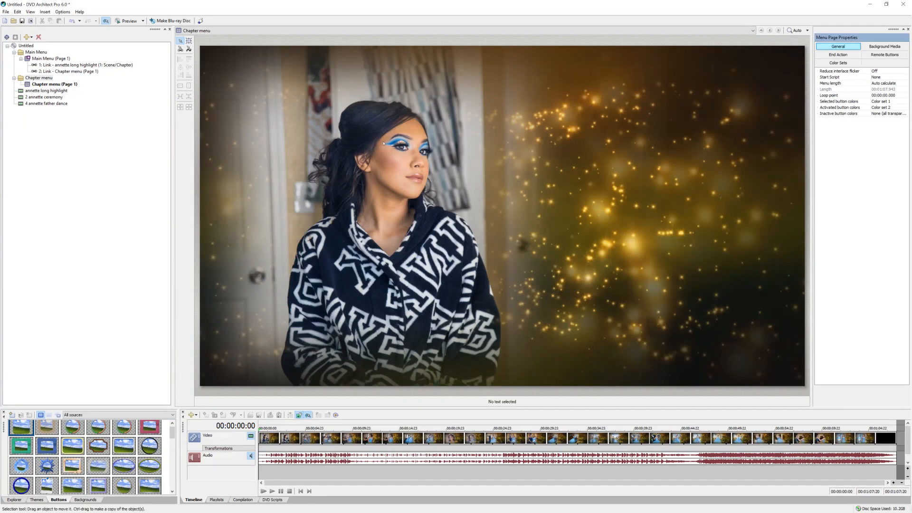
click(44, 92)
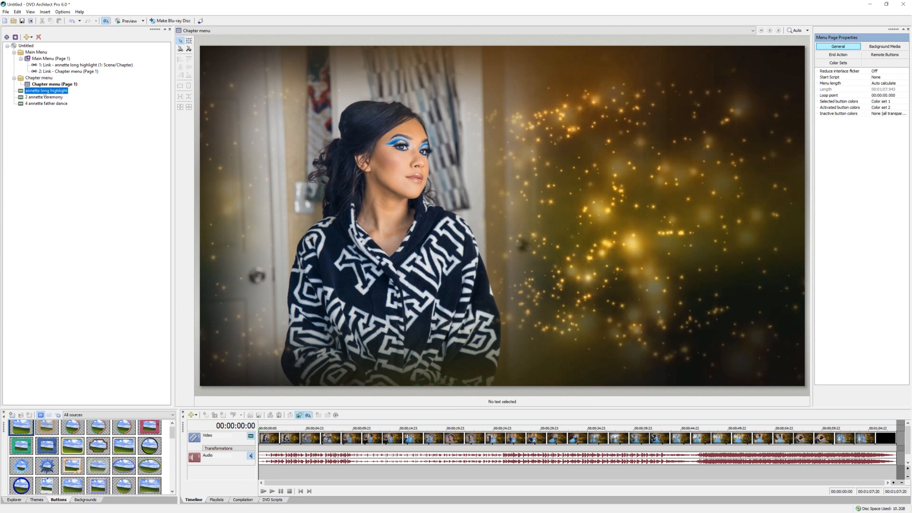
click(42, 97)
click(42, 93)
click(47, 97)
click(46, 103)
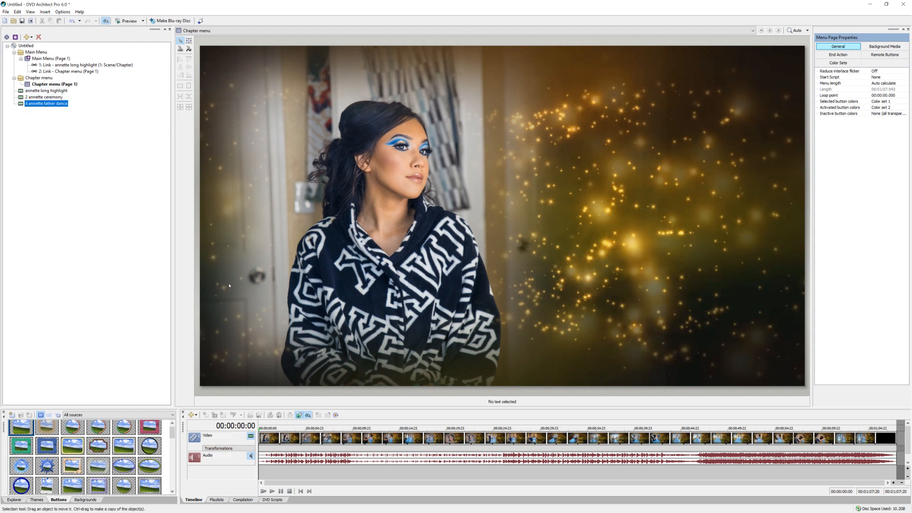
Add a button to the Chapter menu and change its button style to text only.
drag(18, 430, 550, 186)
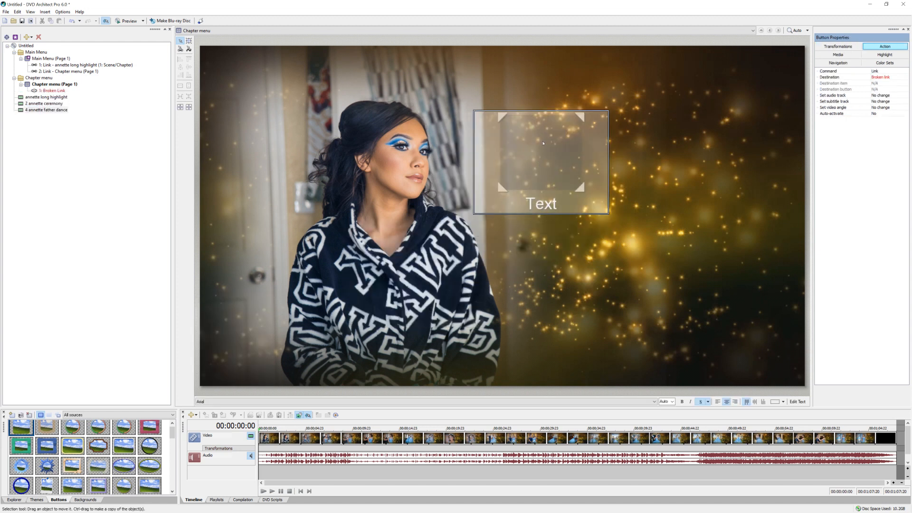
right_click(543, 143)
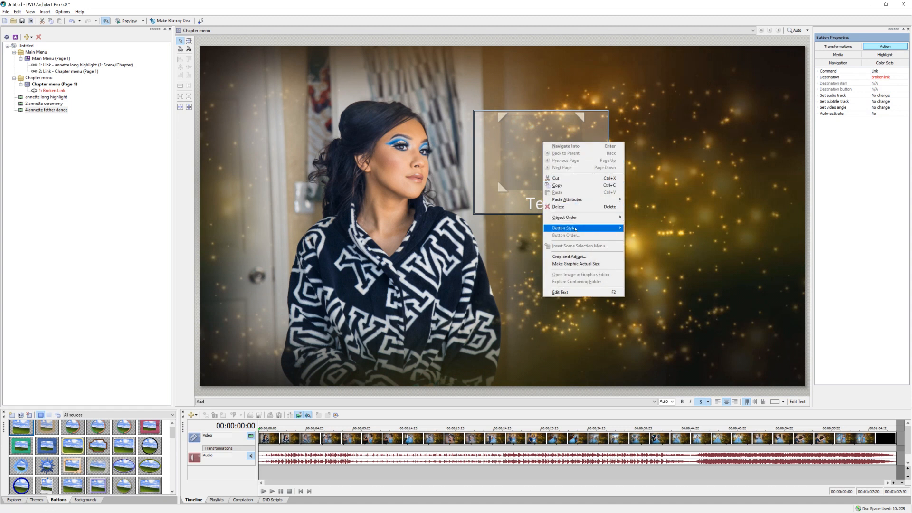
mouse_move(575, 229)
click(534, 131)
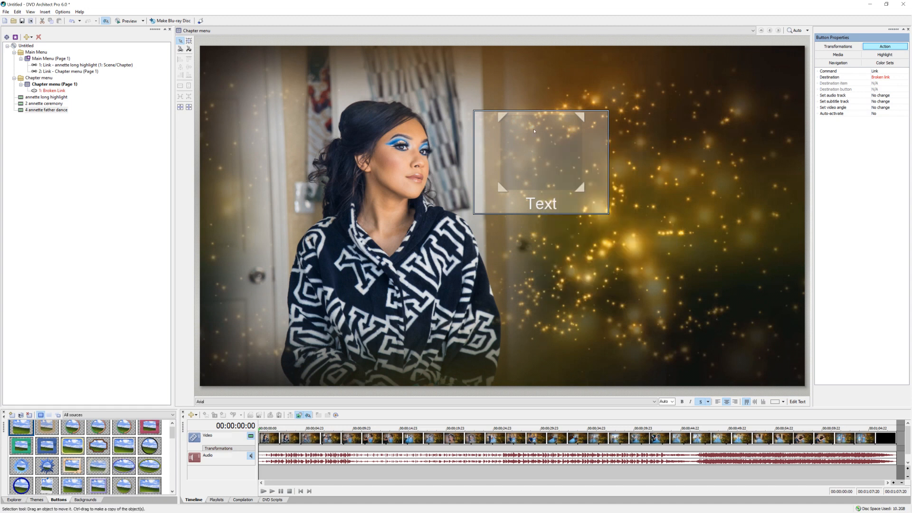
right_click(536, 147)
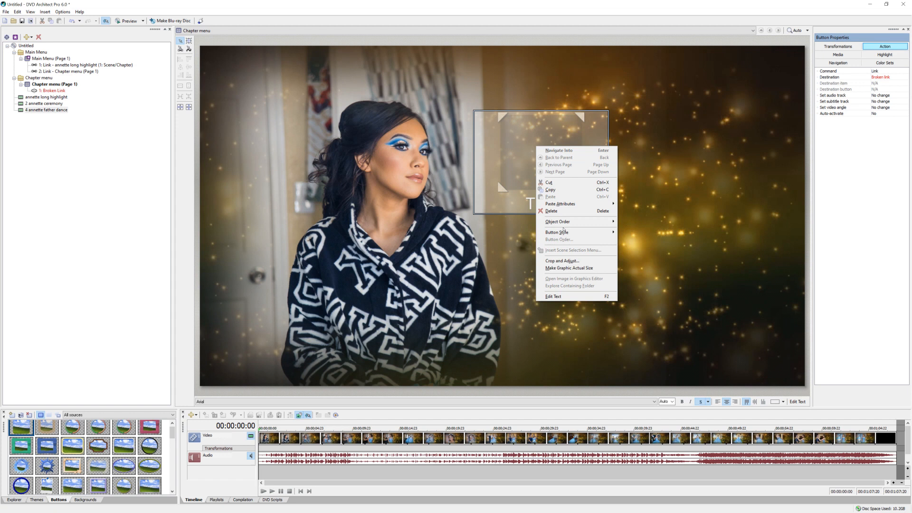
mouse_move(570, 232)
click(630, 233)
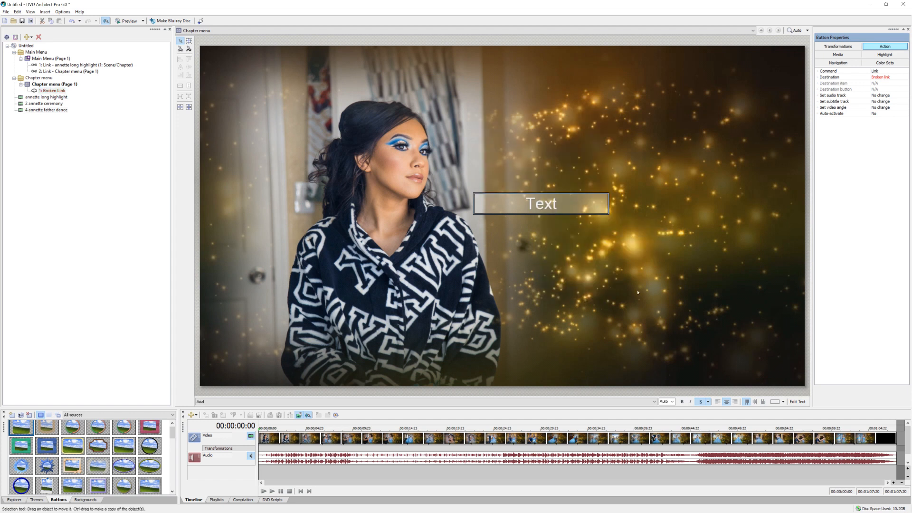
Set the new button's text to size 9 in the Trajan Pro font.
click(672, 401)
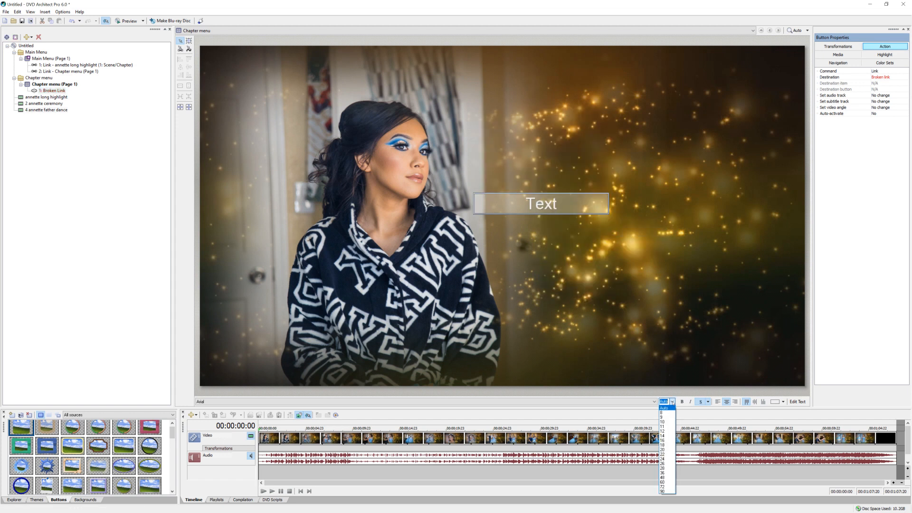
click(671, 416)
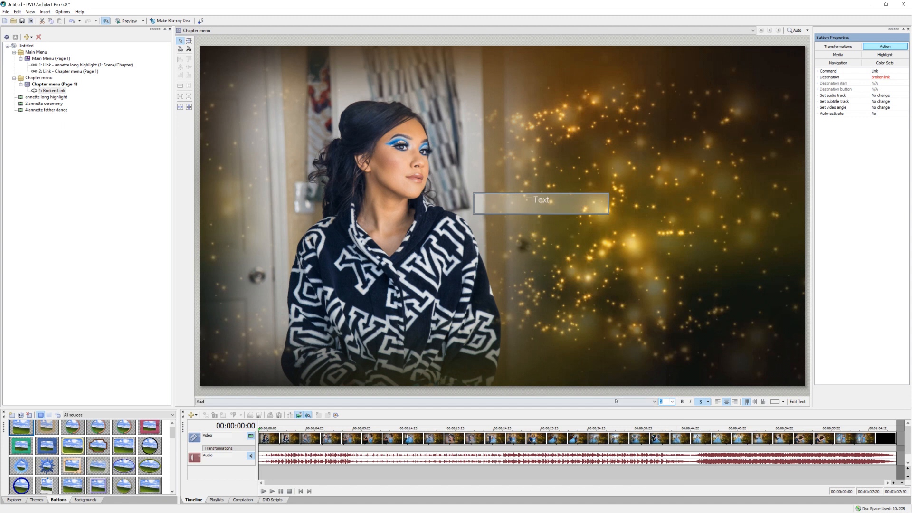
click(615, 402)
text(tra)
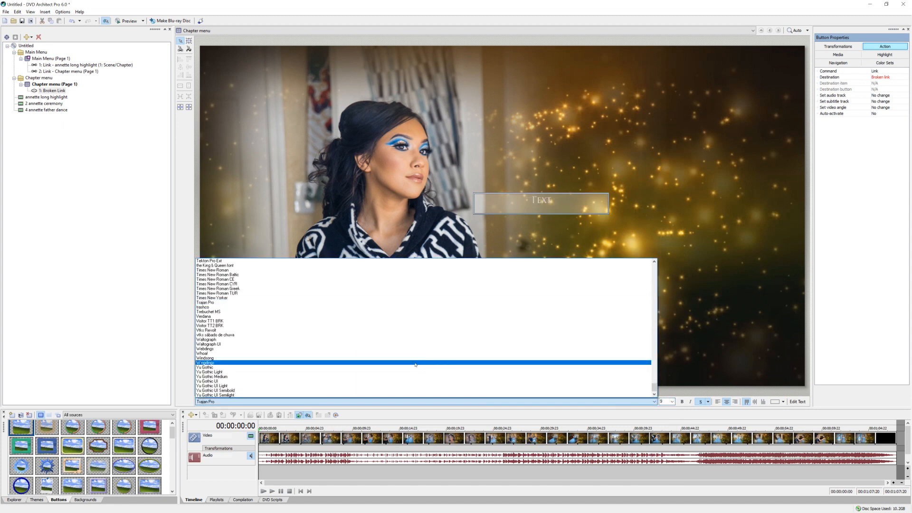
click(212, 302)
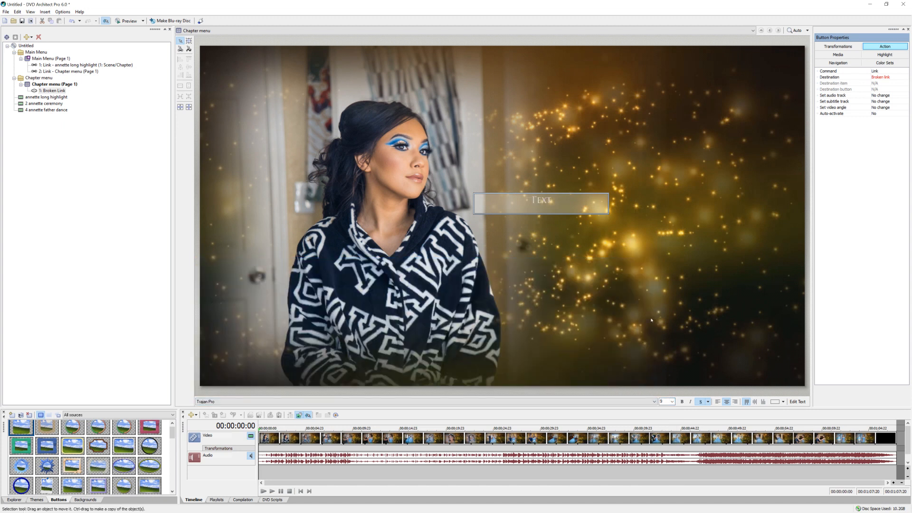
Label the button "1. Extended Highlight" and place it over the gold sparkles beside the portrait.
click(797, 401)
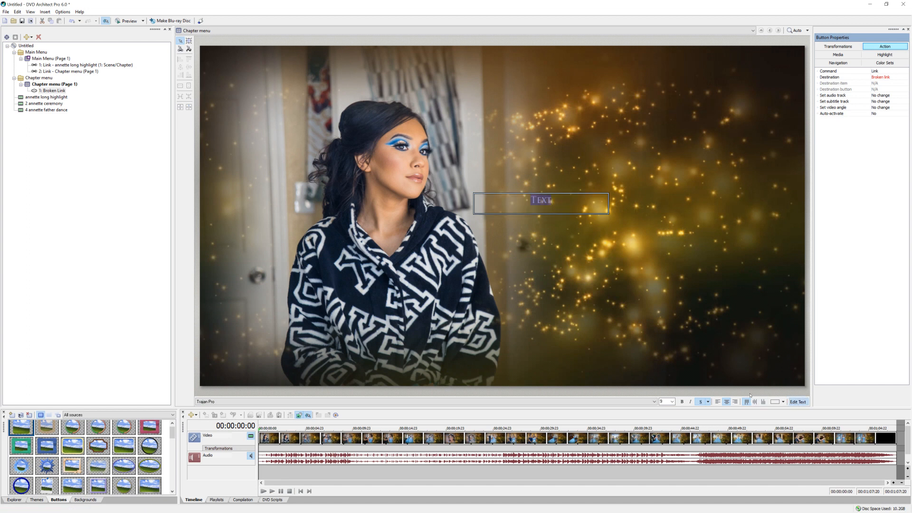
text(1. Extended Highlight)
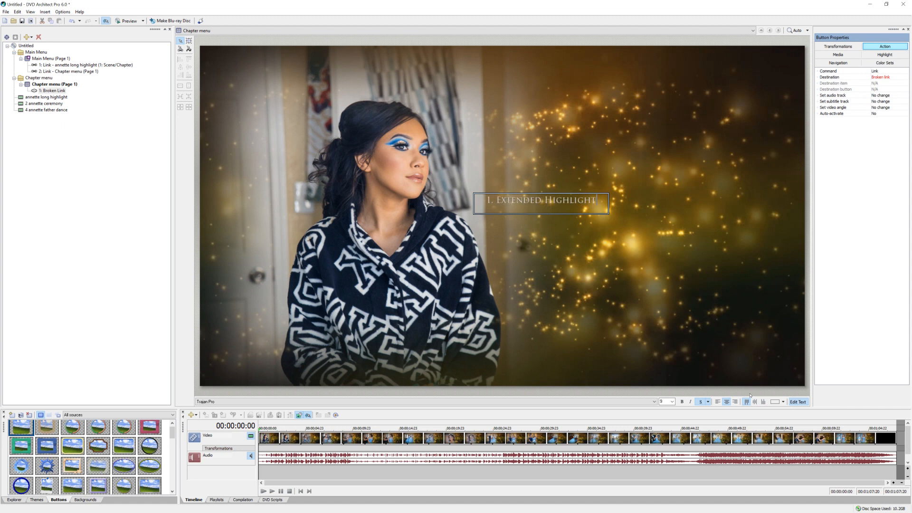
key(Escape)
drag(519, 207, 650, 188)
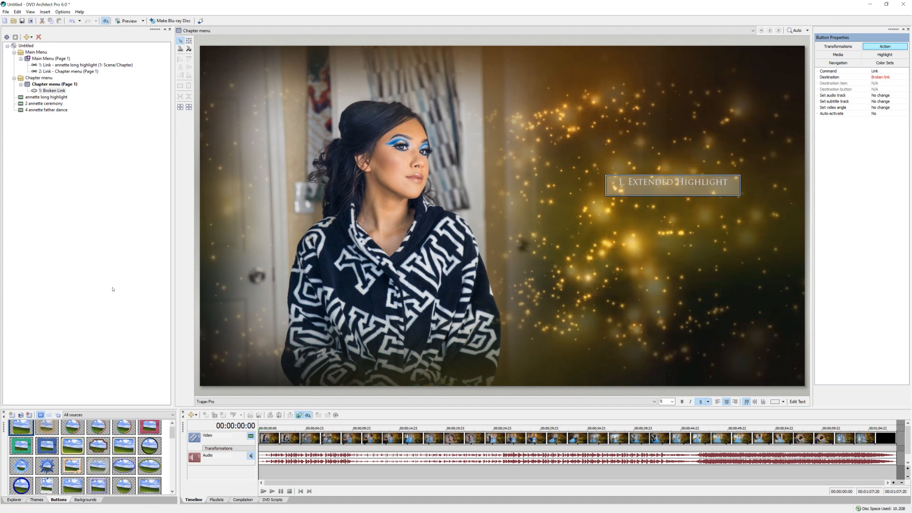
Add a second button to the Chapter menu and make it text only.
drag(21, 428, 497, 205)
right_click(497, 205)
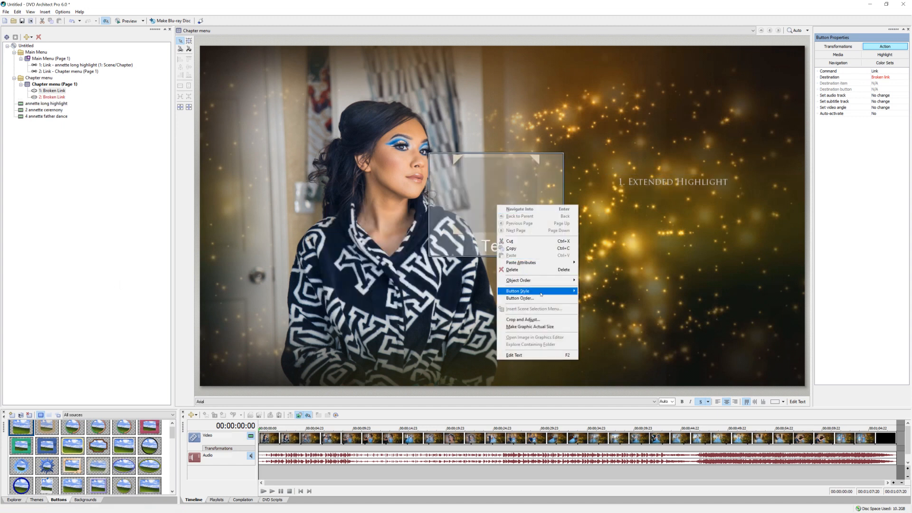
mouse_move(541, 293)
click(589, 290)
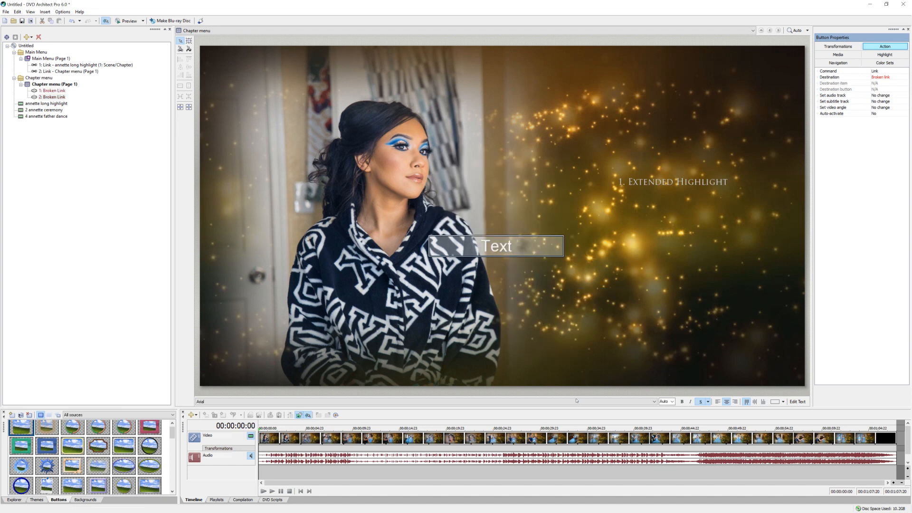
Format the second button's text in the Trajan Pro font at size 9.
click(233, 401)
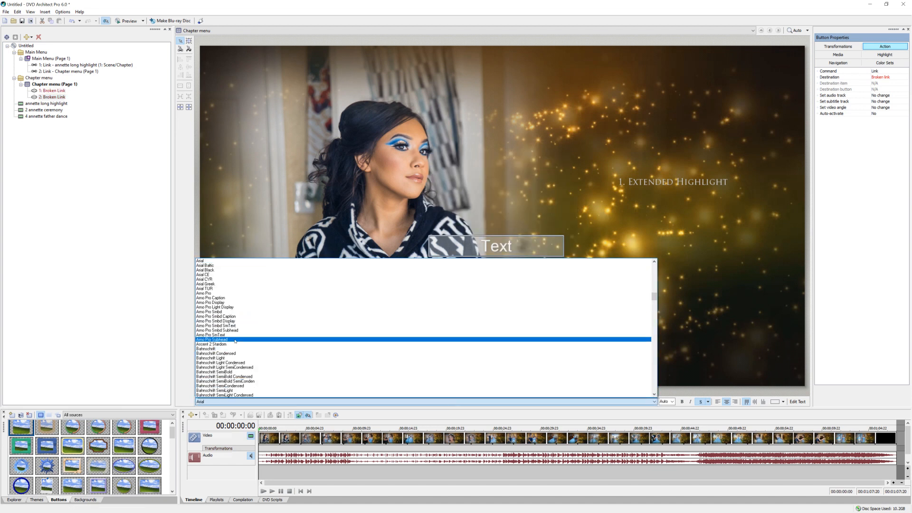
key(t)
click(231, 316)
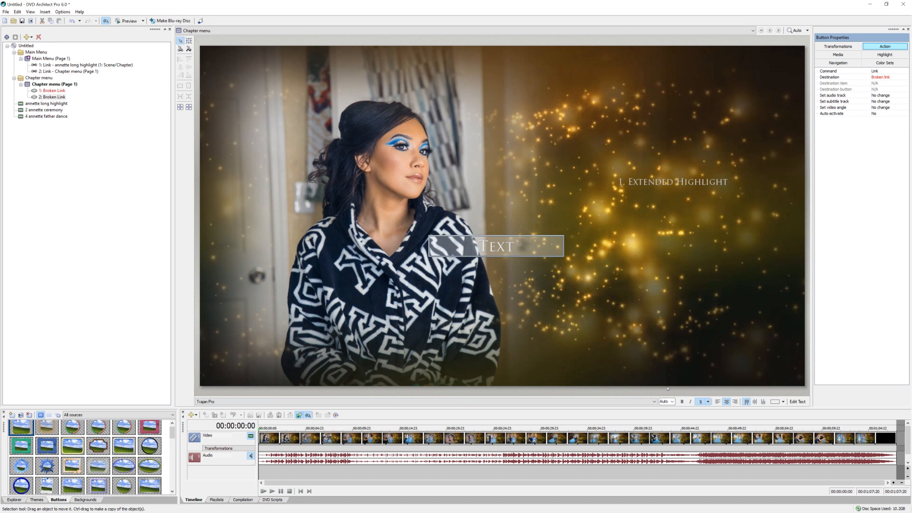
click(672, 401)
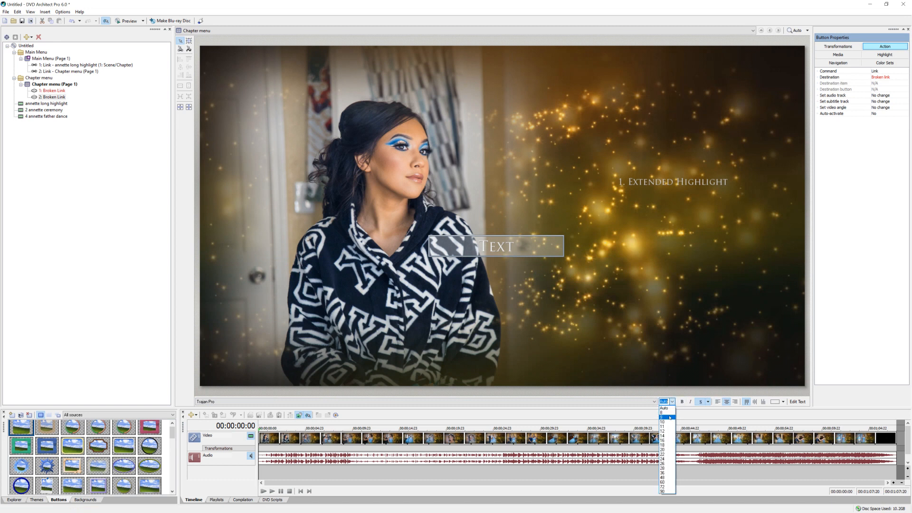
click(666, 419)
Label the second button "2. Full ceremony" and place it below the Extended Highlight button with their numbers aligned.
click(798, 401)
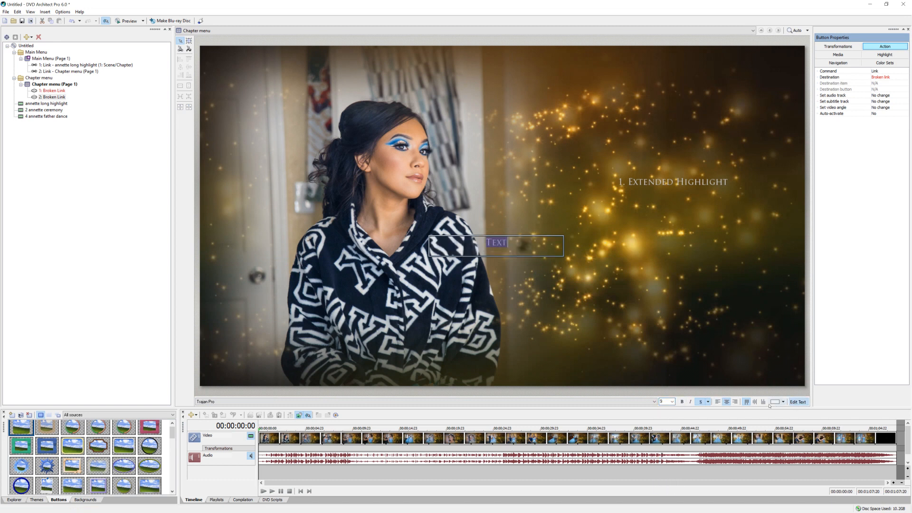
text(2. Fuyl)
key(BackSpace)
key(BackSpace)
text(ll Ceremony)
key(Return)
key(Escape)
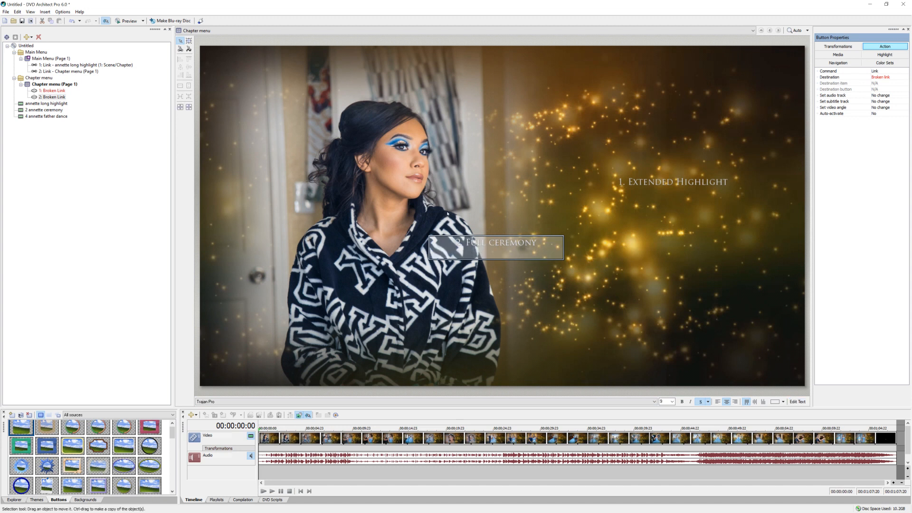
drag(459, 245, 624, 211)
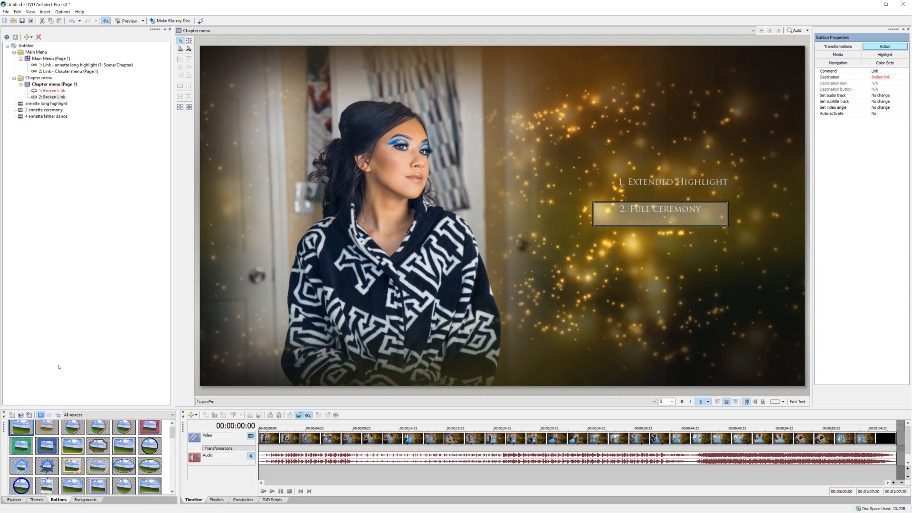
Add a third button to the Chapter menu and set its button style to Text Only.
drag(20, 428, 486, 198)
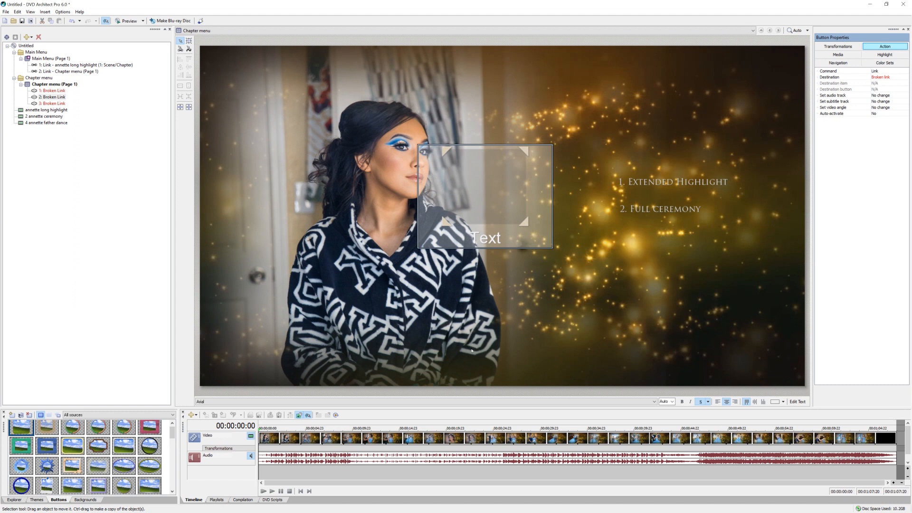
right_click(474, 199)
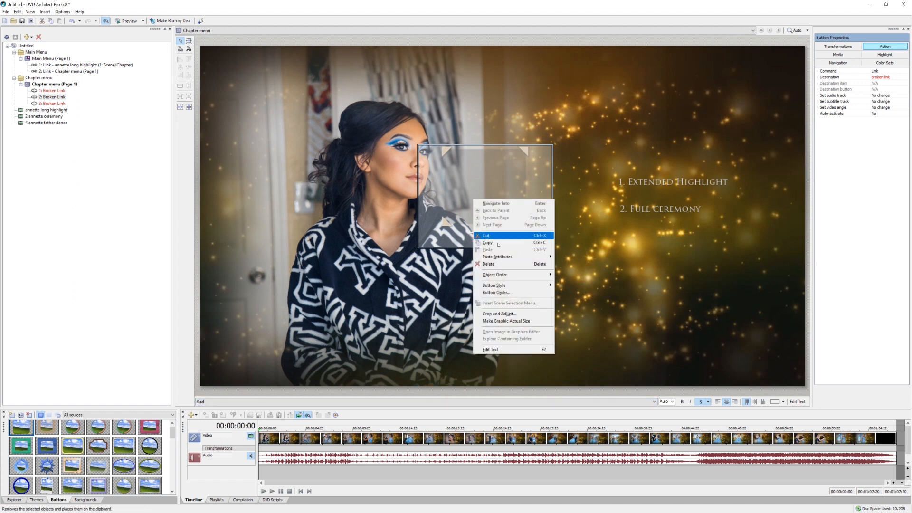
mouse_move(513, 285)
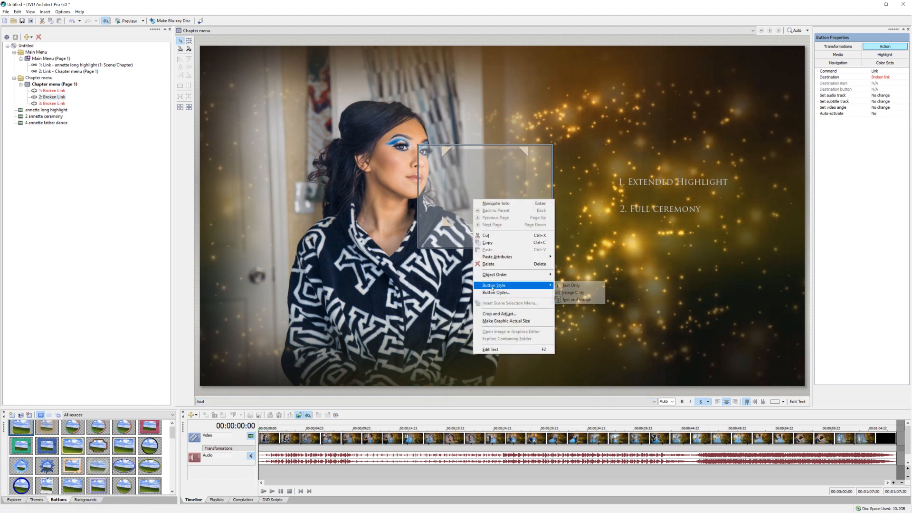
click(571, 285)
Format the third button's text in the Trajan Pro font at size 9.
right_click(486, 241)
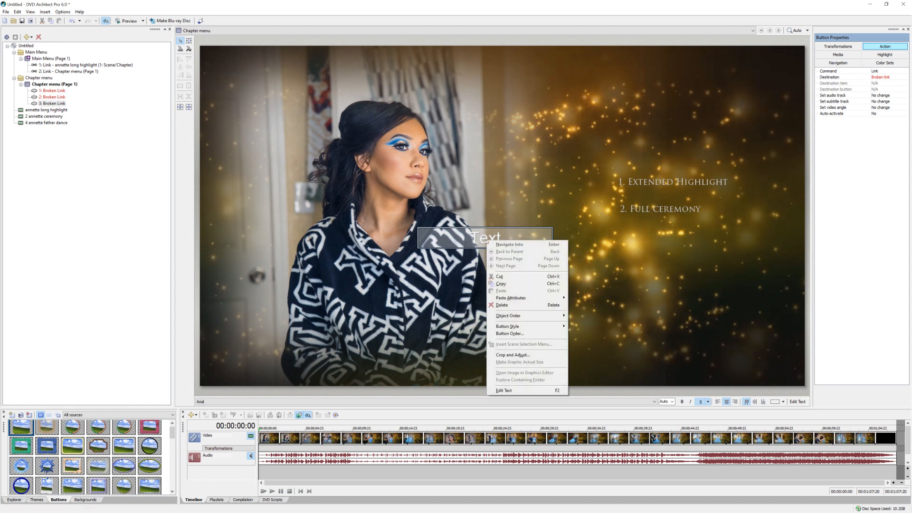
click(332, 401)
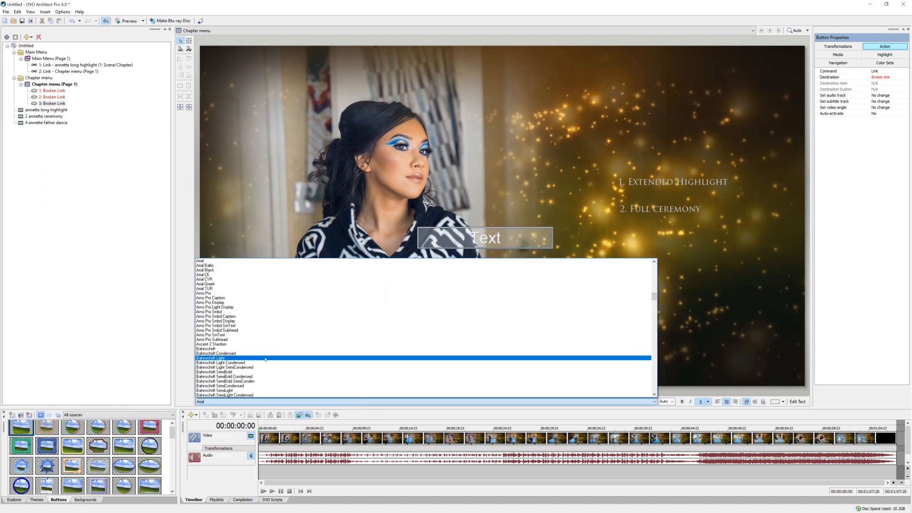
key(t)
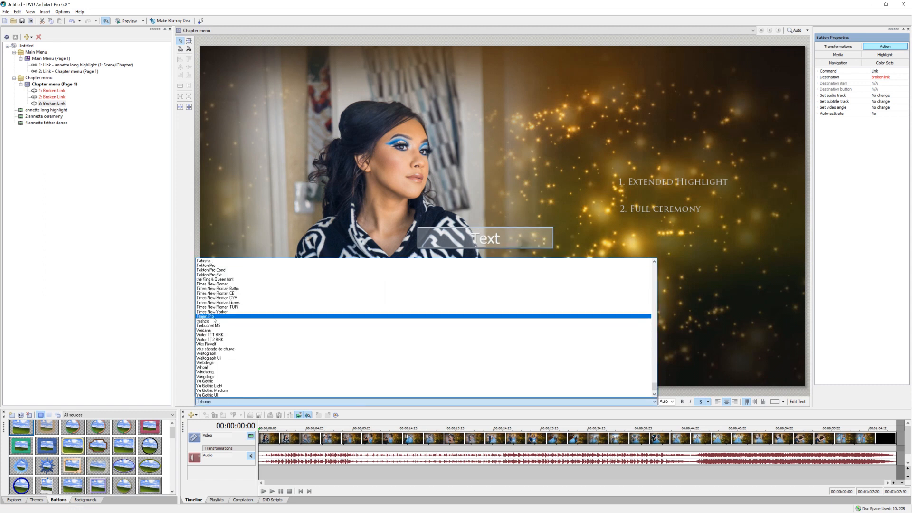
click(247, 316)
click(672, 402)
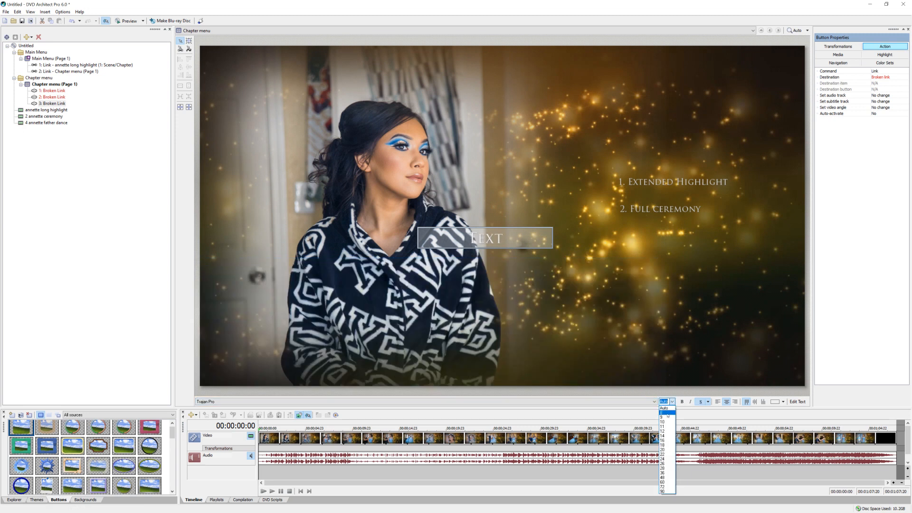
click(665, 409)
text(9)
Label the third button "3. Father Daughter Dance" and place it below the Full ceremony button with the numbers aligned.
click(798, 402)
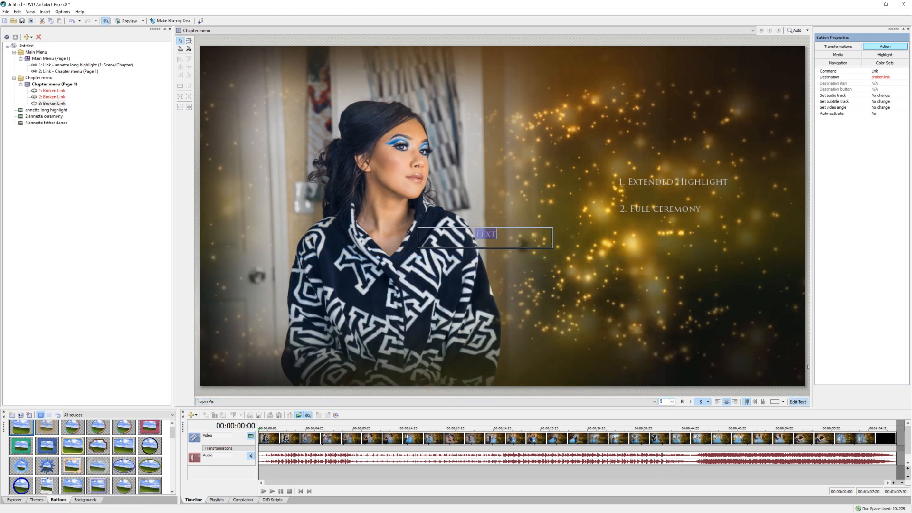
text(3. Father Daughter Dance)
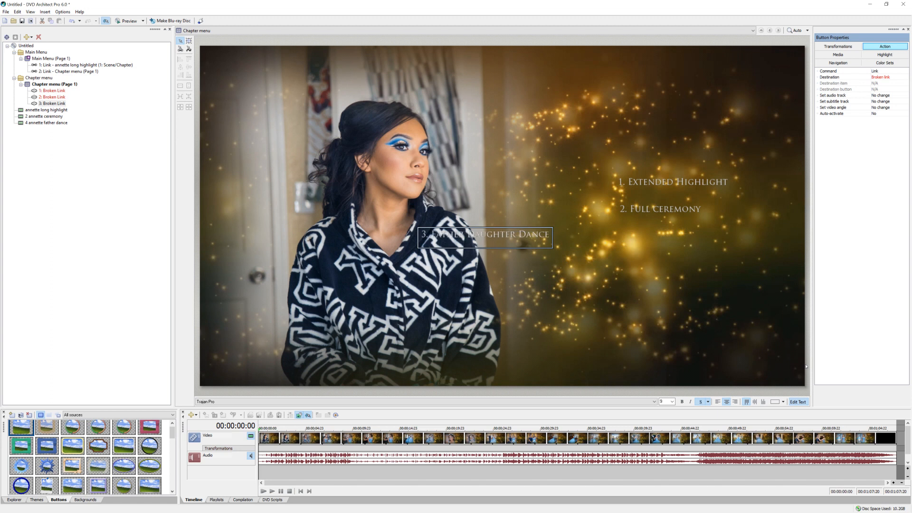
key(Return)
drag(446, 238, 645, 243)
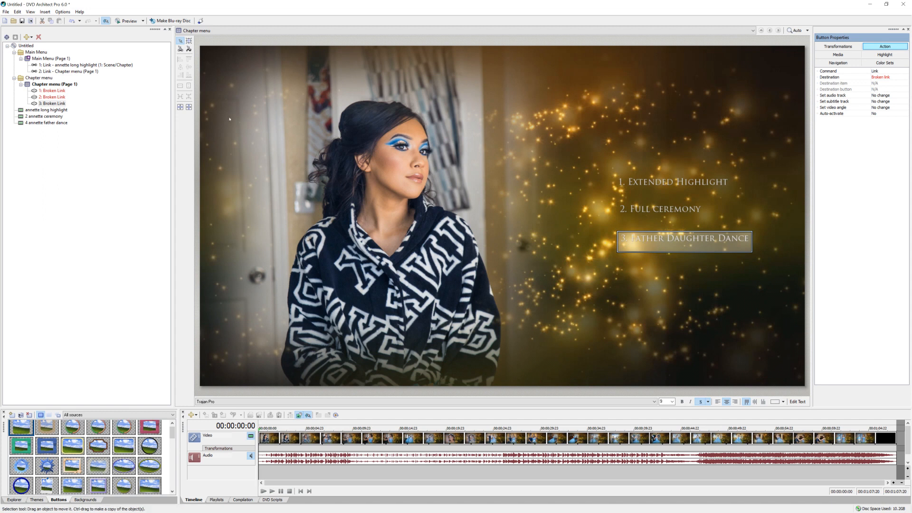
Preview the Chapter menu with its three text buttons and return to editing.
click(127, 20)
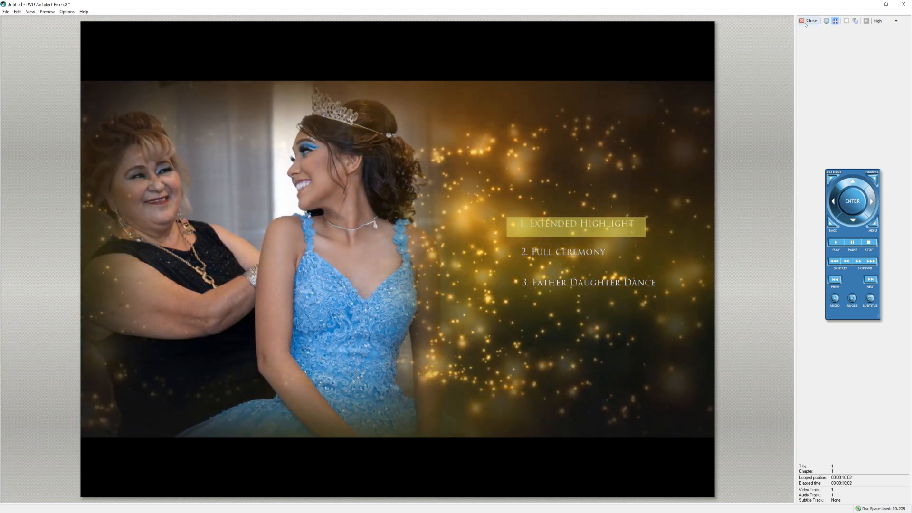
click(809, 21)
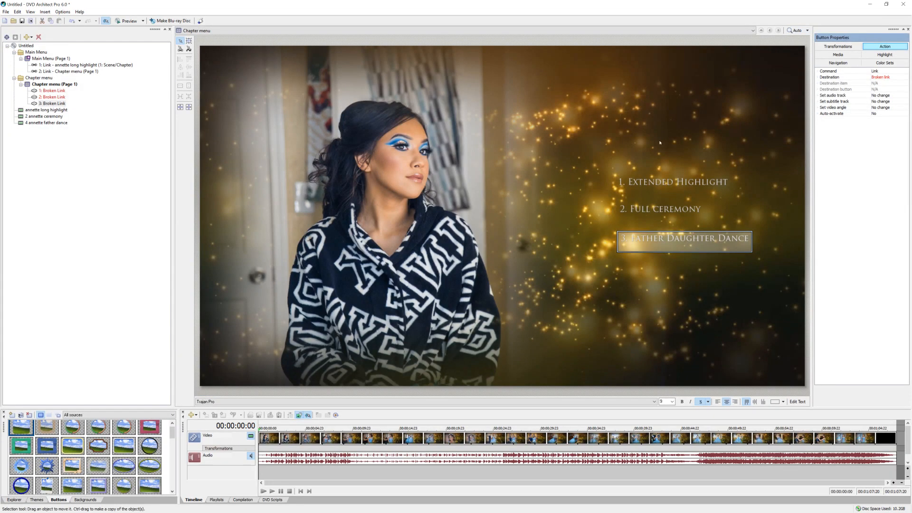
Link the Extended Highlight button on the Chapter menu to the long highlight video.
click(659, 184)
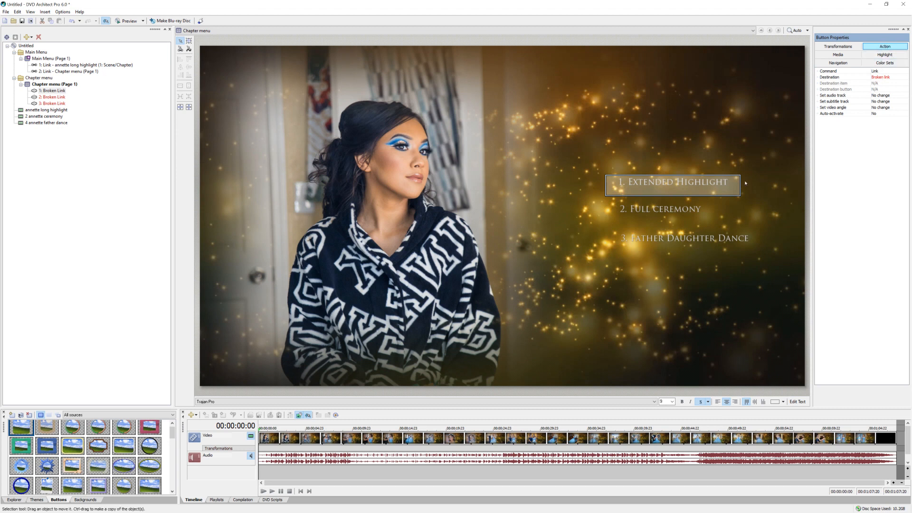
click(882, 78)
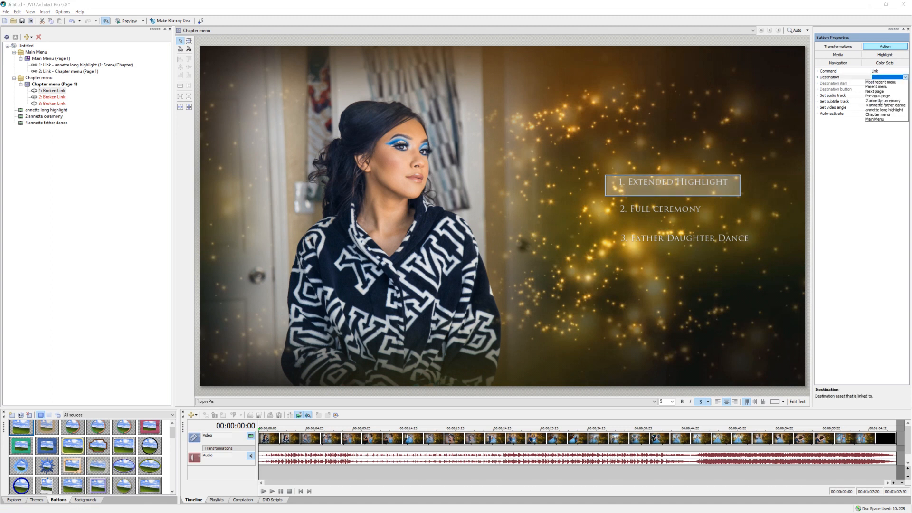
click(880, 110)
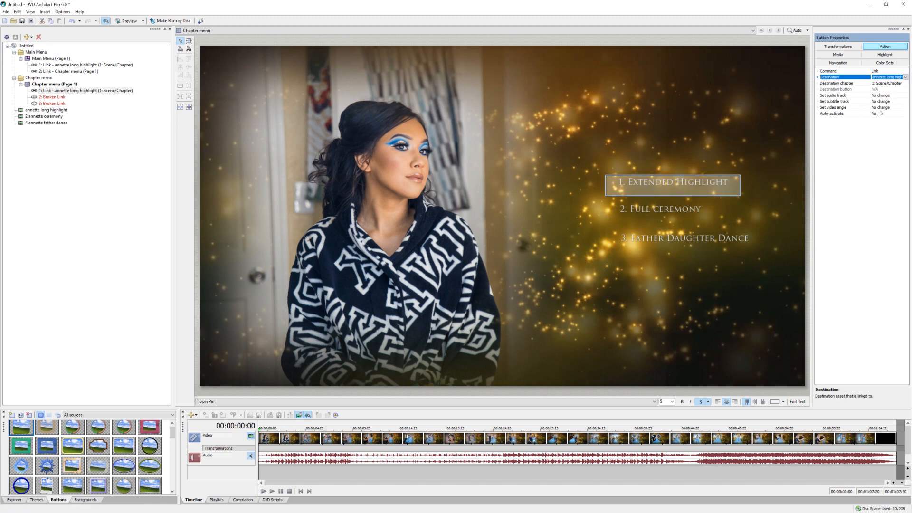
Link the Full ceremony button on the Chapter menu to the ceremony video.
click(666, 207)
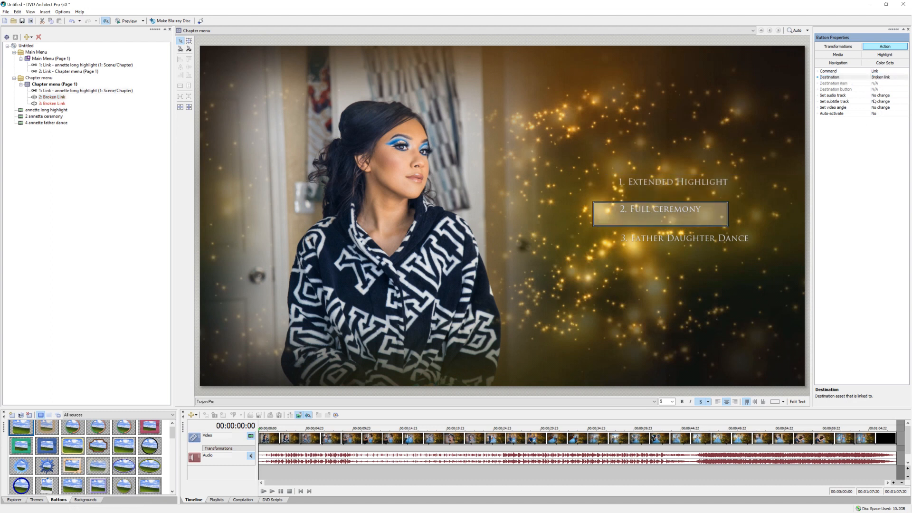
click(882, 78)
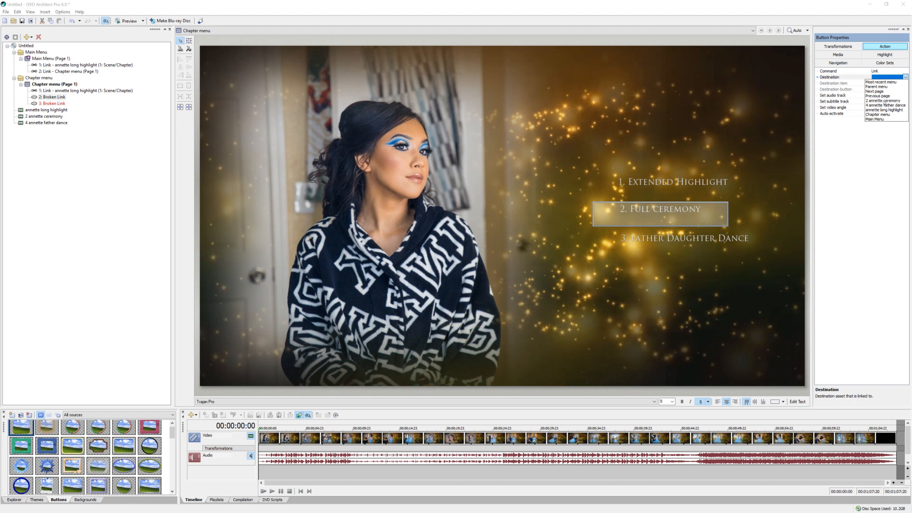
click(882, 101)
Link the Father Daughter Dance button on the Chapter menu to the father dance video.
click(661, 236)
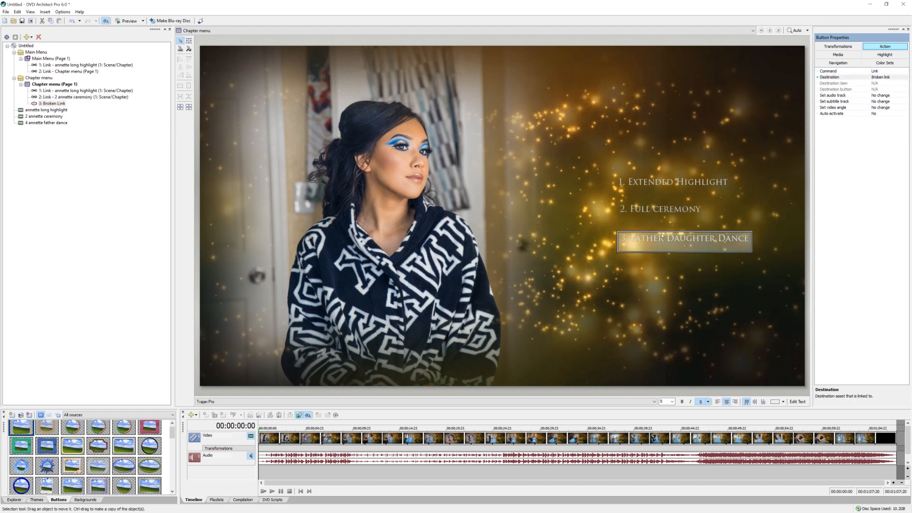
click(882, 78)
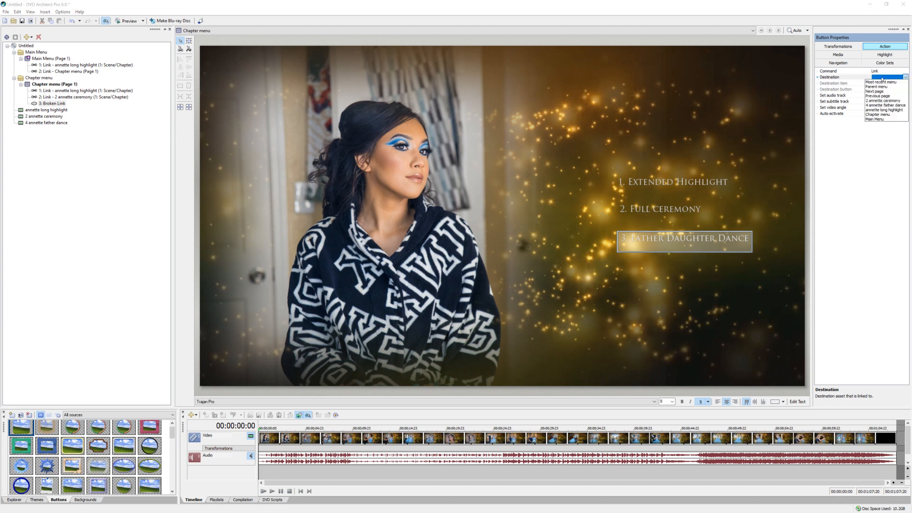
click(891, 105)
click(616, 201)
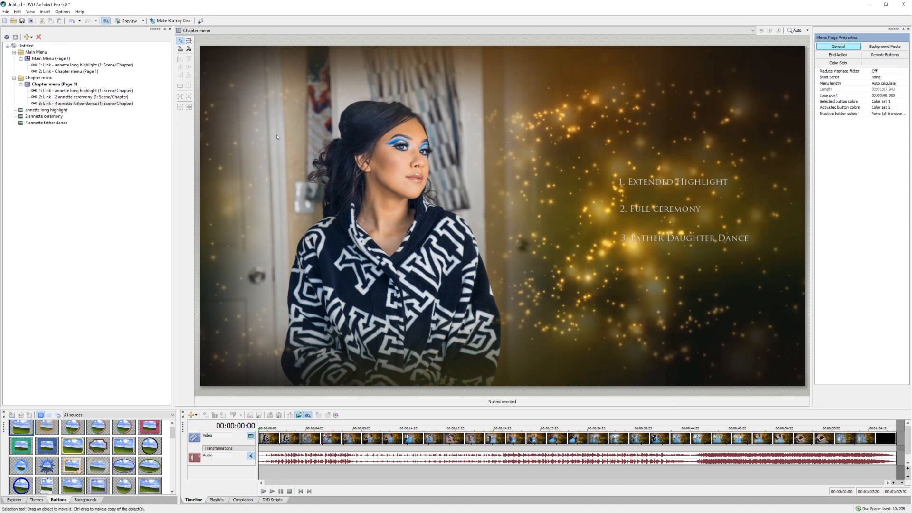
Preview the Chapter menu and test the Full ceremony and Father Daughter Dance links, then return to editing.
click(129, 21)
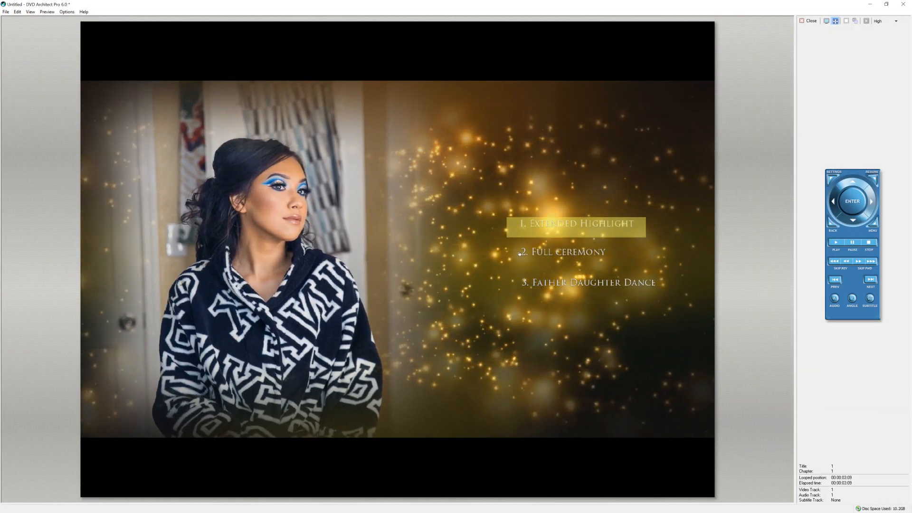
click(566, 255)
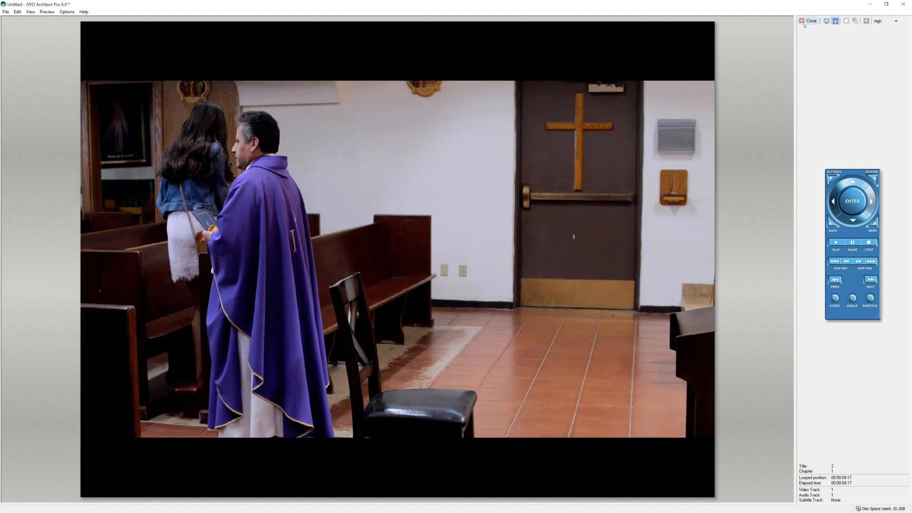
key(Escape)
click(127, 20)
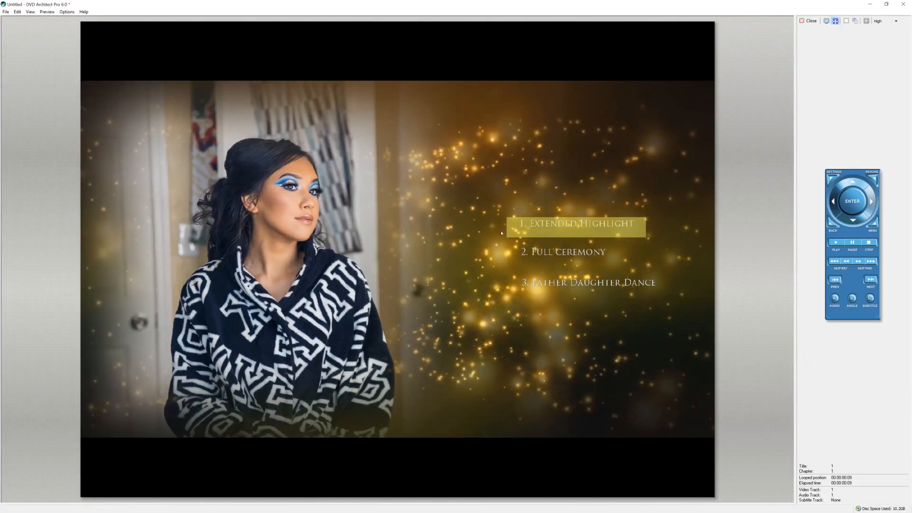
click(568, 283)
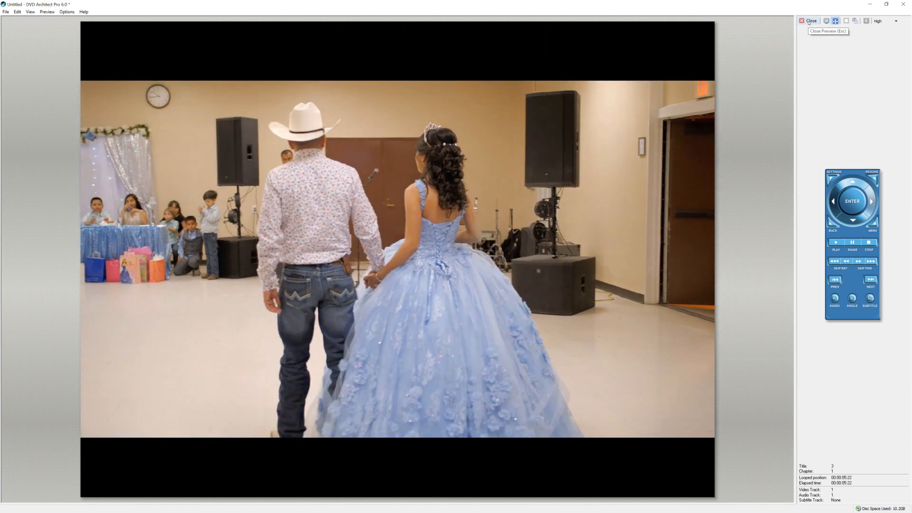
click(810, 22)
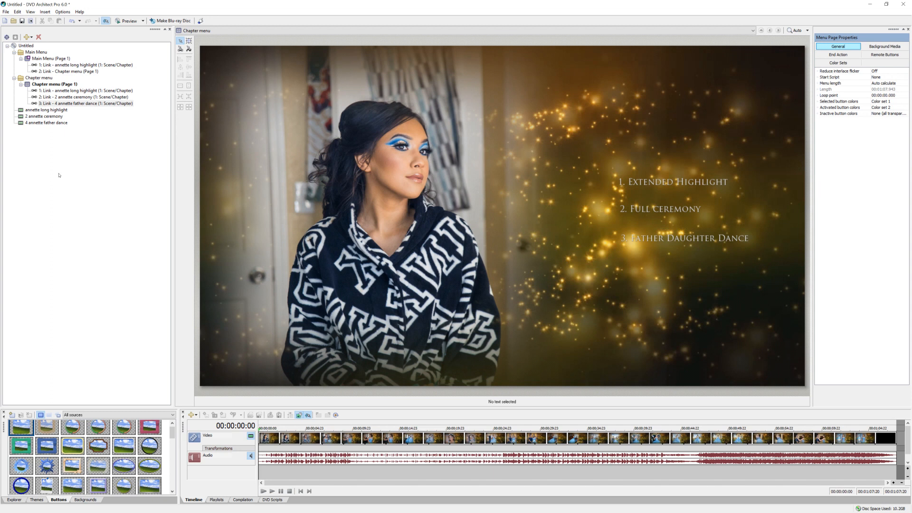
Open the long highlight video's timeline and insert a scene/chapter marker at 00:03:21:06.
click(40, 110)
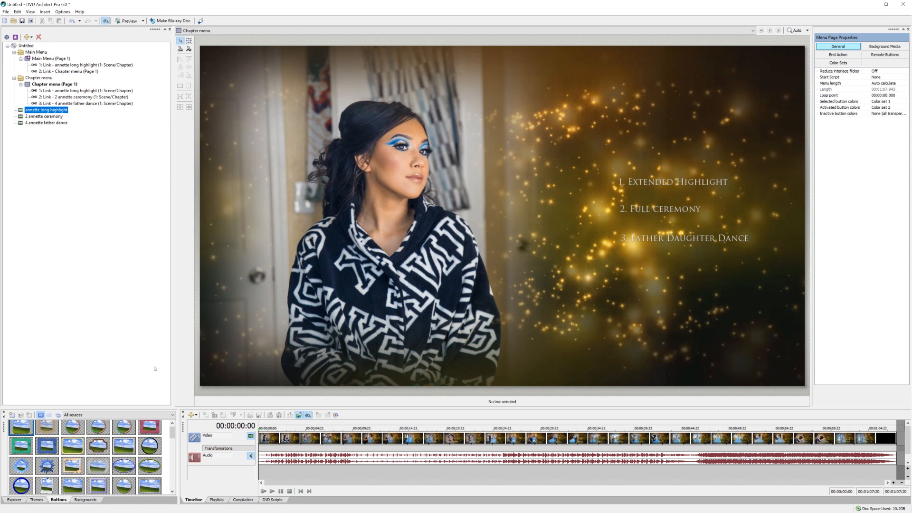
double_click(34, 111)
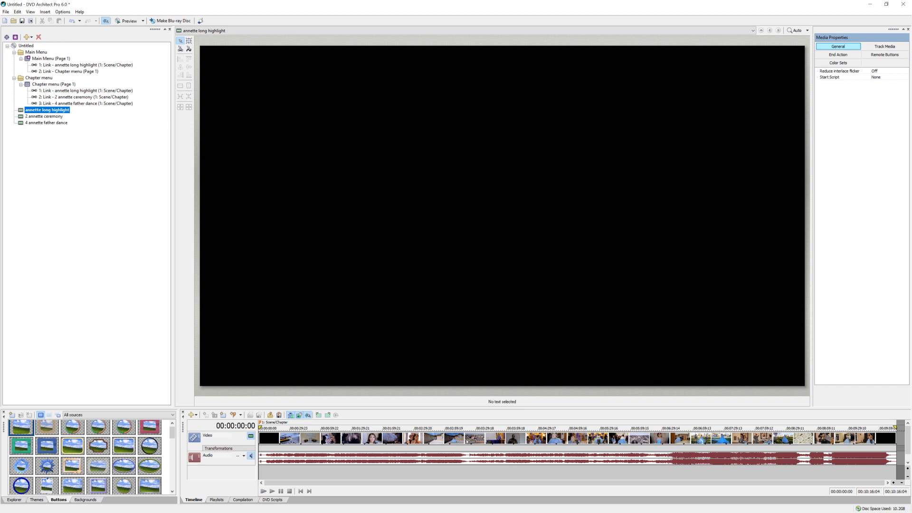
click(467, 442)
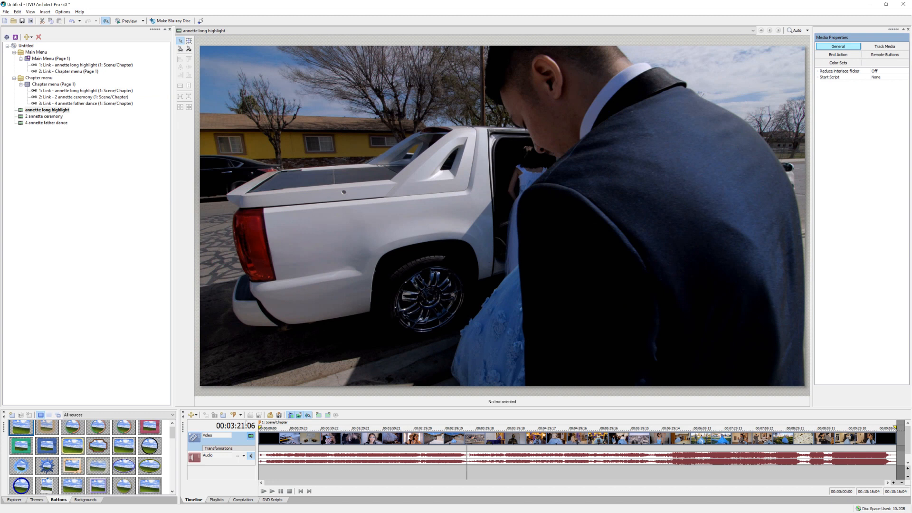
click(233, 415)
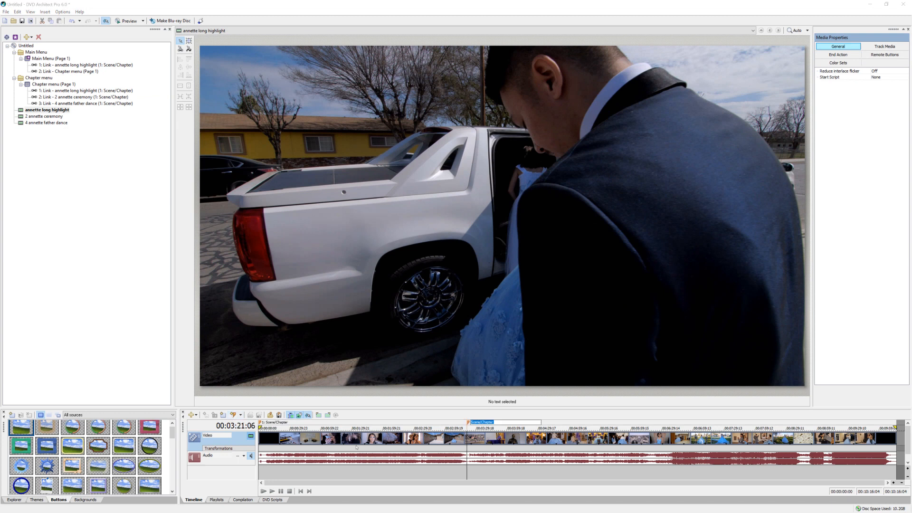
click(463, 423)
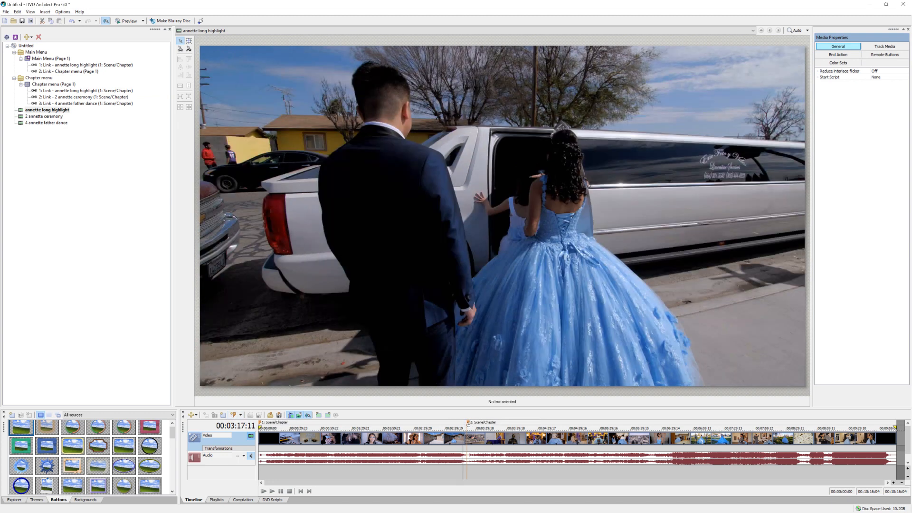
click(469, 423)
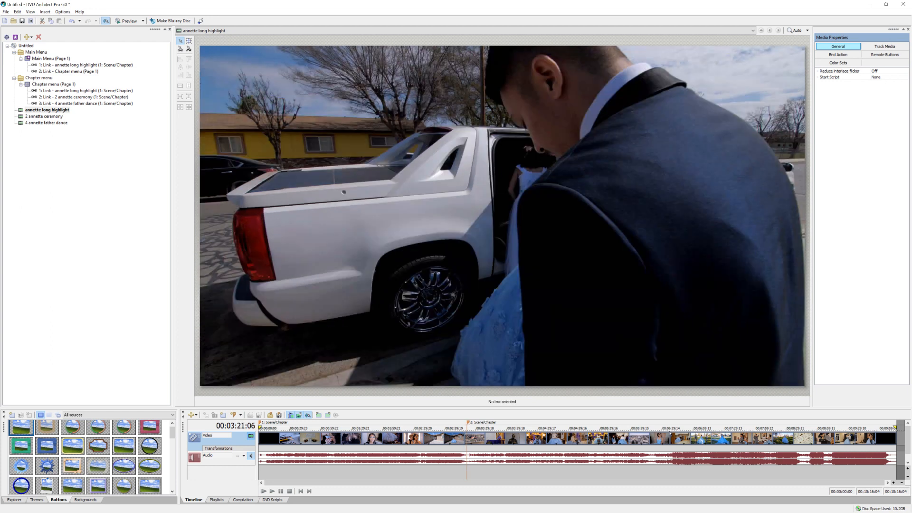
Play the long highlight from 00:06:36:16, pause at 00:06:38:04 and insert another scene/chapter marker there.
click(671, 429)
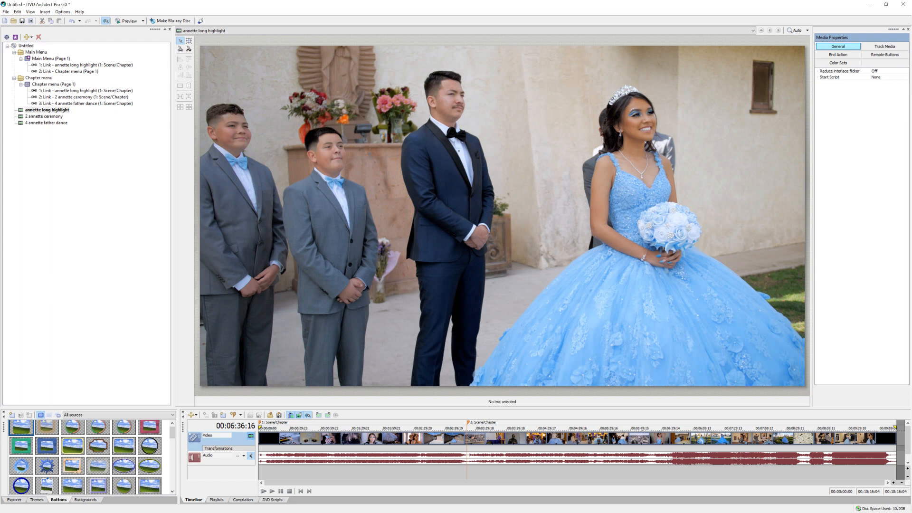
click(271, 491)
click(280, 491)
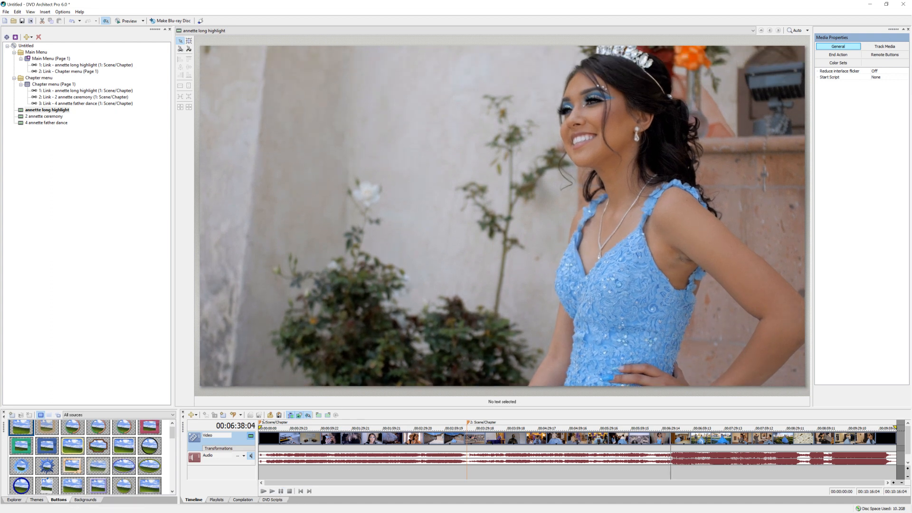
click(233, 415)
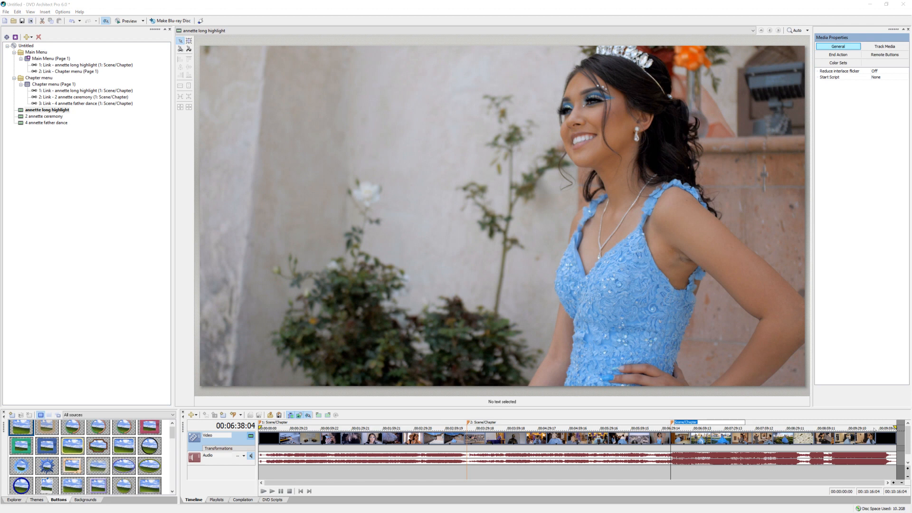
Insert a scene/chapter marker near the end of the long highlight video at 00:10:11:22.
click(884, 429)
scroll(884, 430, up, 3)
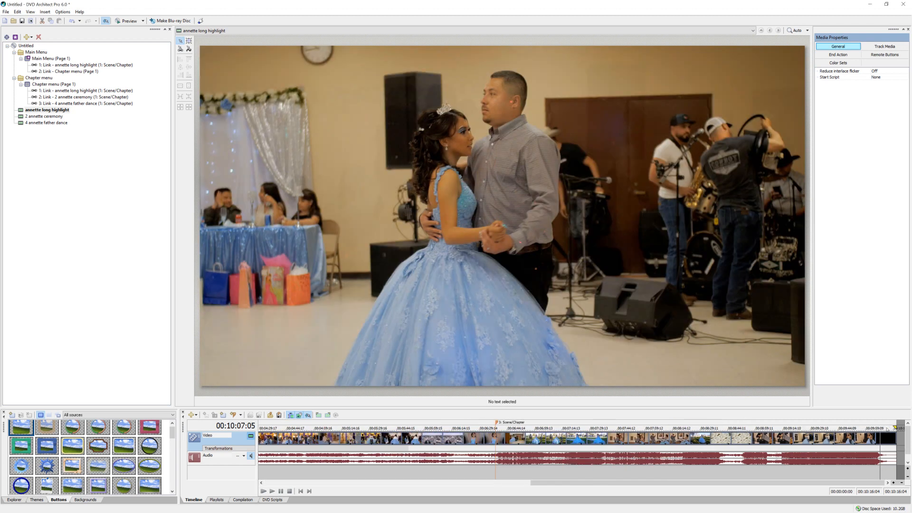
click(870, 429)
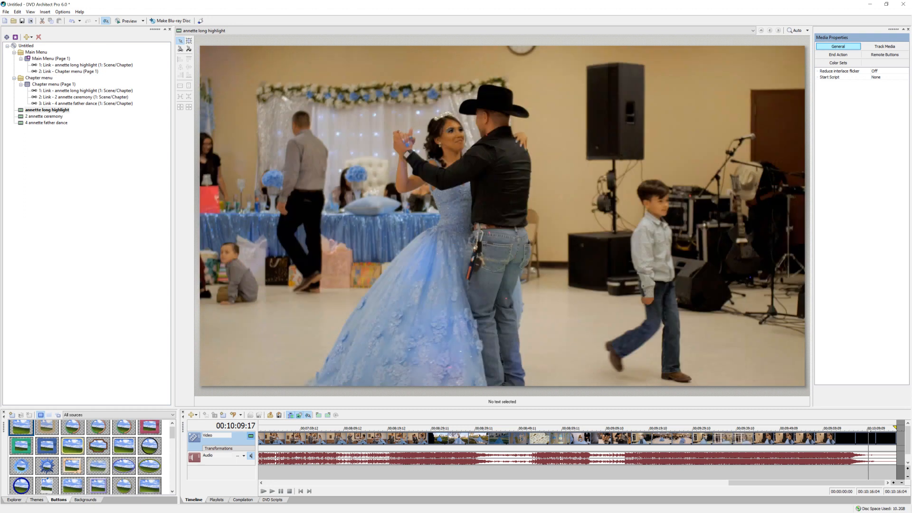
click(875, 429)
click(879, 429)
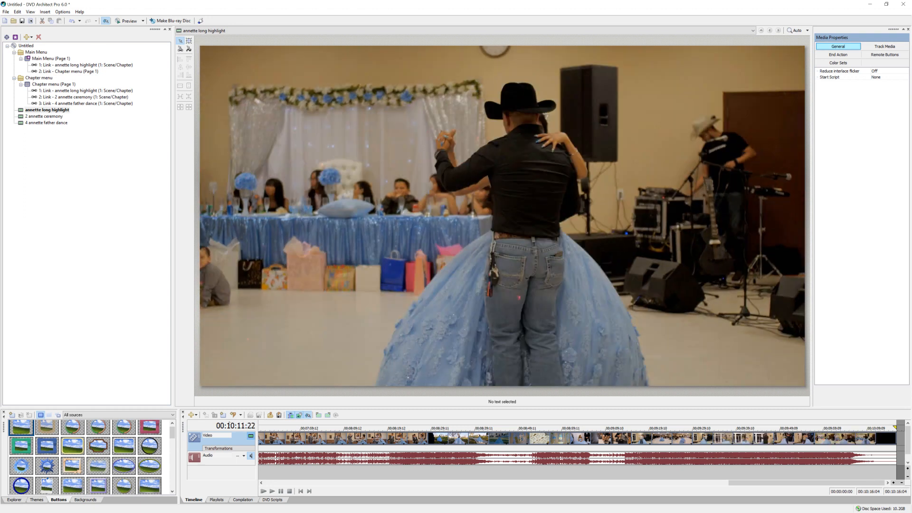
key(m)
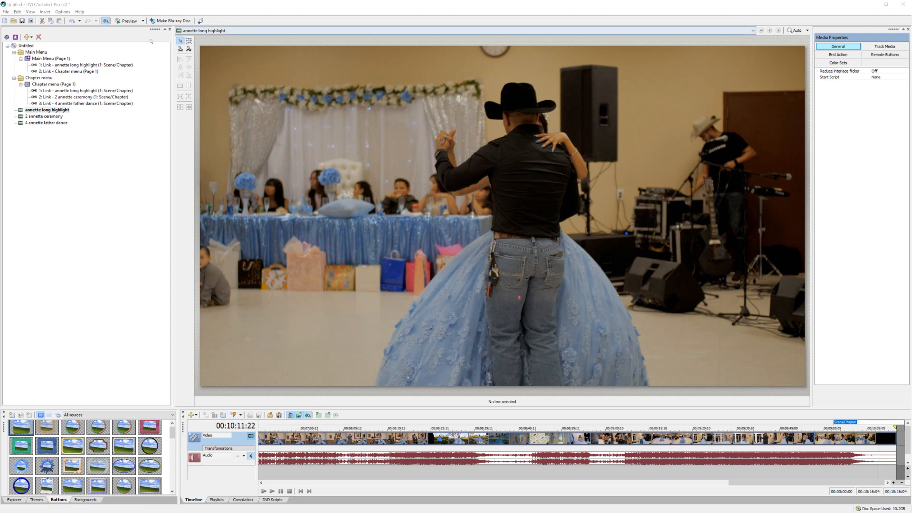
Preview the Chapter menu, play Extended Highlight and skip through its chapters to the last one, then return to editing.
click(39, 78)
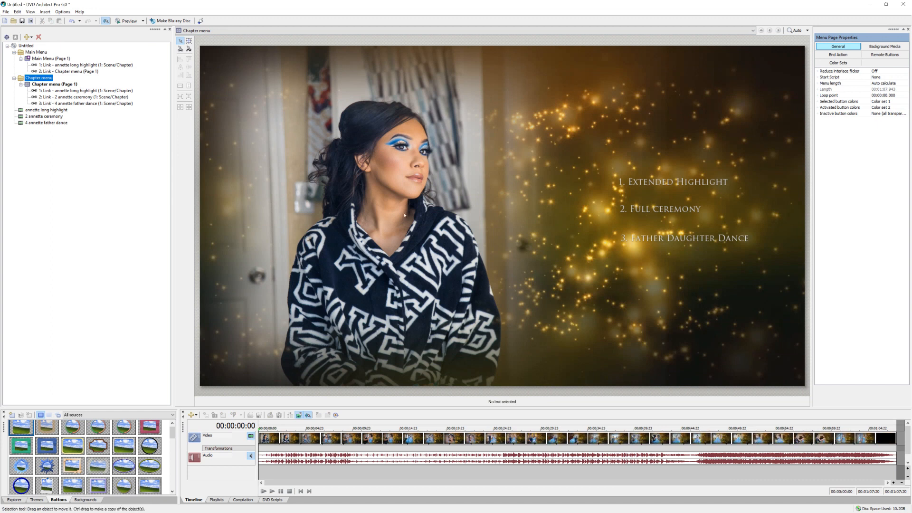
click(126, 20)
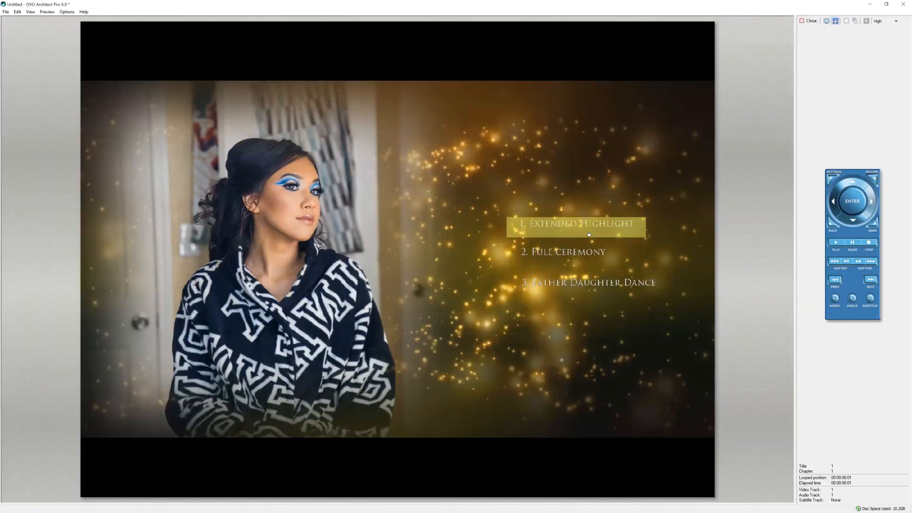
click(542, 226)
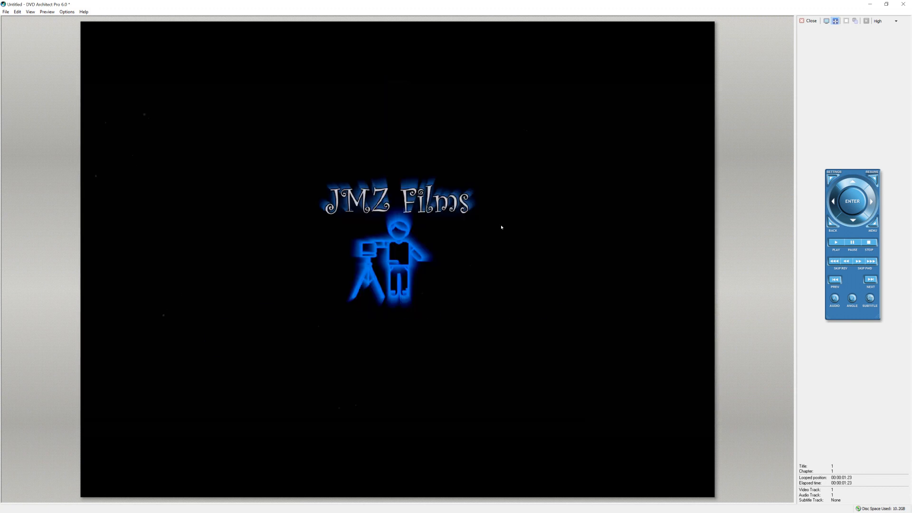
click(870, 281)
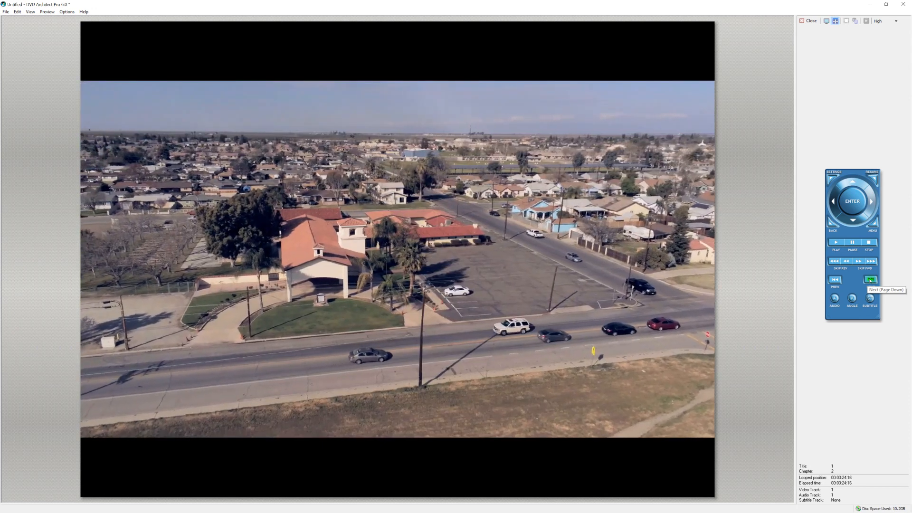
click(870, 280)
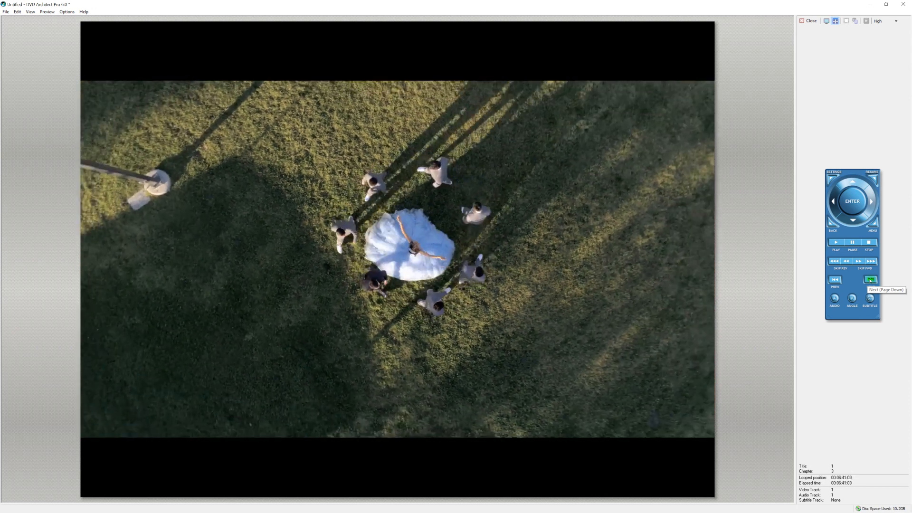
click(870, 280)
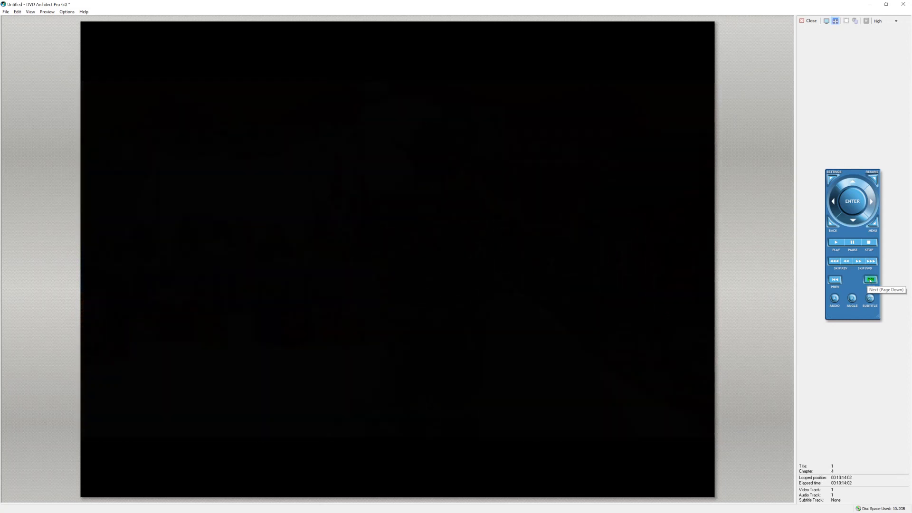
click(808, 21)
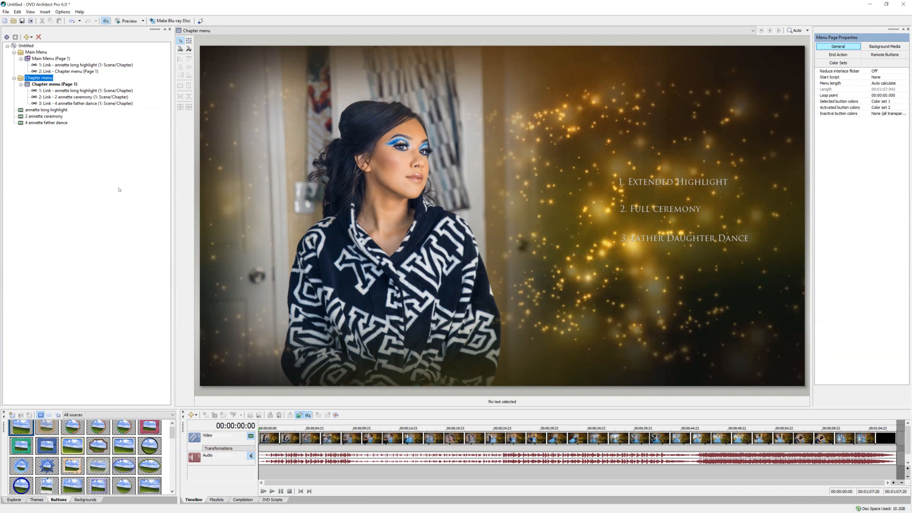
Open the annette ceremony video's timeline and insert scene/chapter markers at 00:06:35:08 and 00:12:21:17.
click(47, 117)
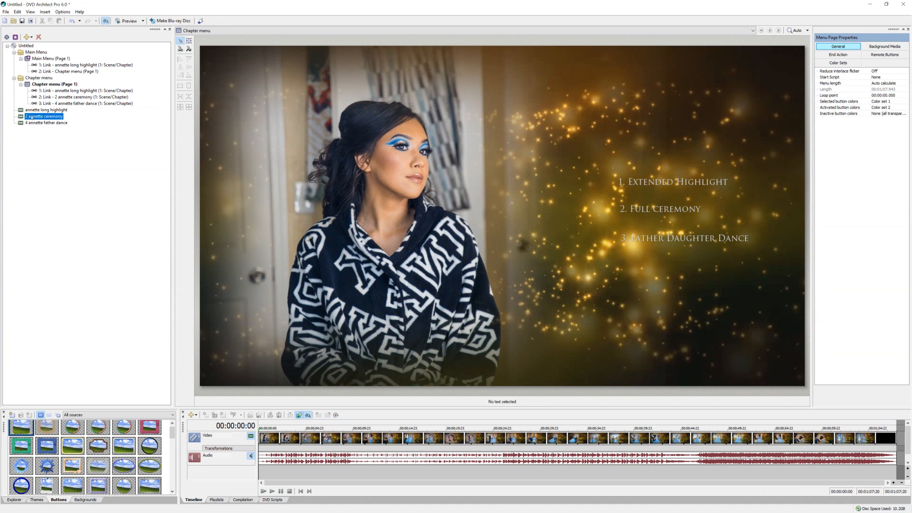
double_click(36, 117)
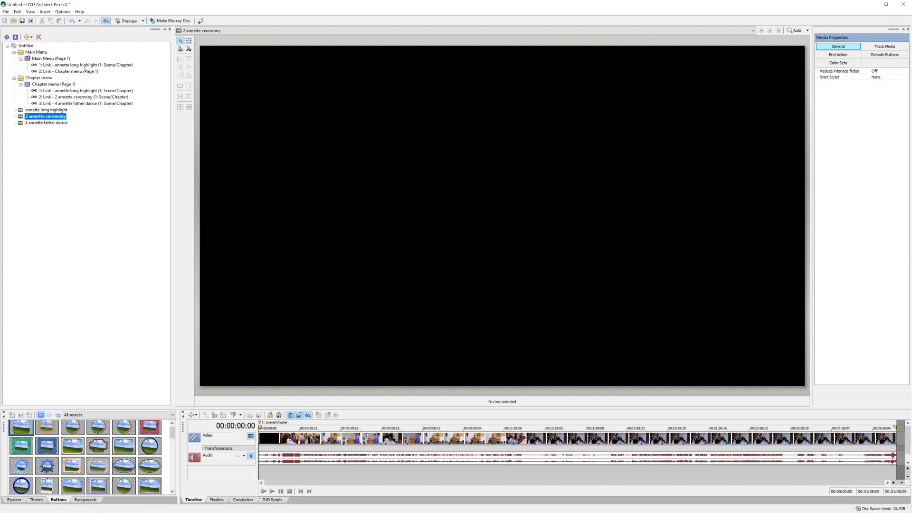
click(393, 436)
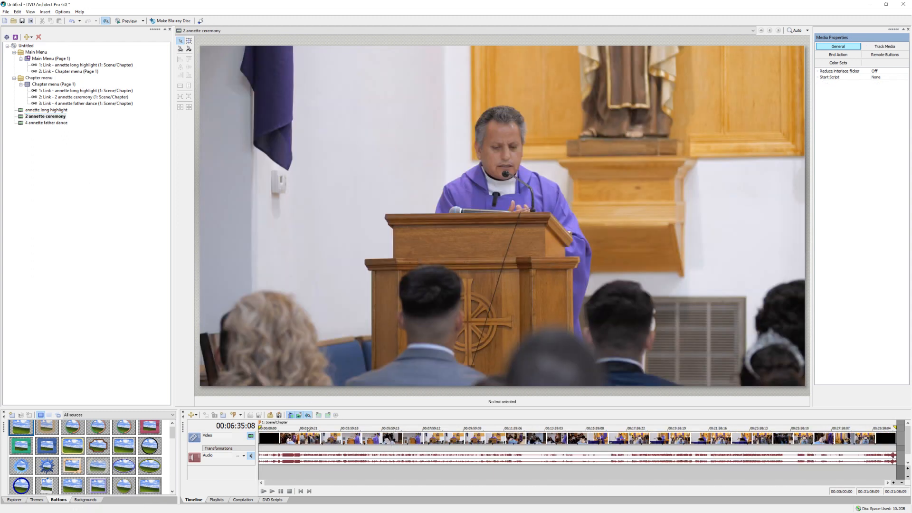
click(233, 415)
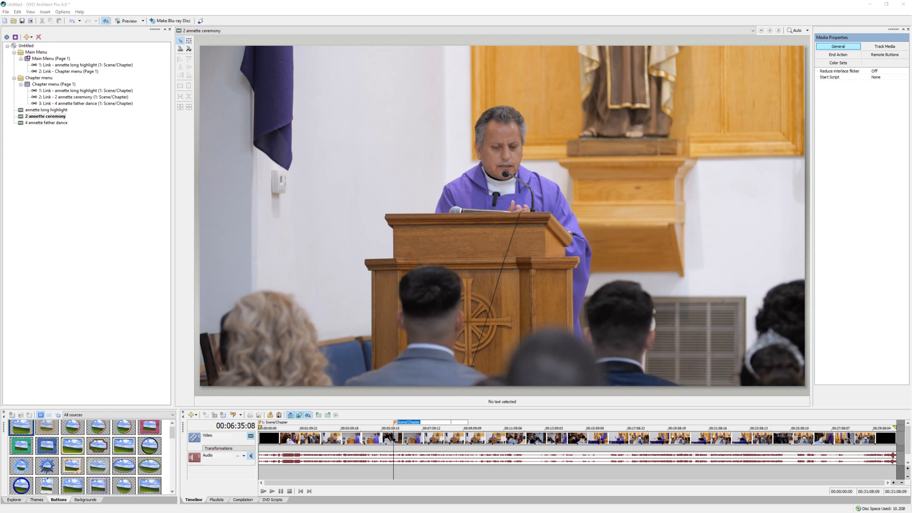
click(512, 424)
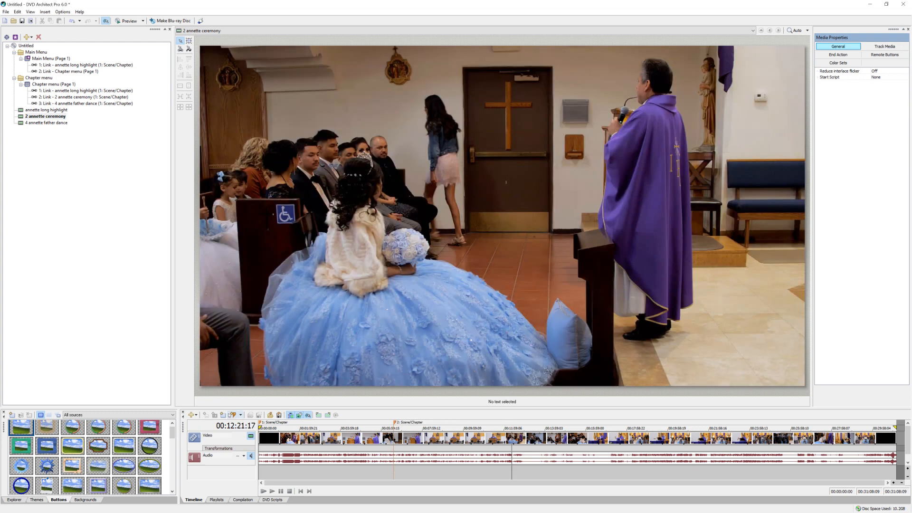
click(233, 414)
Add two more scene/chapter markers to the ceremony video, at 00:18:58:03 and just before the 26-minute point.
click(647, 426)
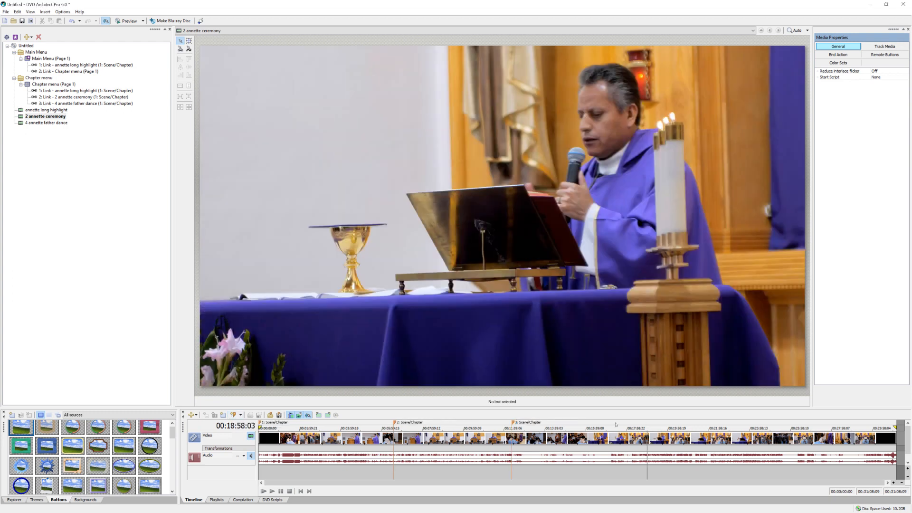
click(233, 415)
click(784, 425)
click(232, 414)
Insert a final scene/chapter marker at the end of the ceremony video, at 00:31:05:06.
click(886, 422)
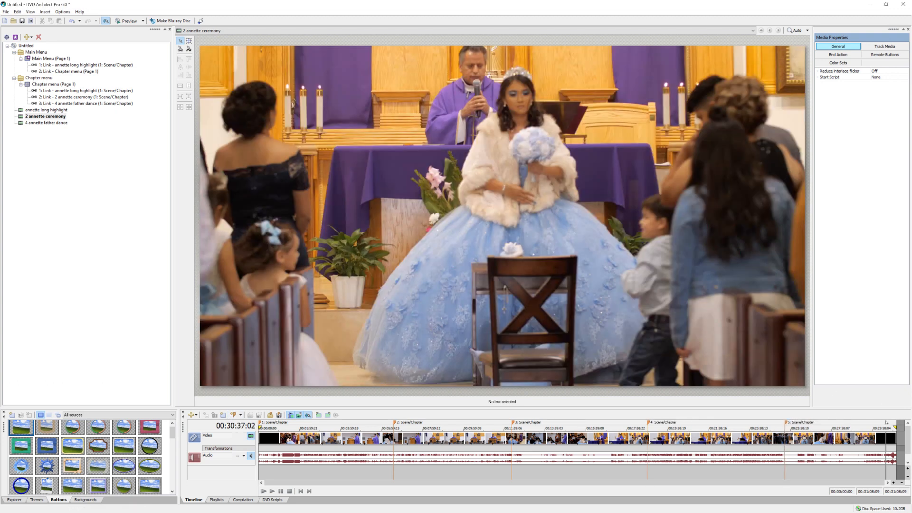
scroll(887, 422, up, 3)
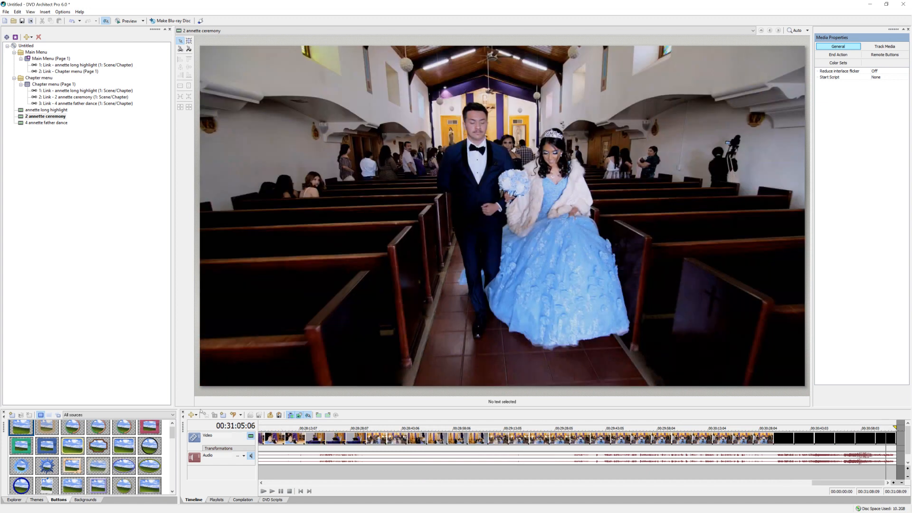
click(232, 415)
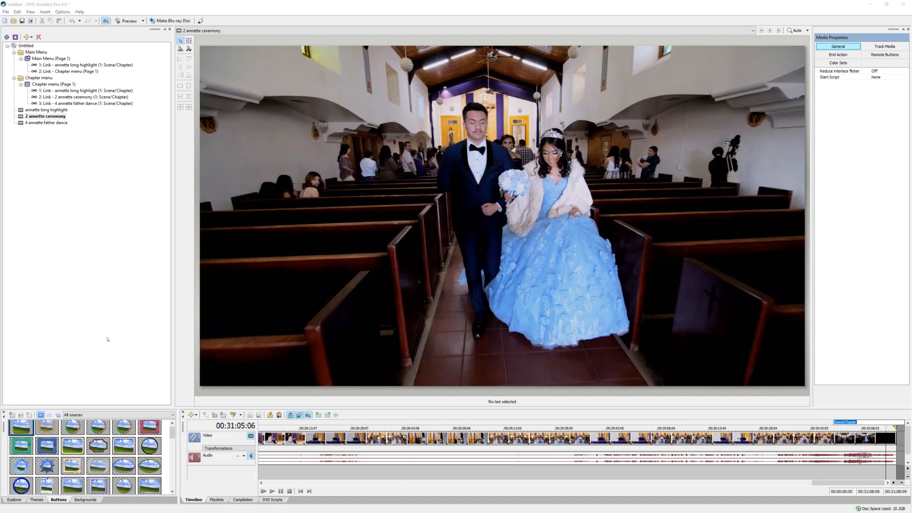
Open the annette father dance video's timeline and insert scene/chapter markers at 00:05:41:05 and 00:12:21:21.
click(44, 122)
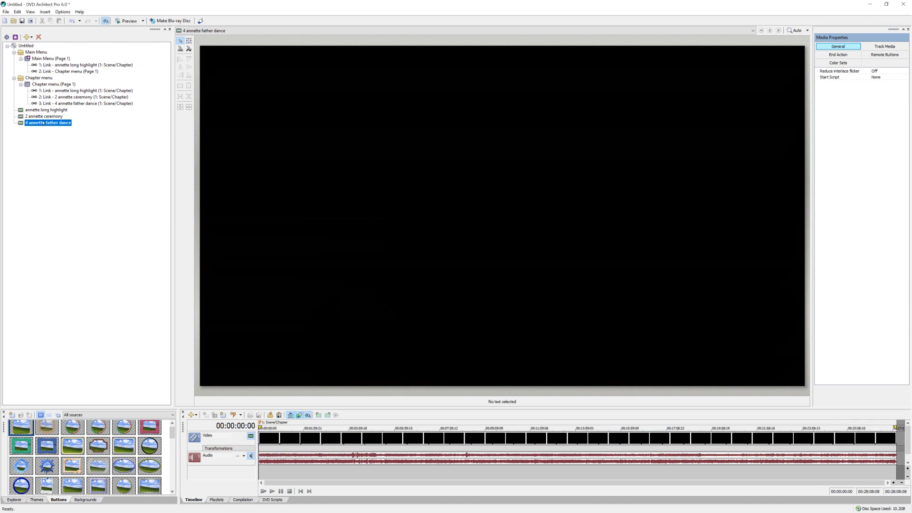
click(385, 428)
click(234, 415)
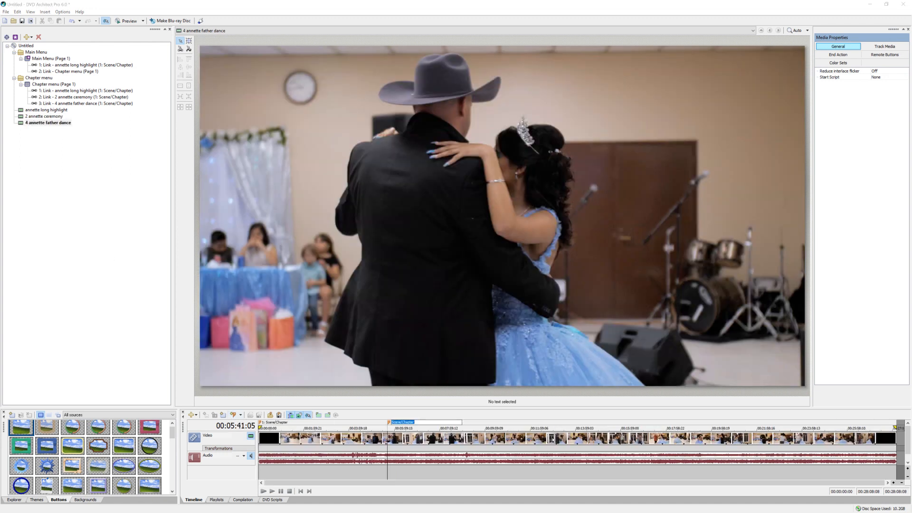
click(540, 425)
click(234, 414)
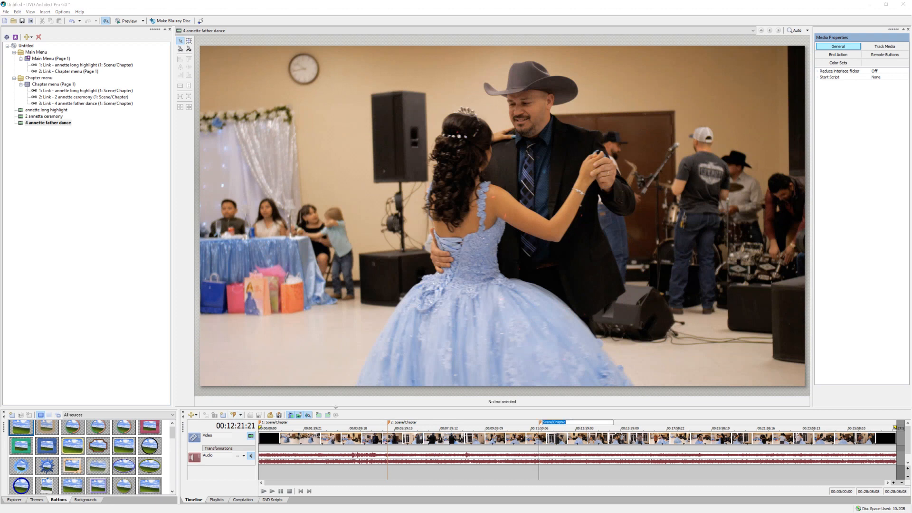
Add scene/chapter markers to the father dance video at about 18 minutes and near its end at 00:28:02:12.
click(674, 427)
click(234, 415)
click(888, 426)
scroll(888, 423, up, 4)
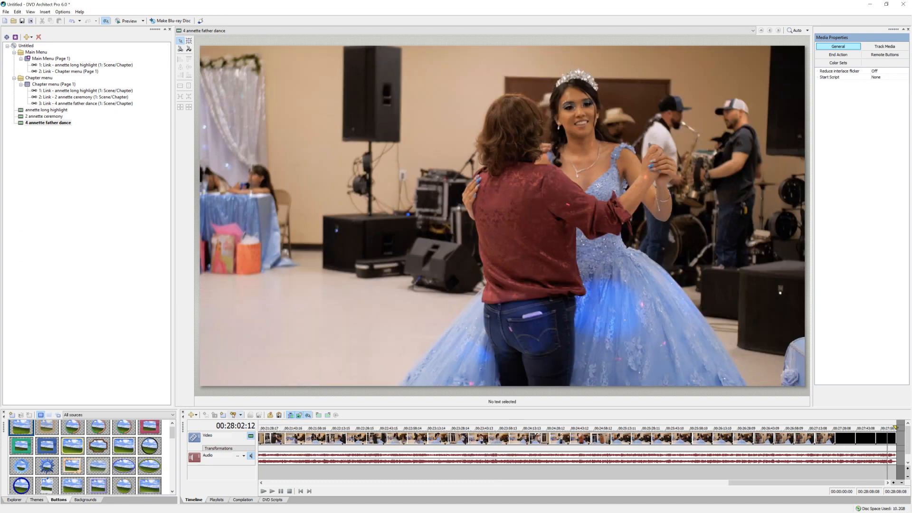
click(233, 414)
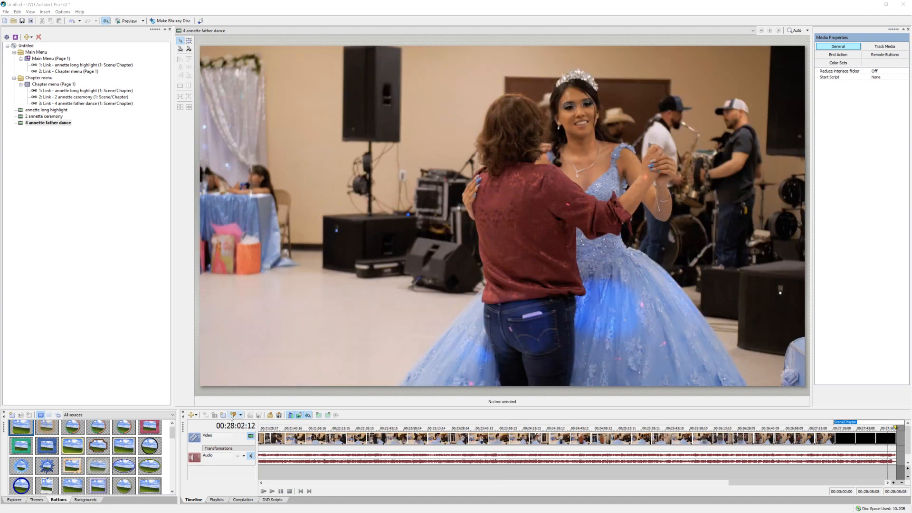
Preview the Chapter menu, play Full ceremony and skip through several of its chapters, then return to editing.
click(39, 77)
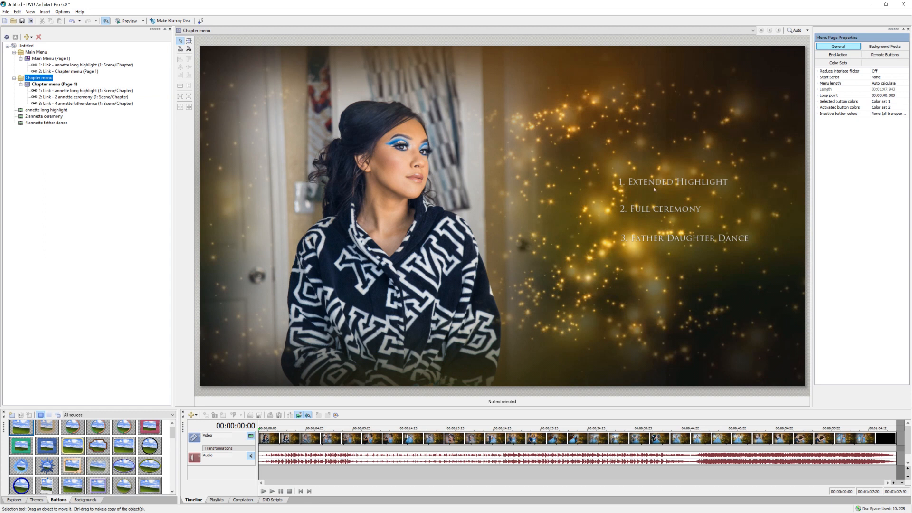
click(656, 209)
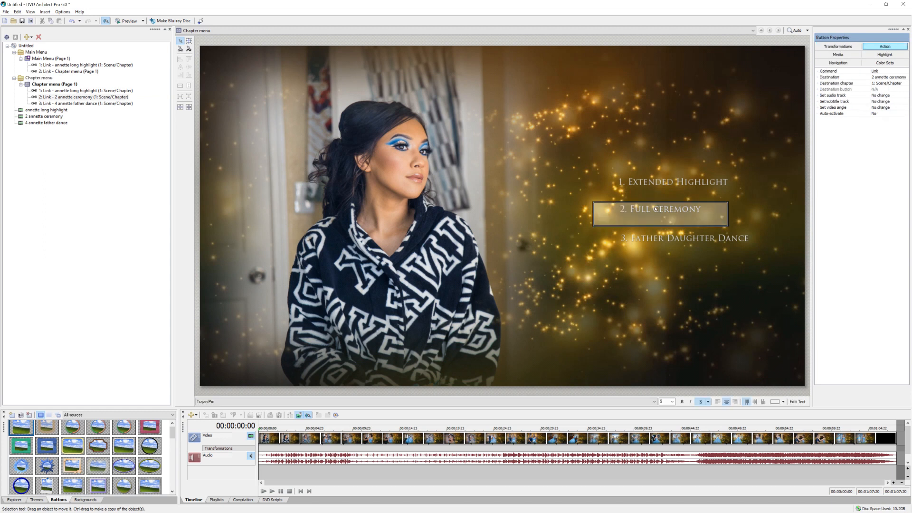
click(128, 22)
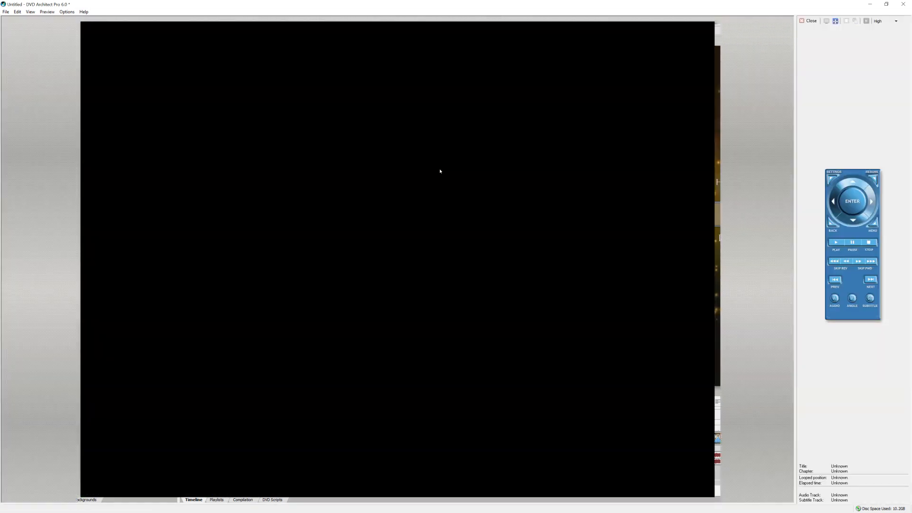
click(593, 257)
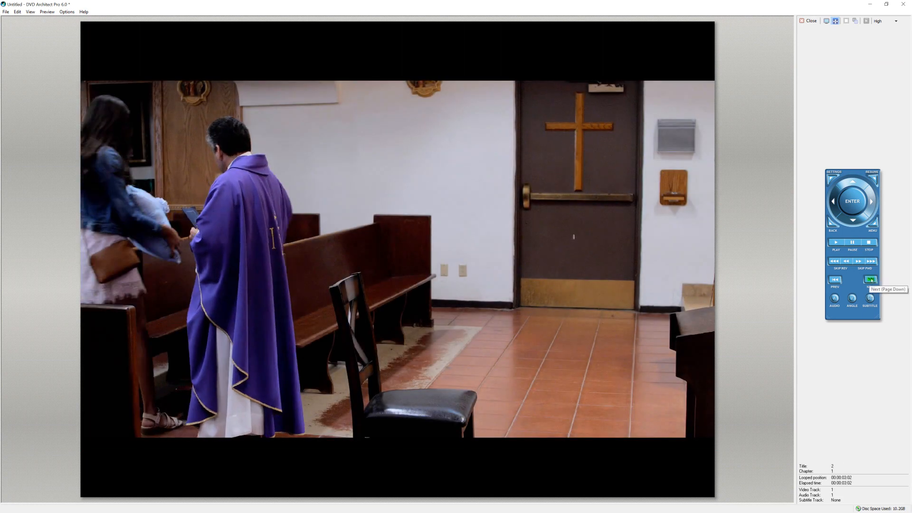
click(871, 281)
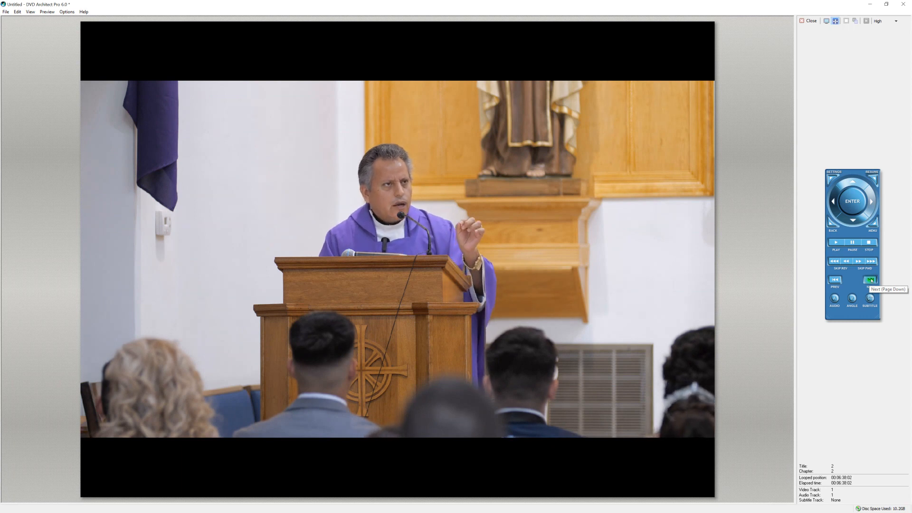
click(872, 280)
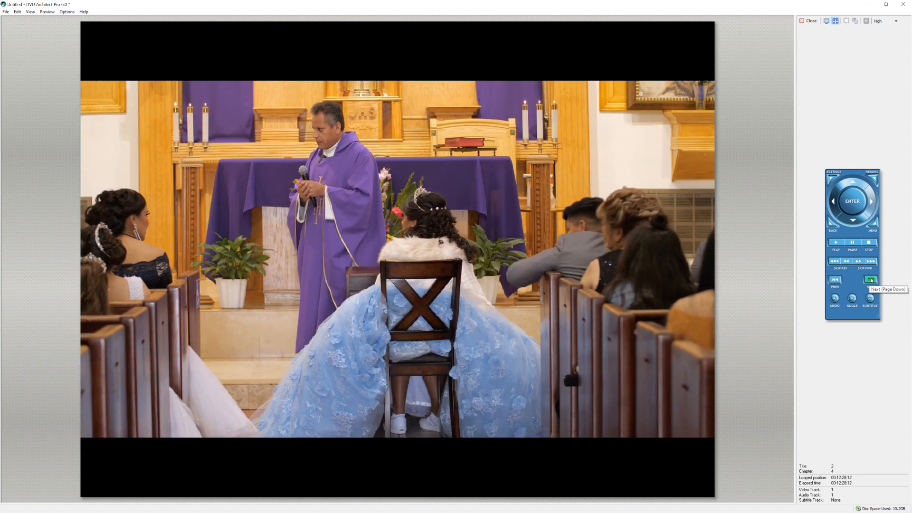
click(872, 281)
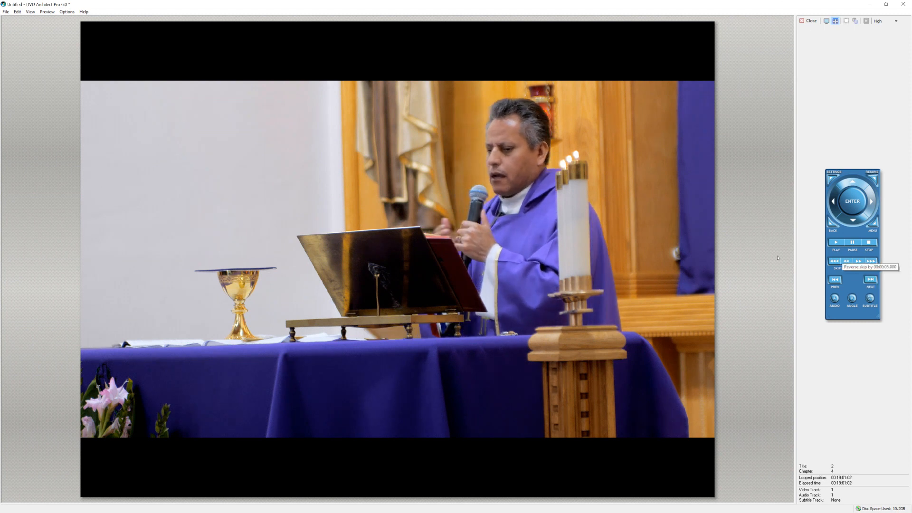
click(810, 21)
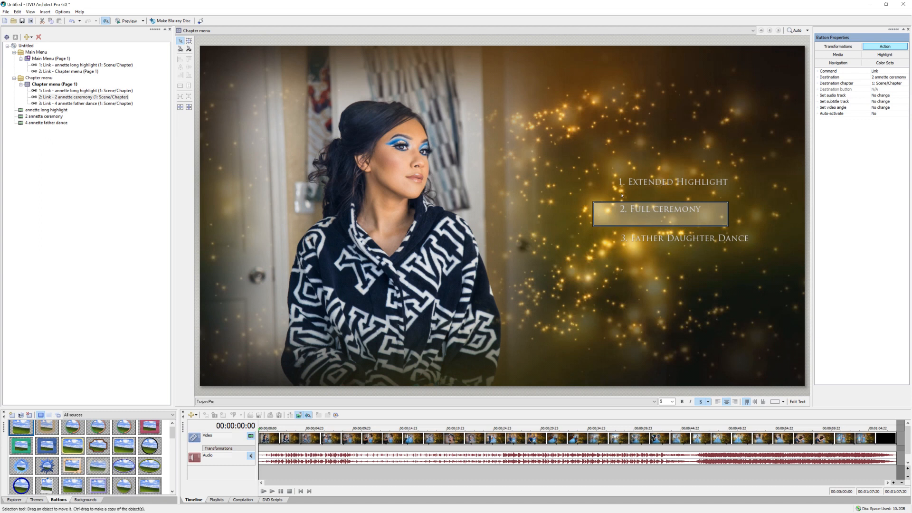
click(655, 181)
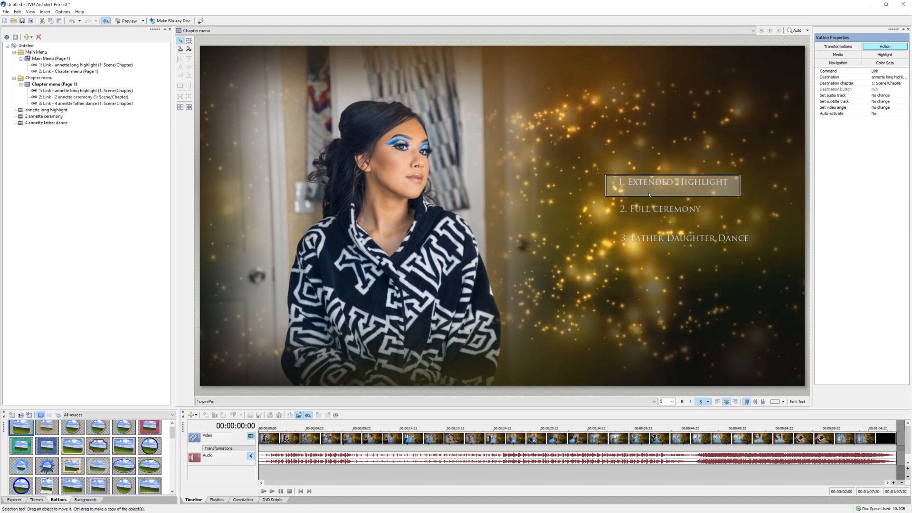
click(648, 231)
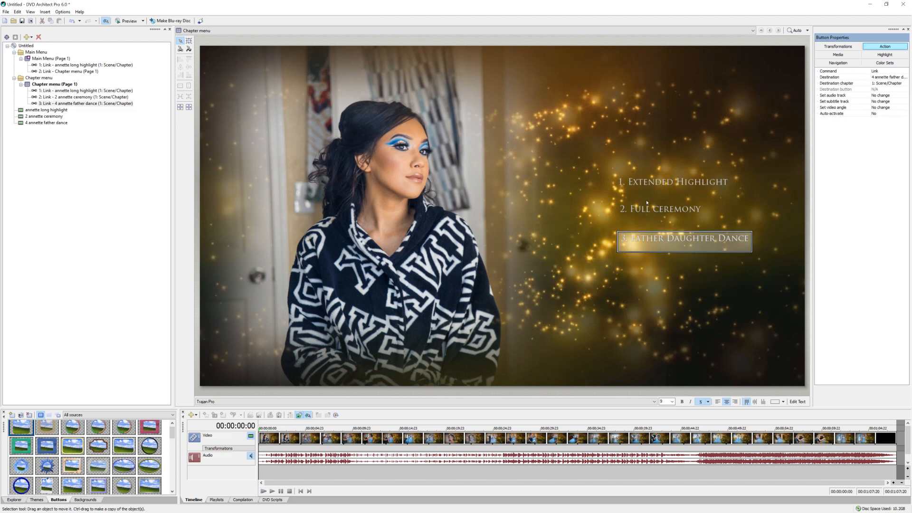
click(645, 185)
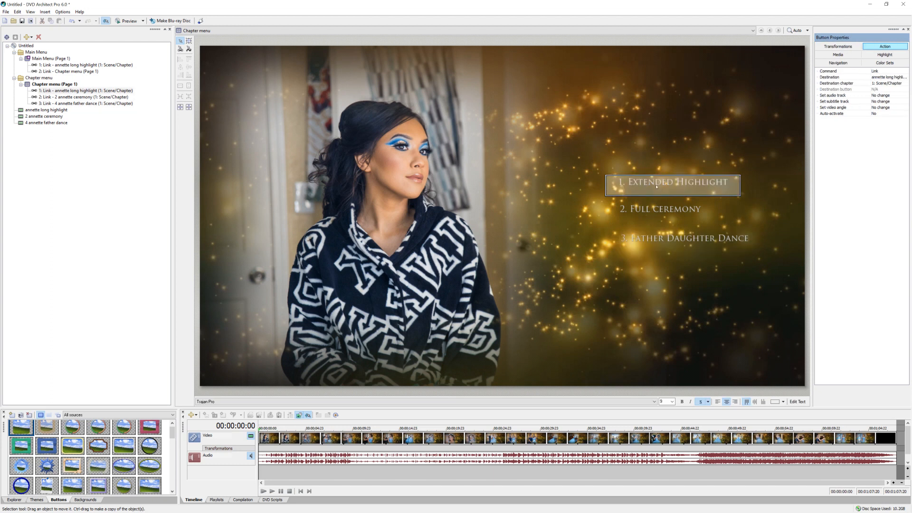
click(654, 213)
click(649, 234)
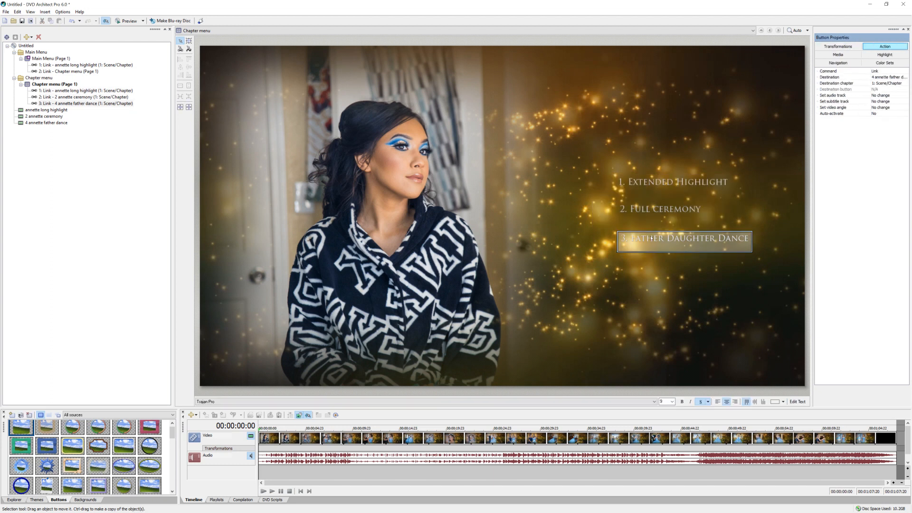
click(651, 214)
click(650, 183)
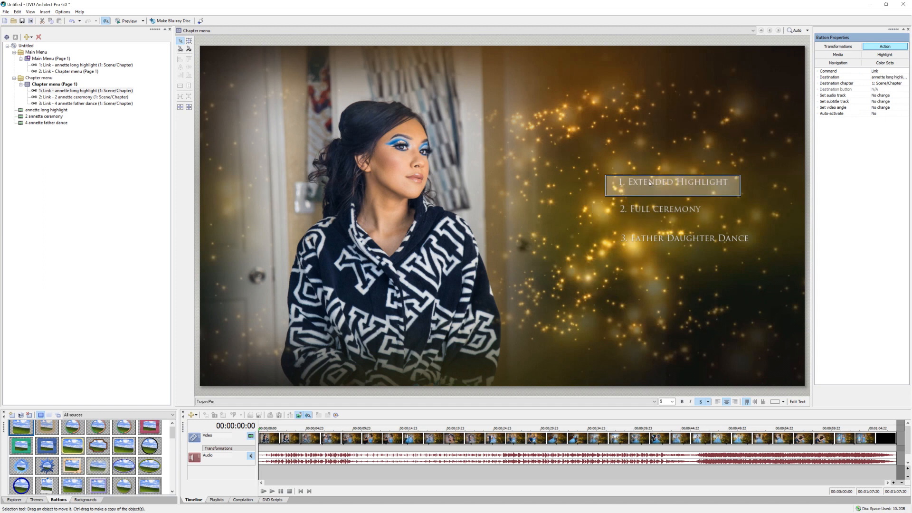
click(652, 216)
click(652, 232)
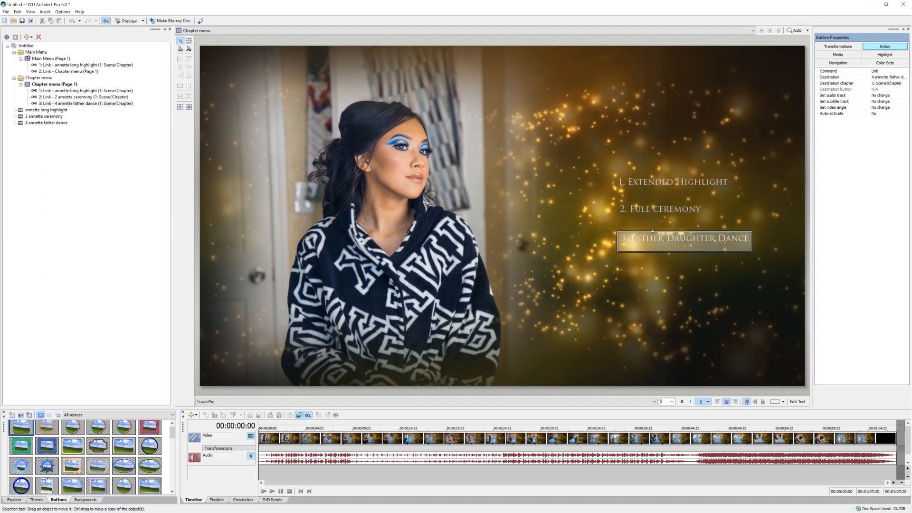
Open the Extended Highlight video from the Chapter menu, set its end action destination to the ceremony video, and briefly preview it.
click(652, 185)
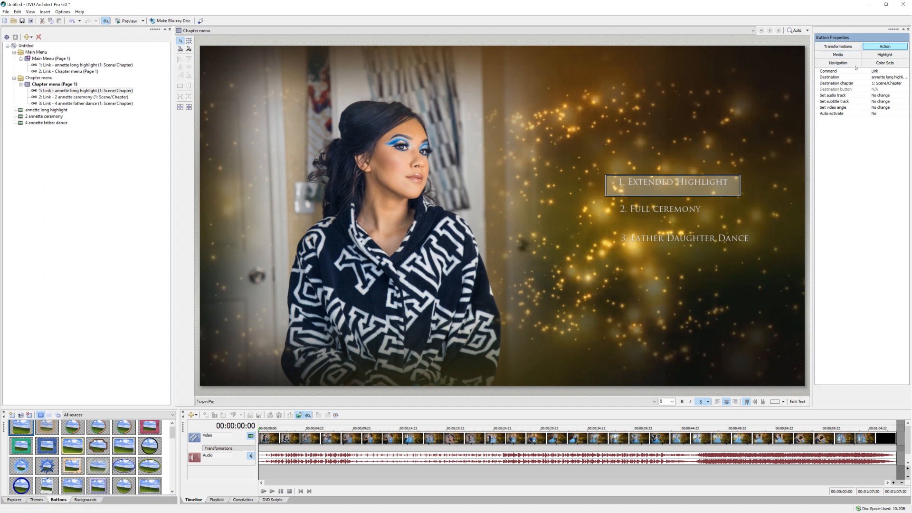
double_click(673, 180)
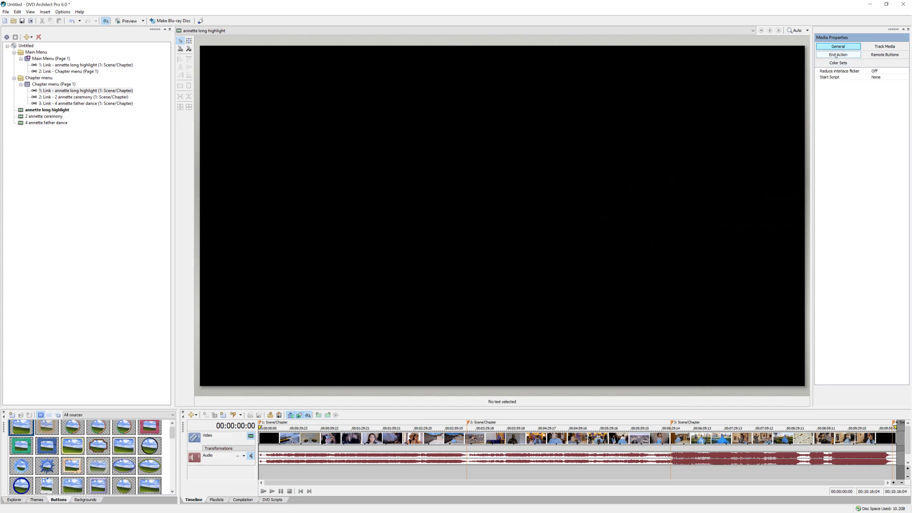
click(839, 55)
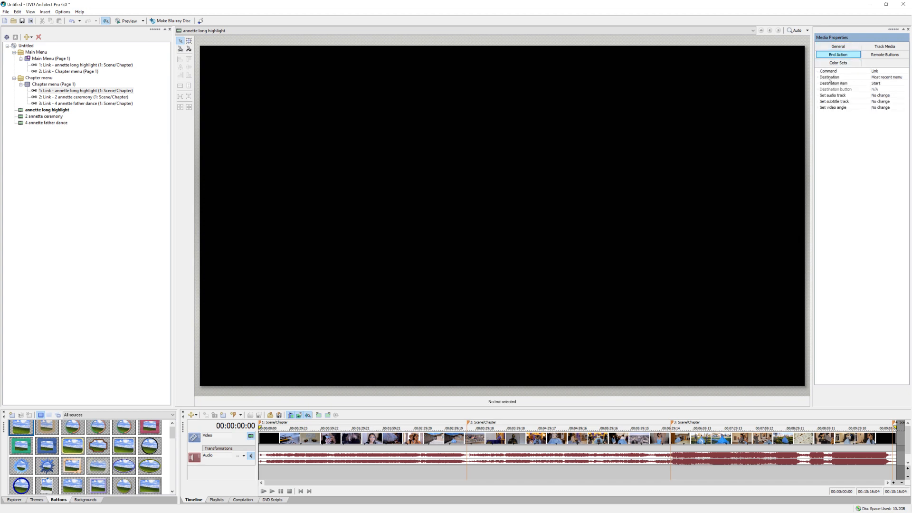
click(880, 77)
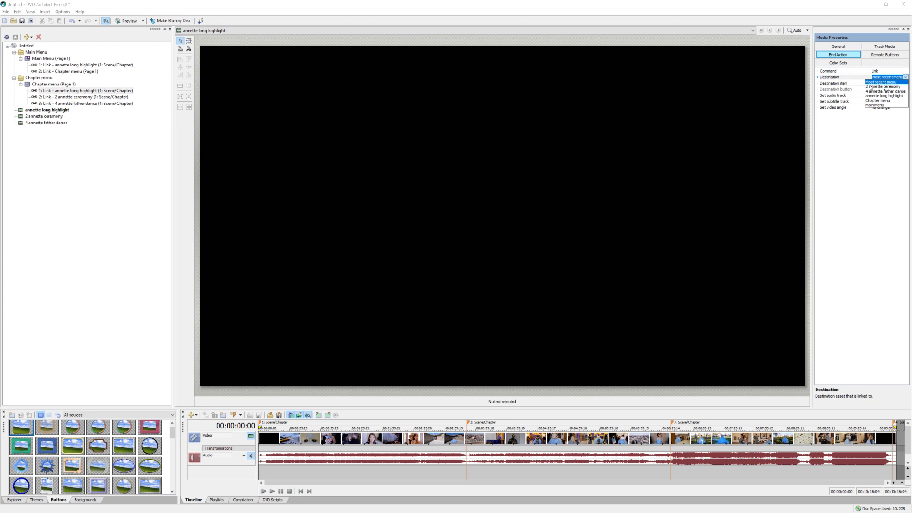
click(871, 87)
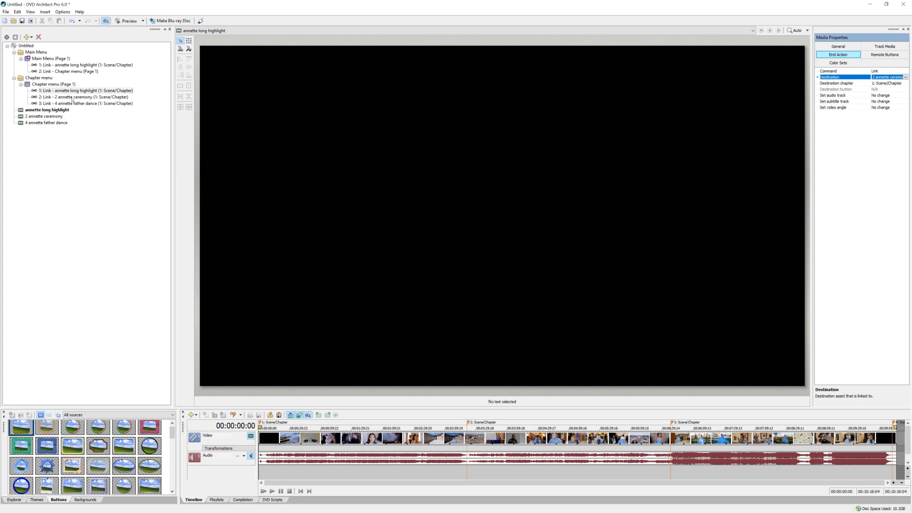
click(126, 21)
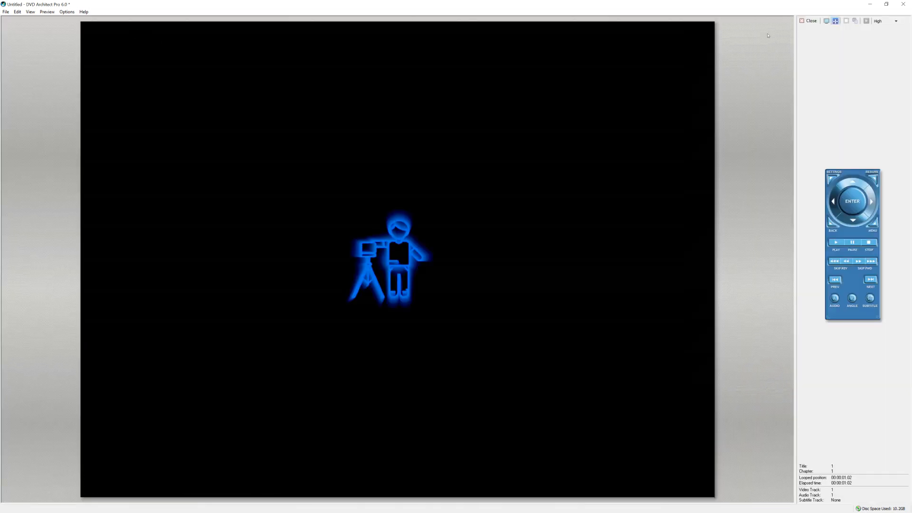
click(808, 21)
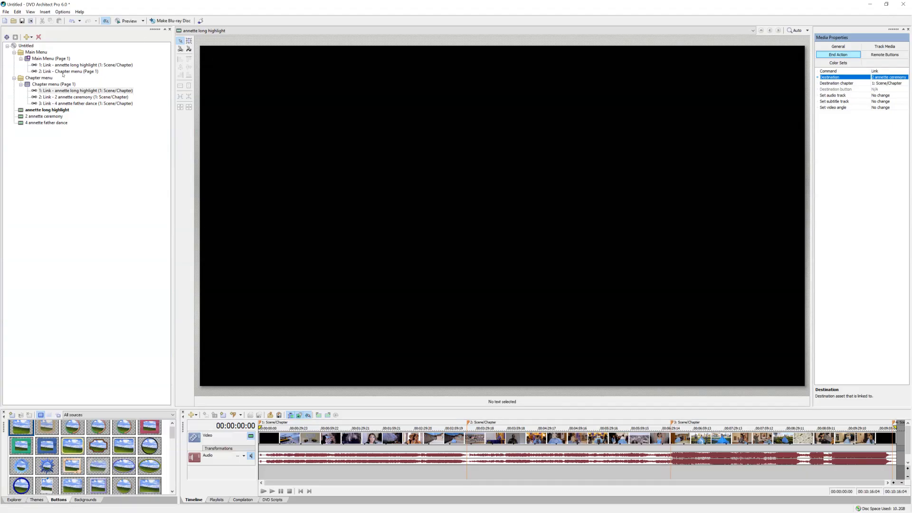
Open the Full Ceremony video from the Chapter menu and set its end action destination to the father dance video.
click(46, 77)
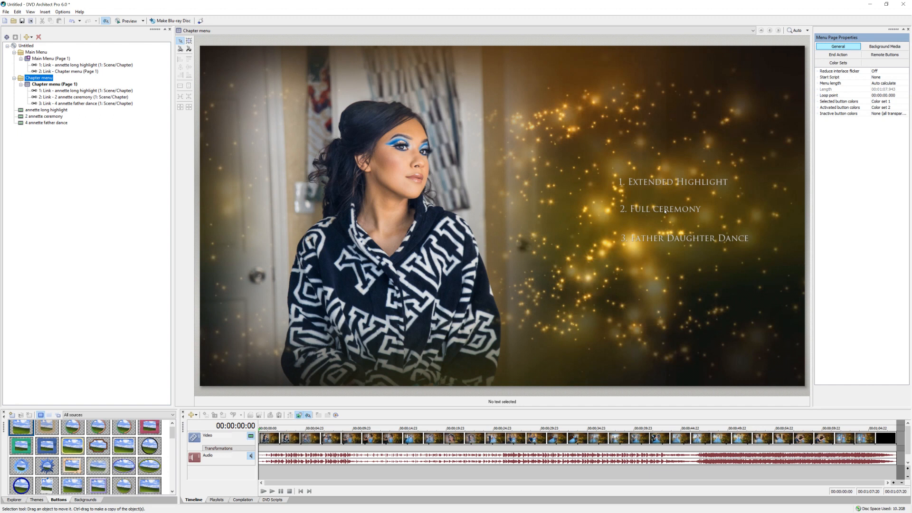
double_click(665, 210)
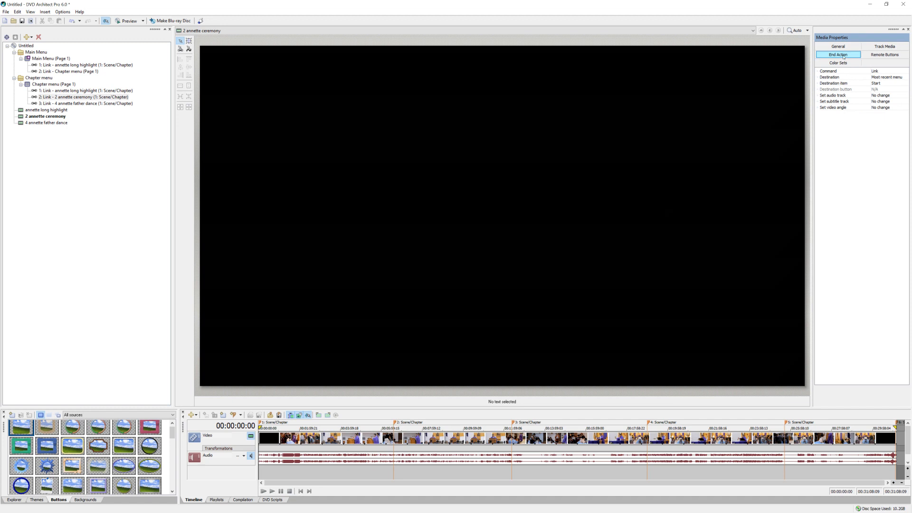
click(879, 78)
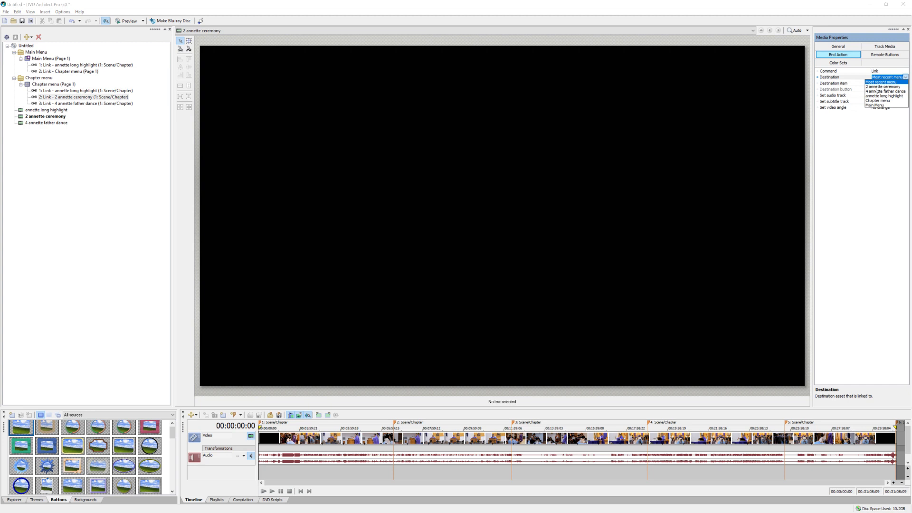
click(875, 91)
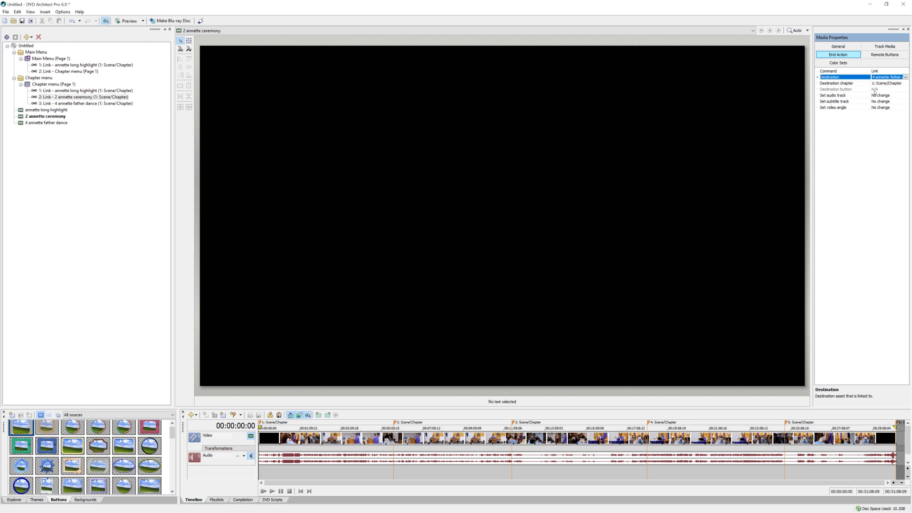
Open the father dance video and set its end action destination to Main Menu.
click(56, 103)
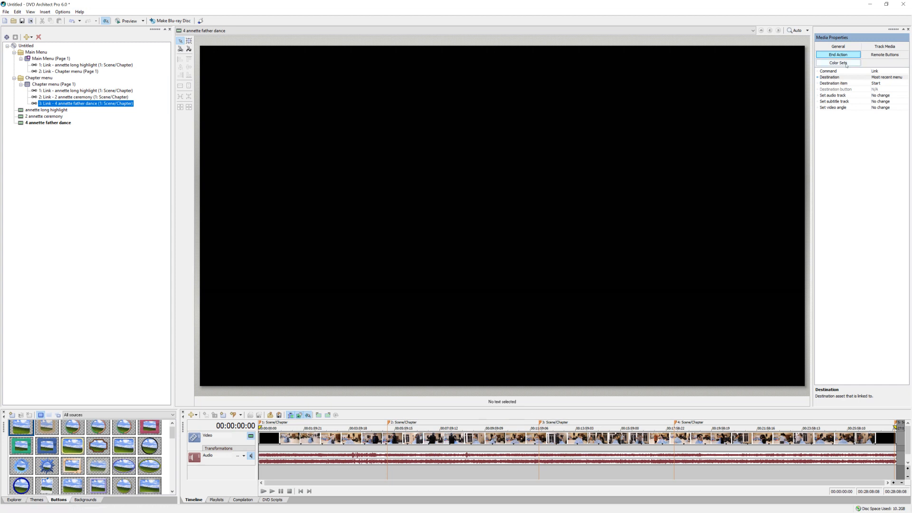
click(883, 77)
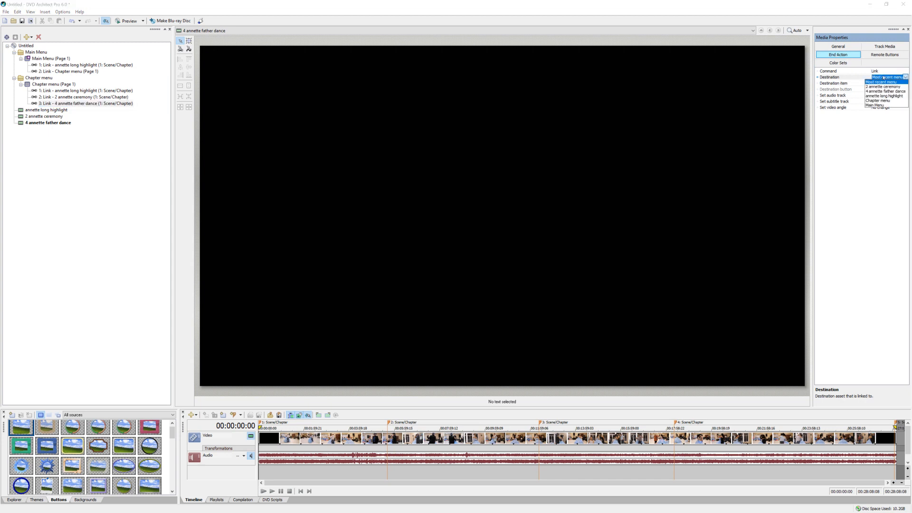
click(875, 105)
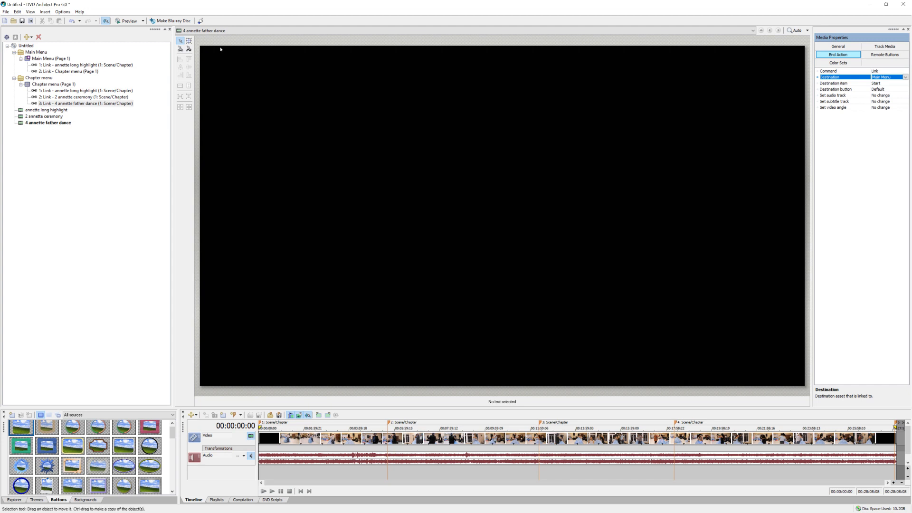
Preview the father dance video and skip through its chapters to the end to check where its end action leads.
click(127, 21)
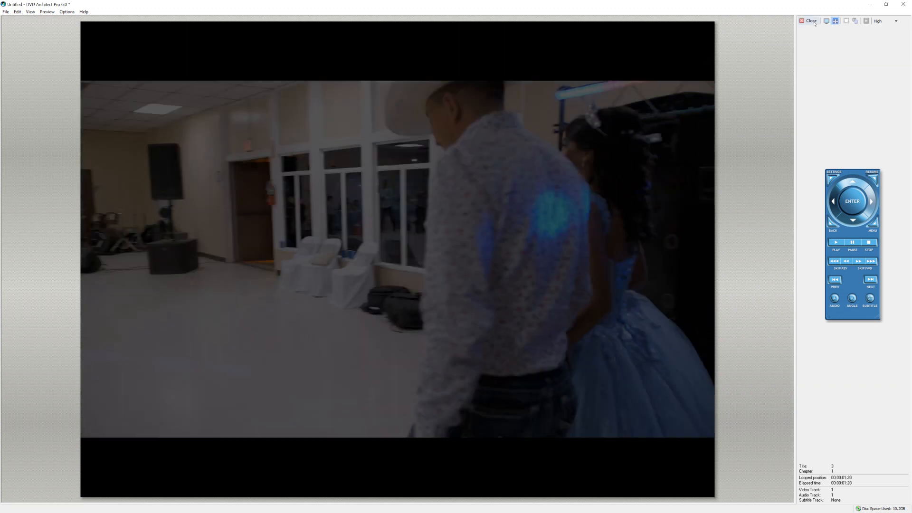
click(810, 21)
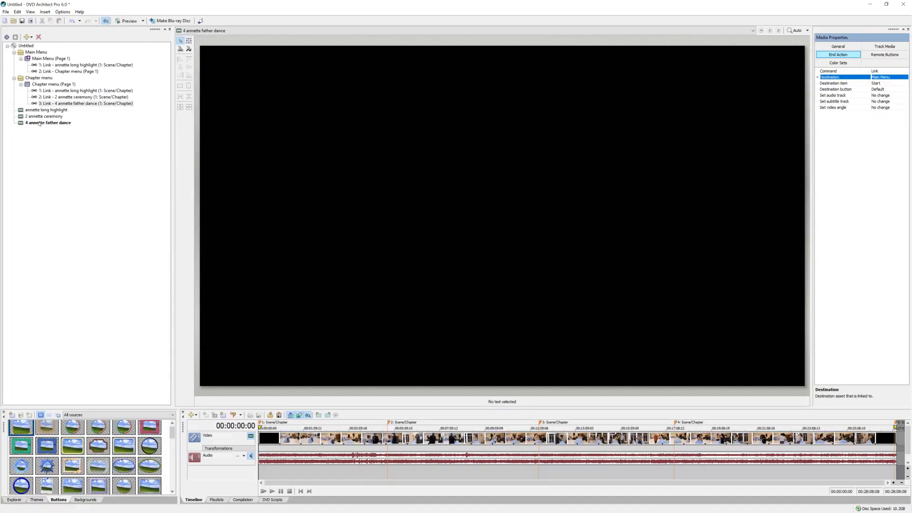
click(126, 21)
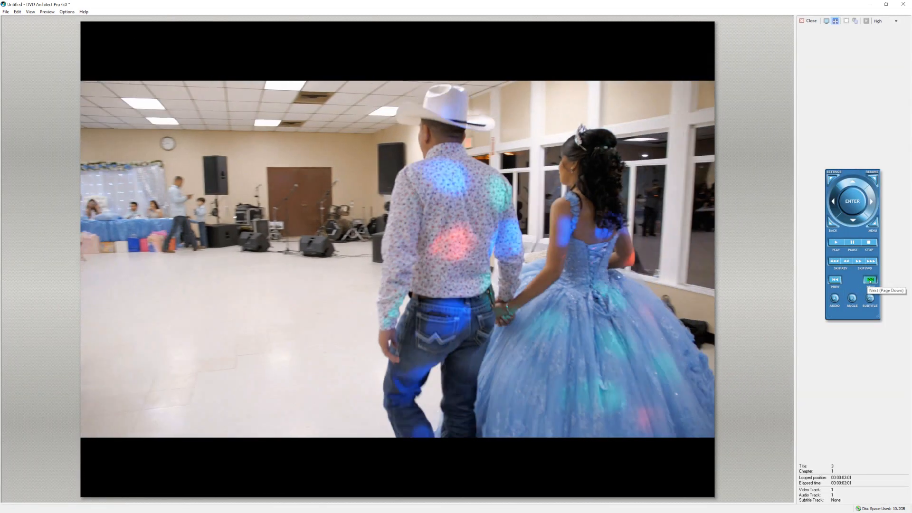
click(870, 280)
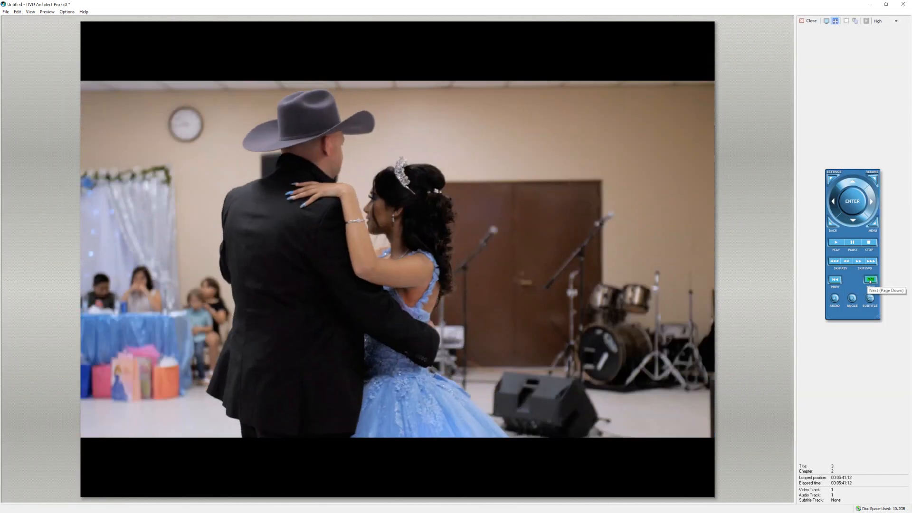
click(871, 281)
click(870, 281)
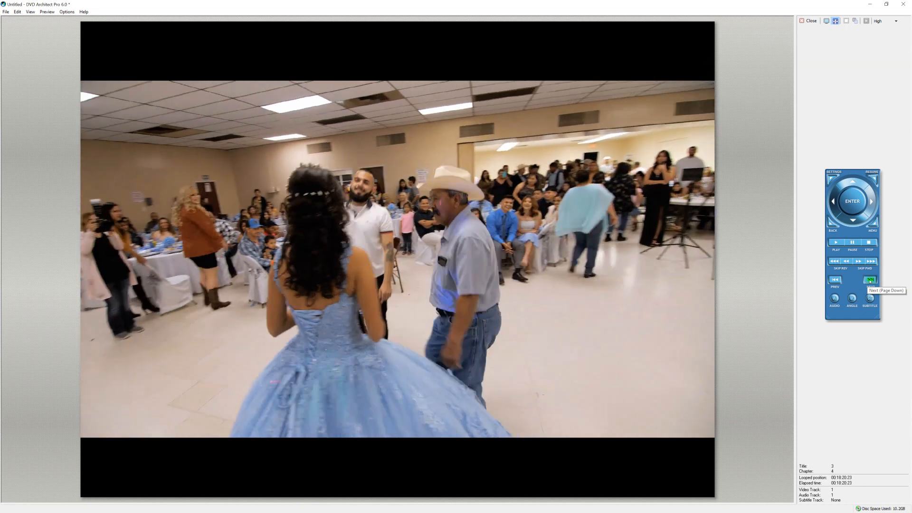
click(870, 280)
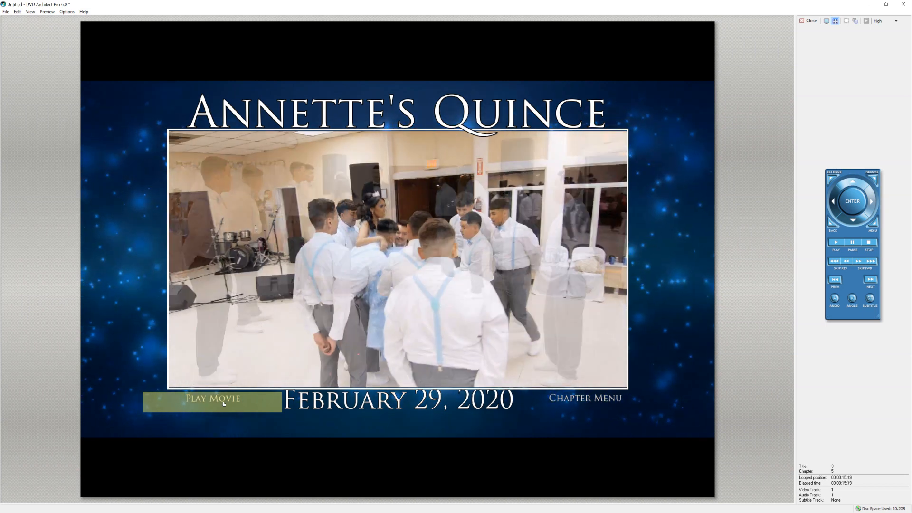
Play the movie from the previewed main menu and skip ahead to the highlight's last chapter to check the transition to the next video.
click(224, 404)
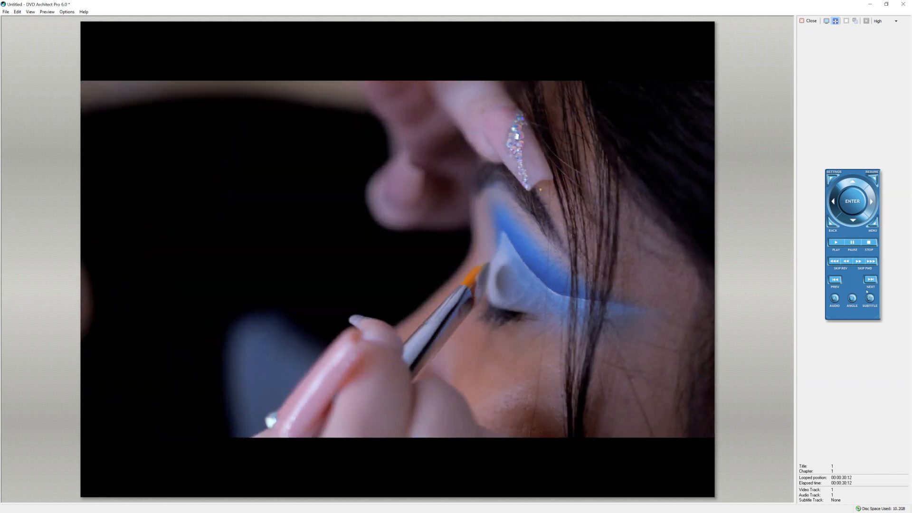
click(871, 280)
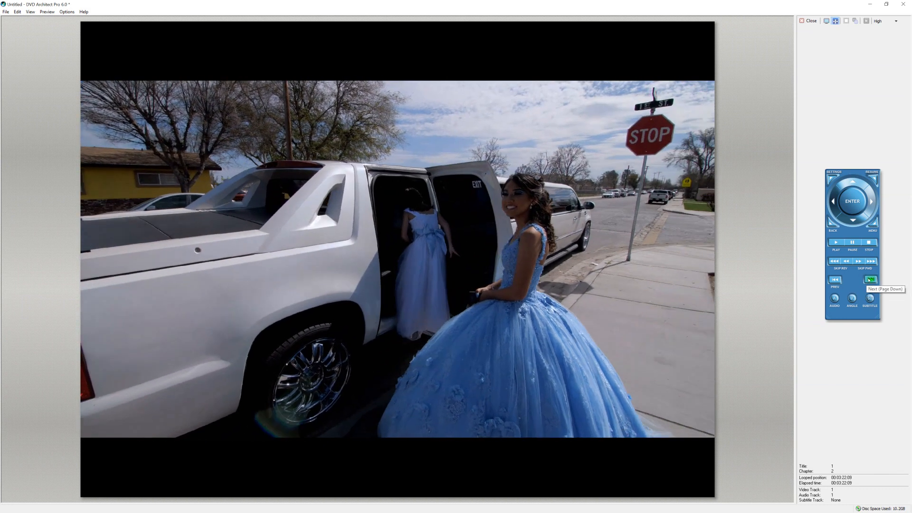
click(870, 279)
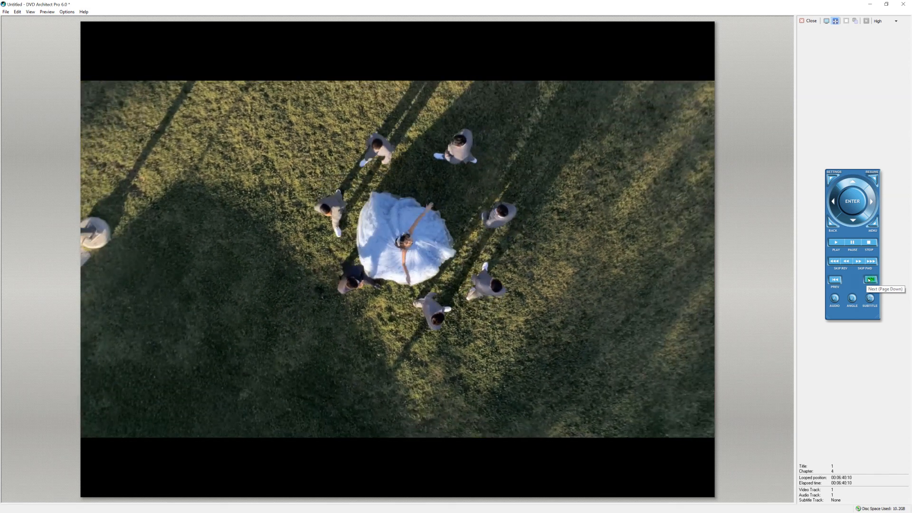
click(870, 280)
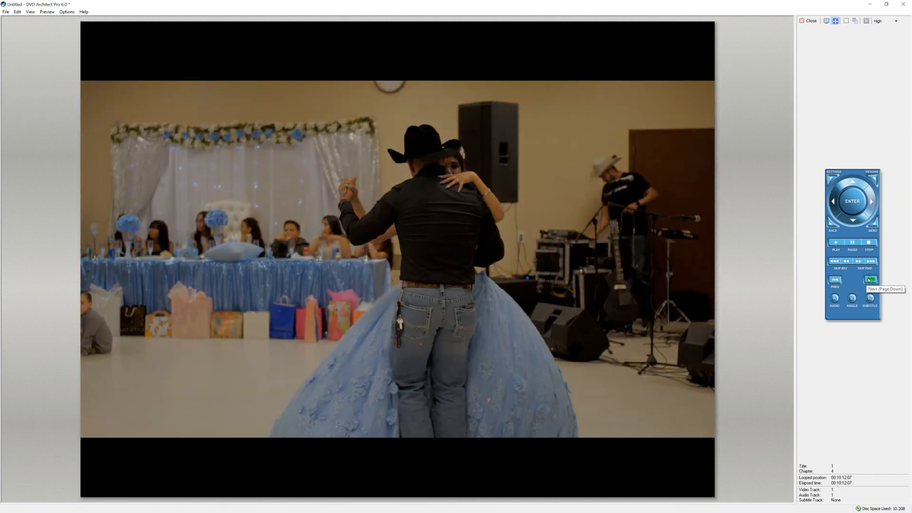
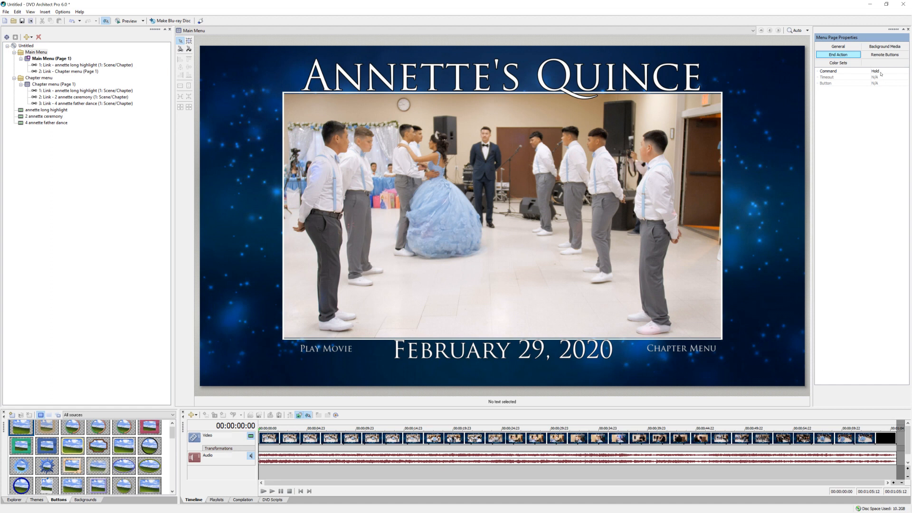
Set the Main Menu page's end action to Activate button with "2: Link - Chapter menu (Page 1)", and briefly preview the menu.
click(881, 73)
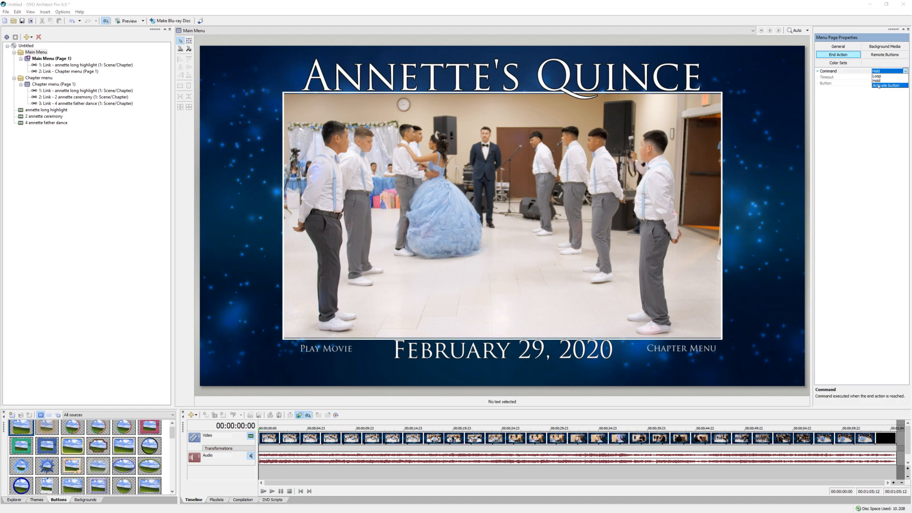
click(879, 86)
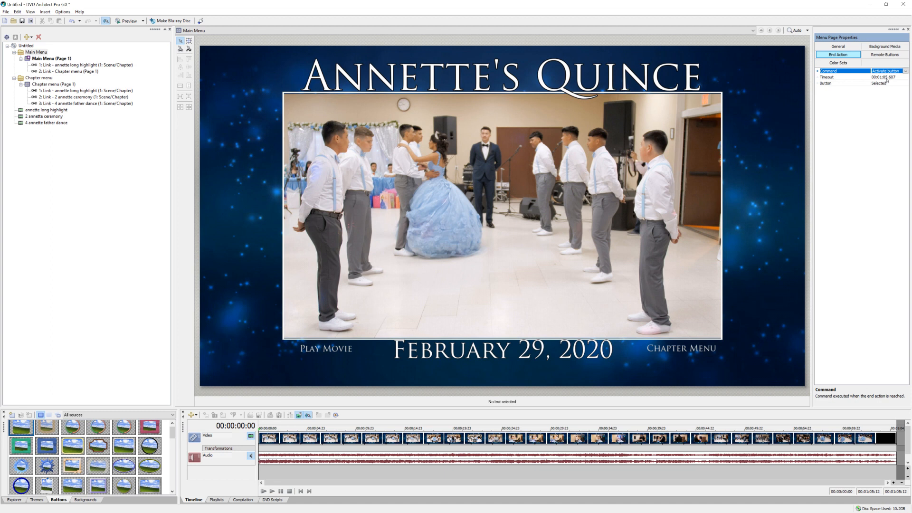
click(875, 84)
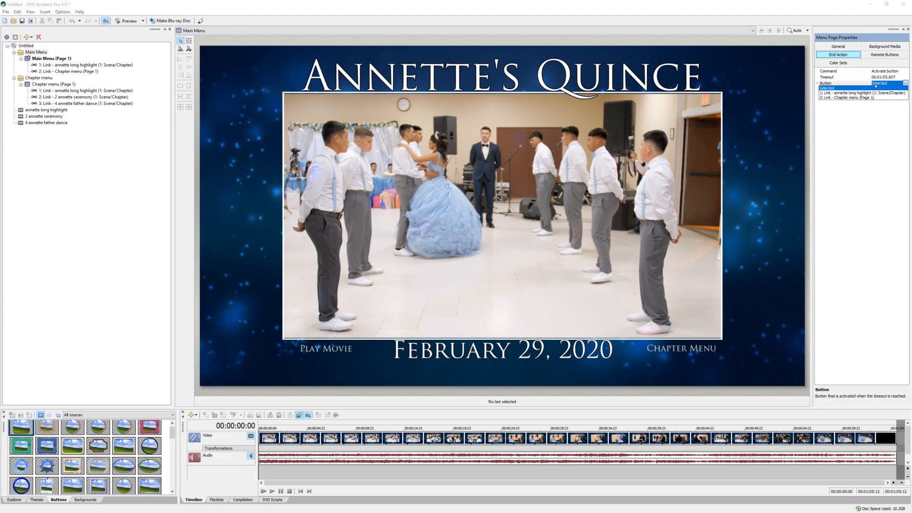
click(850, 98)
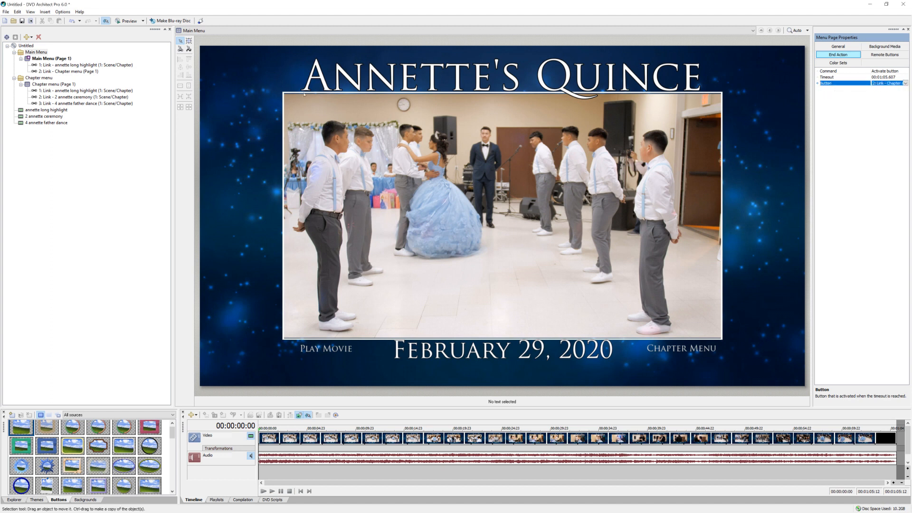
click(127, 21)
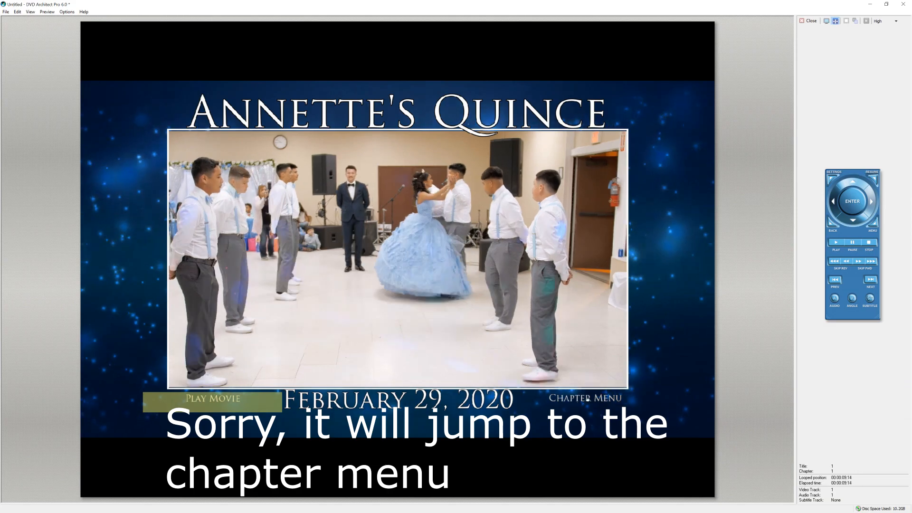
key(Escape)
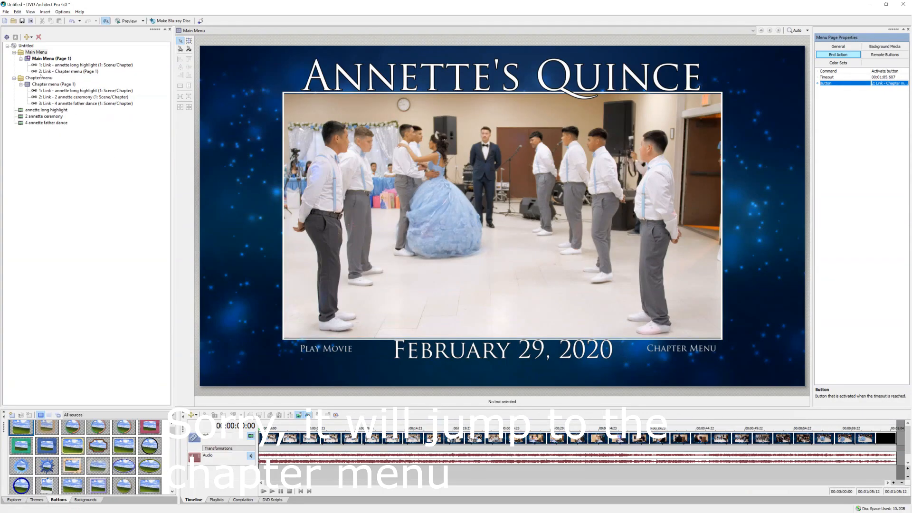
Set the Chapter menu page's end action to Activate button with link 1, the long highlight.
click(39, 78)
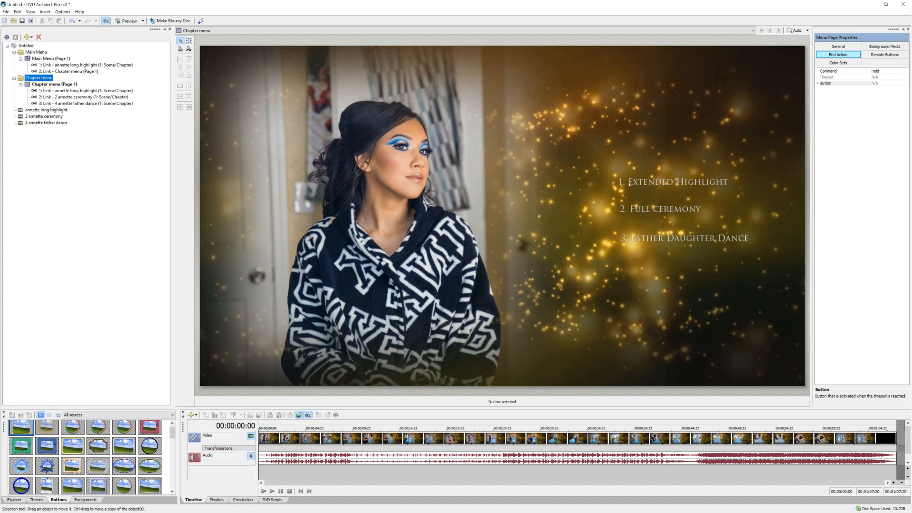
click(832, 54)
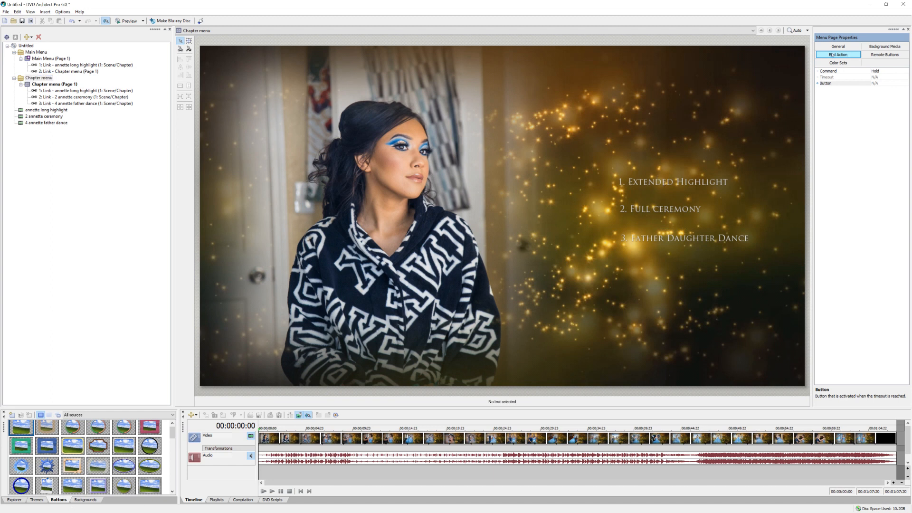
click(881, 71)
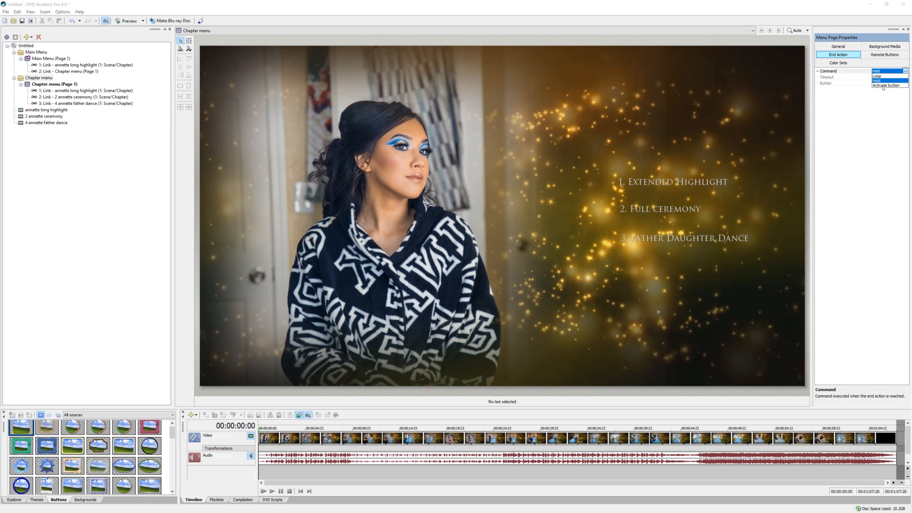
click(882, 86)
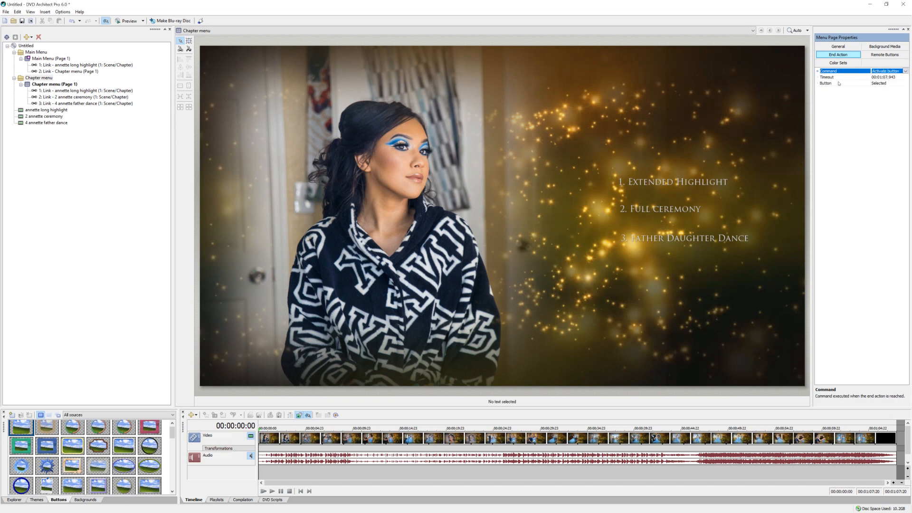
click(882, 84)
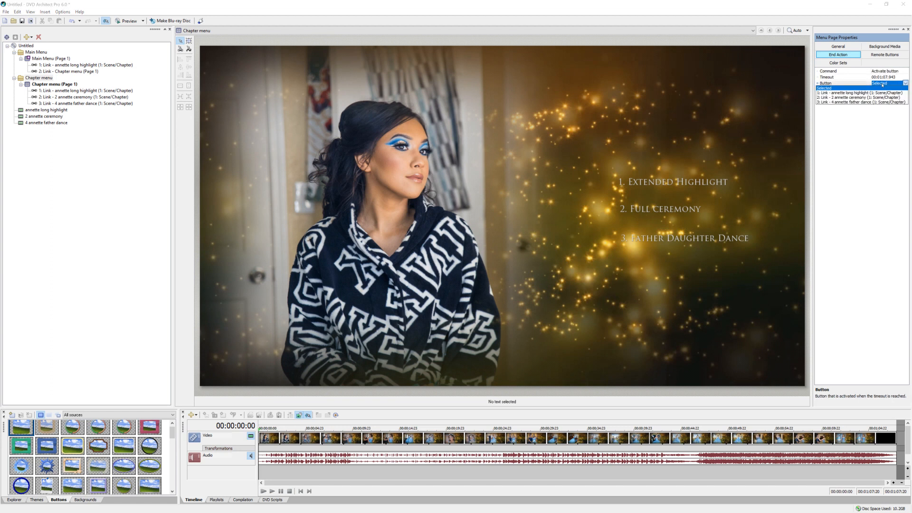
click(849, 93)
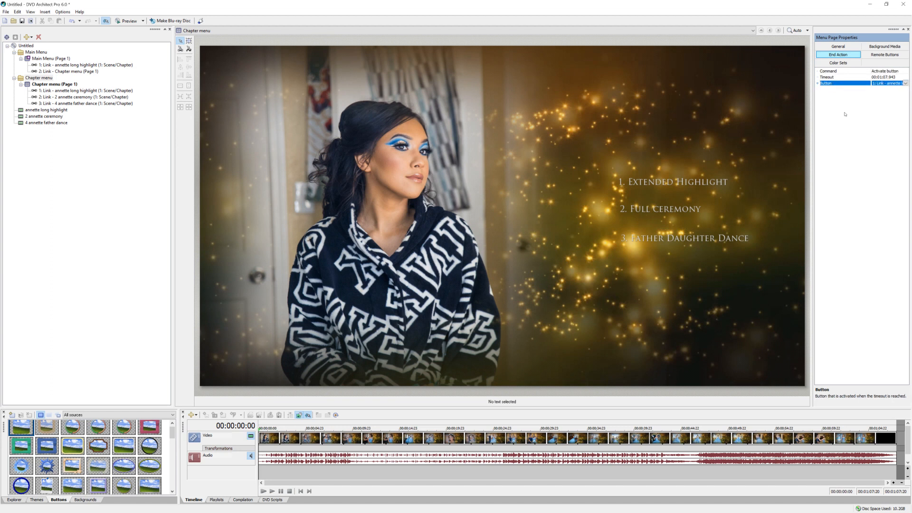
Preview the chapter menu to check its playback and highlighted link, and close the preview.
click(124, 22)
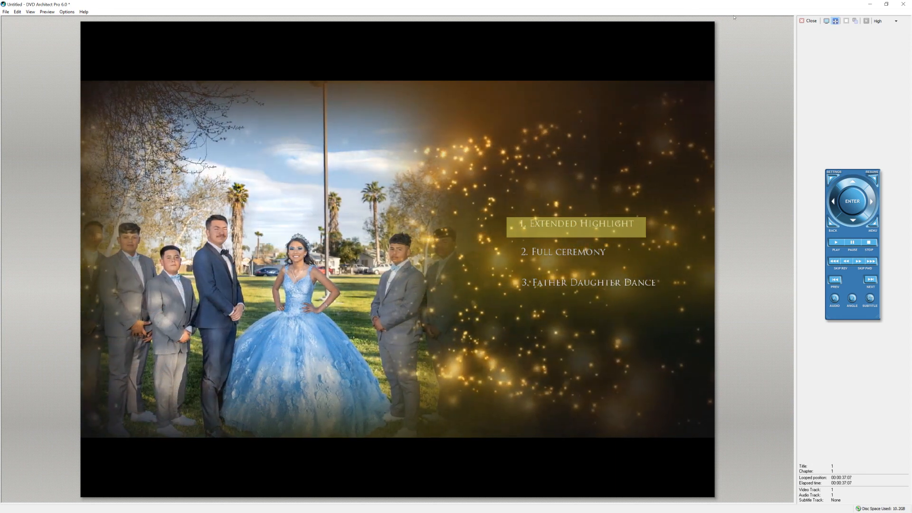
click(809, 21)
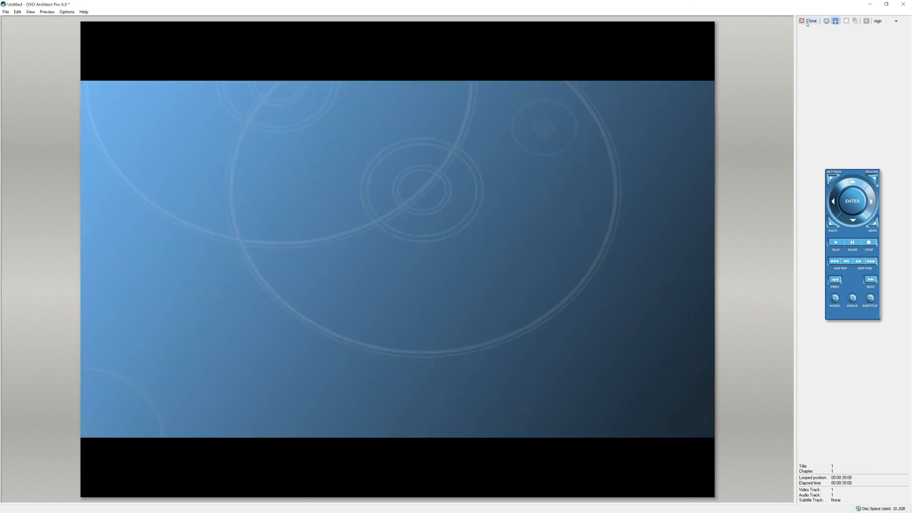
click(123, 188)
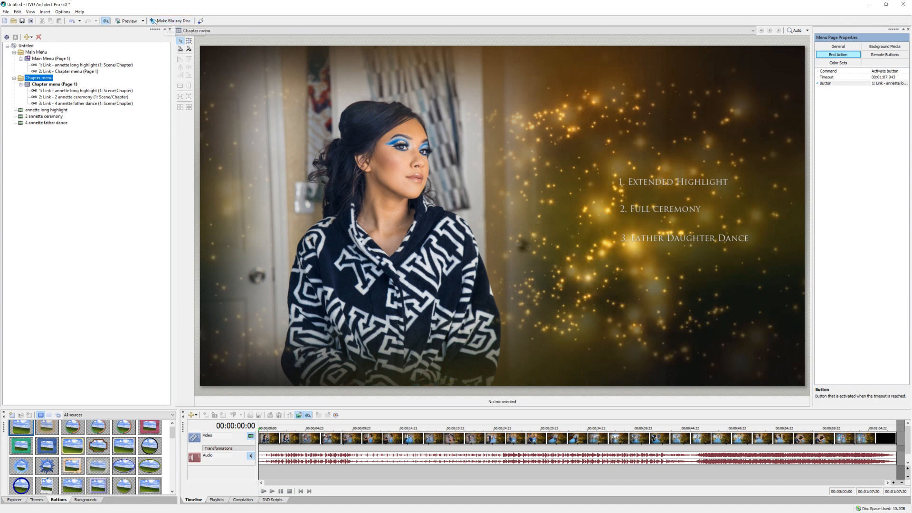
Prepare the Blu-ray project as an image file in the Videos folder, named with the celebrant's name plus "Quince Bluray".
click(169, 23)
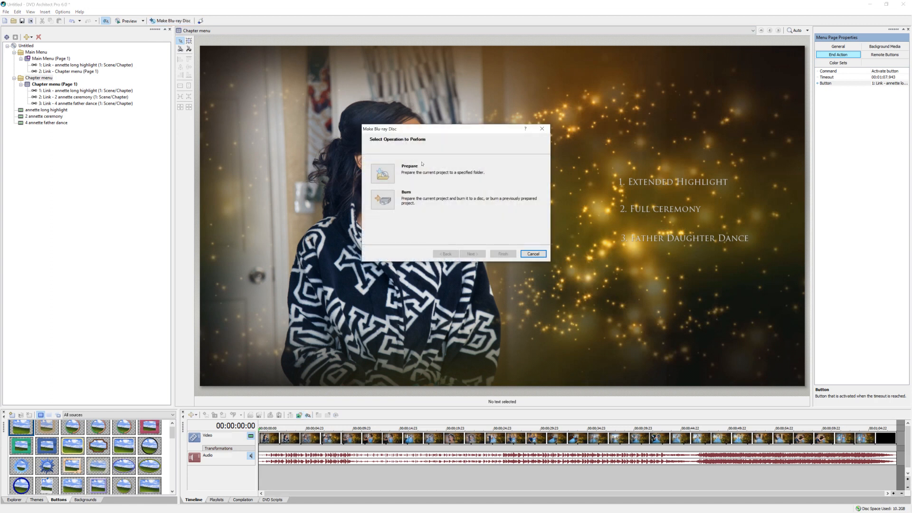
click(383, 173)
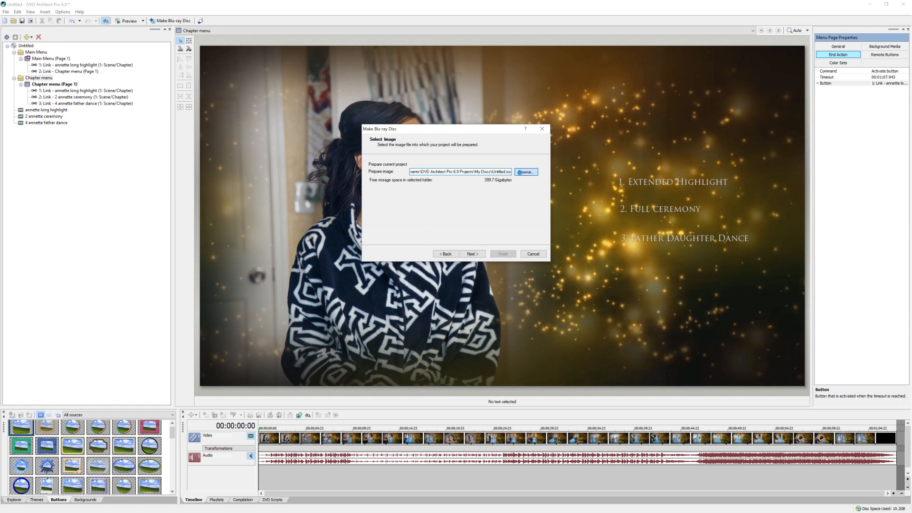
click(521, 172)
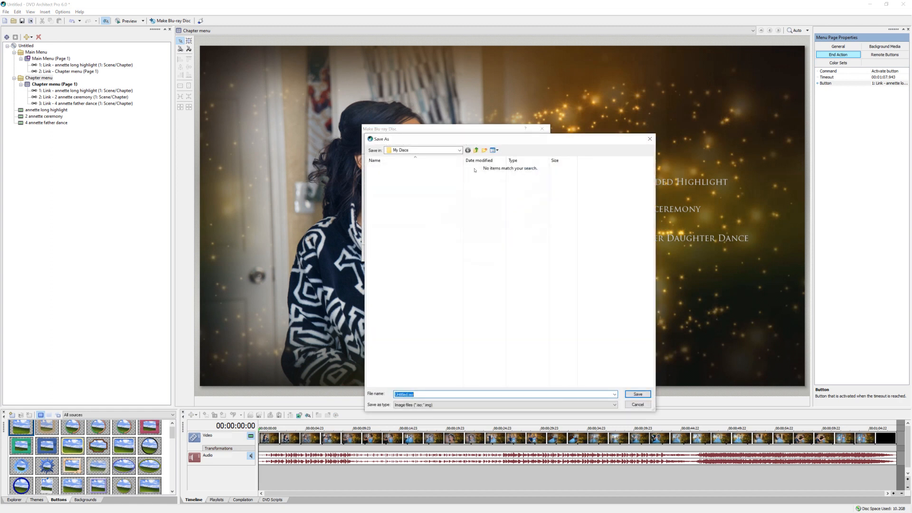
click(459, 150)
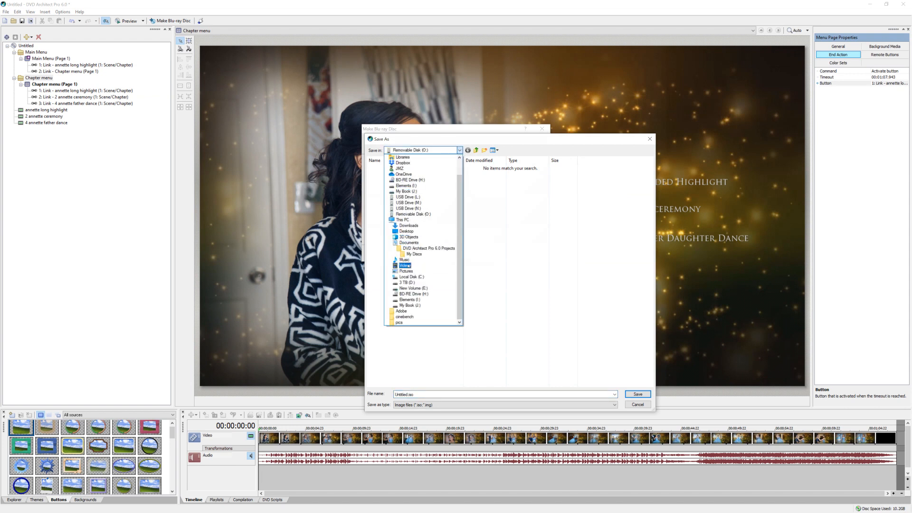
click(405, 265)
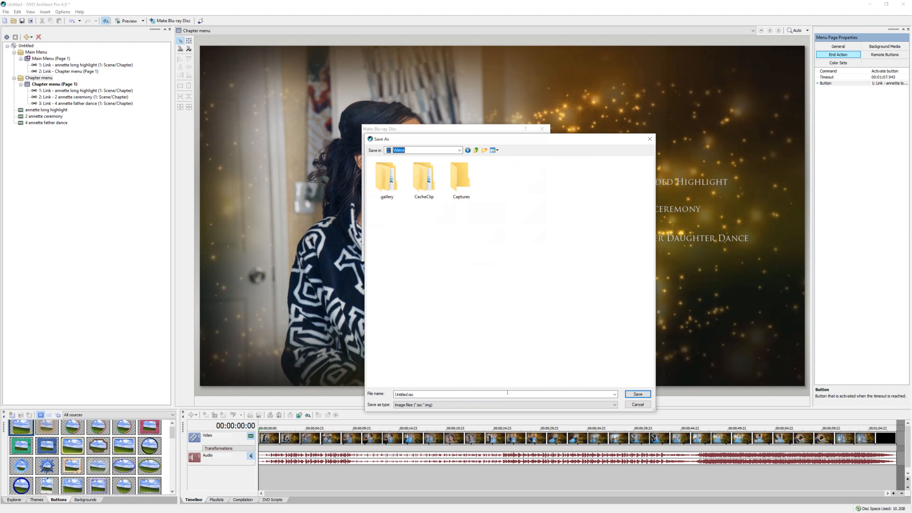
click(421, 397)
text(Annettes Quince Bluray)
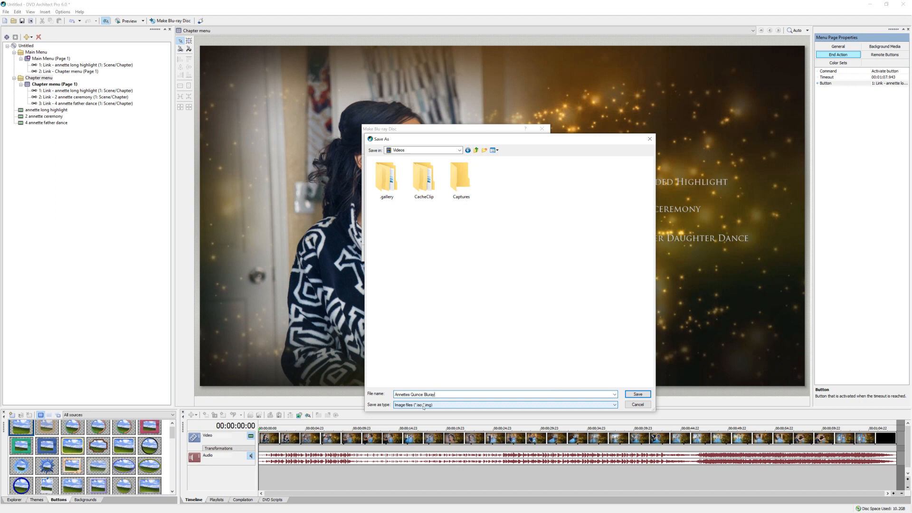
click(637, 394)
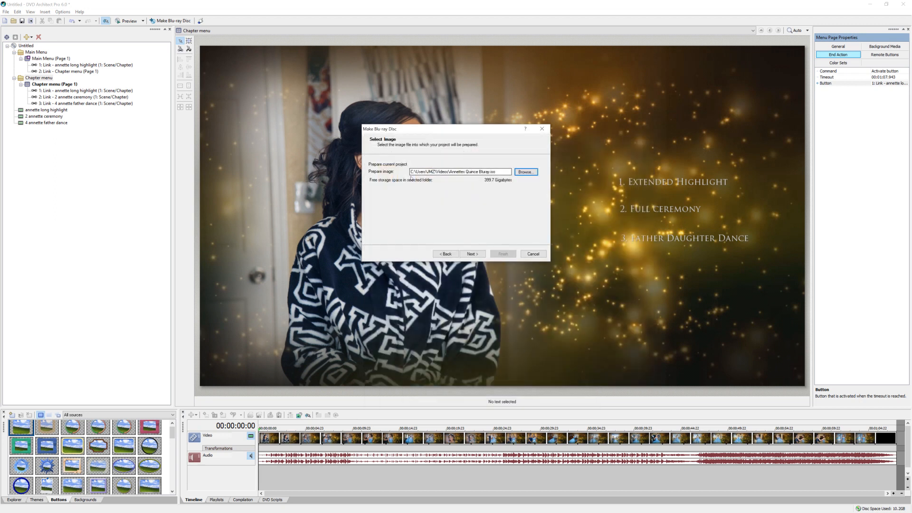
click(472, 254)
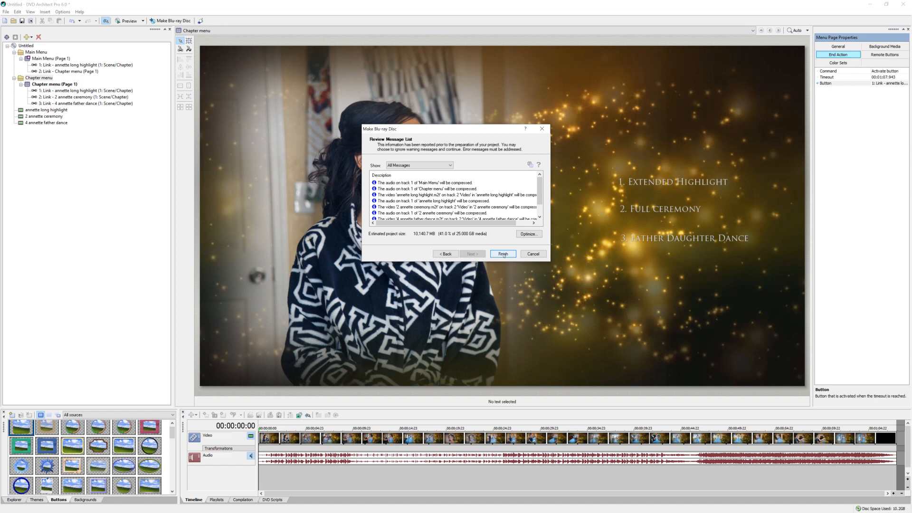
Raise the default video bit rate in the disc optimization so the project fills about 58% of the 25 GB media.
click(531, 235)
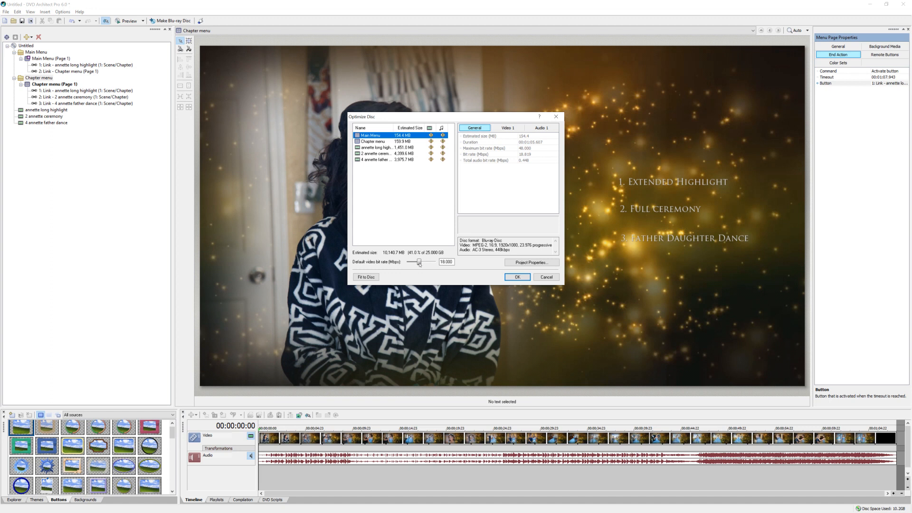
drag(419, 264, 433, 263)
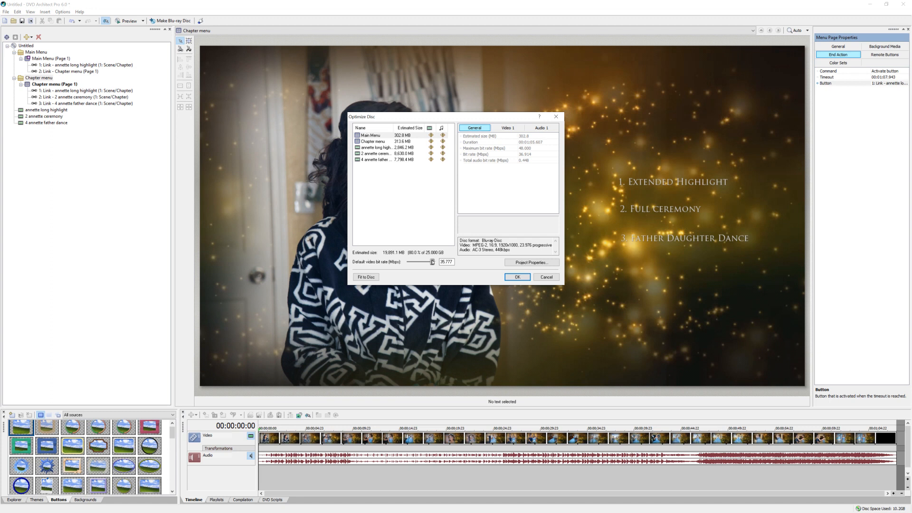
drag(432, 262, 426, 262)
drag(426, 262, 424, 262)
drag(424, 264, 425, 264)
click(517, 277)
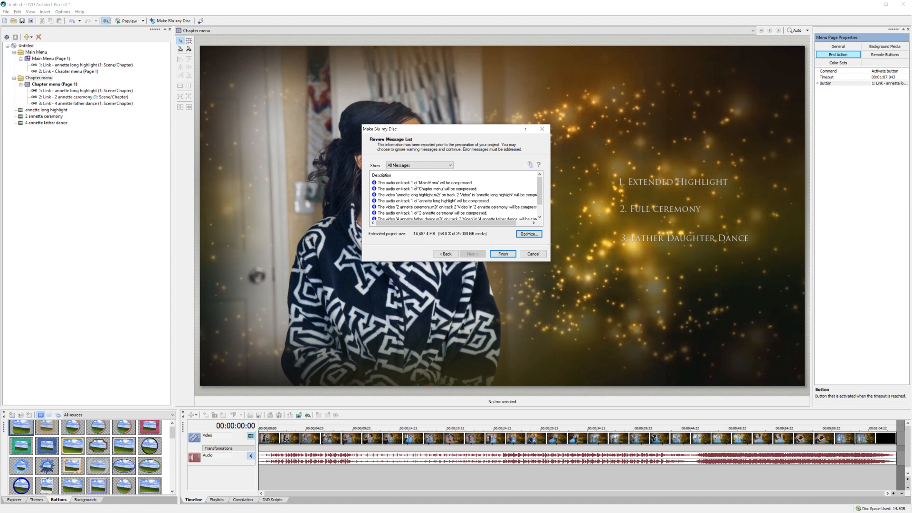
Review the full list of preparation messages and start rendering the disc image.
drag(540, 190, 540, 202)
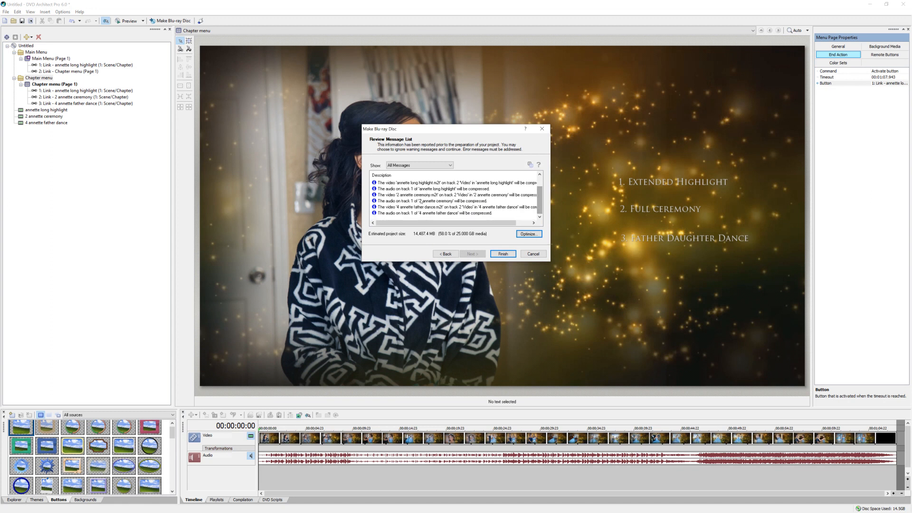
scroll(499, 200, up, 2)
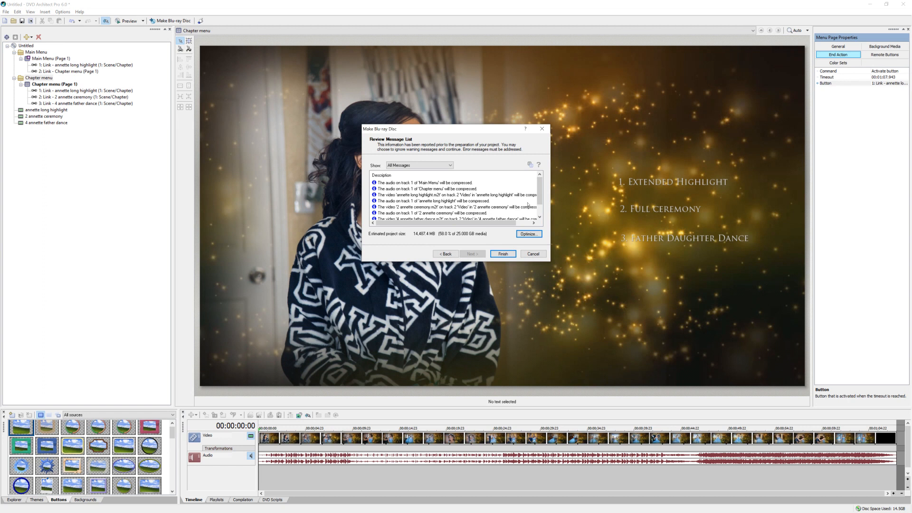
scroll(528, 204, down, 1)
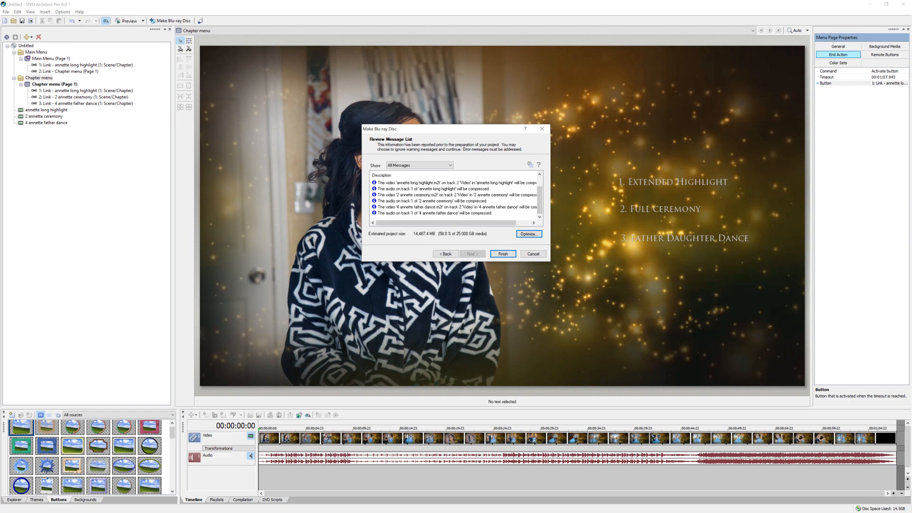
click(503, 254)
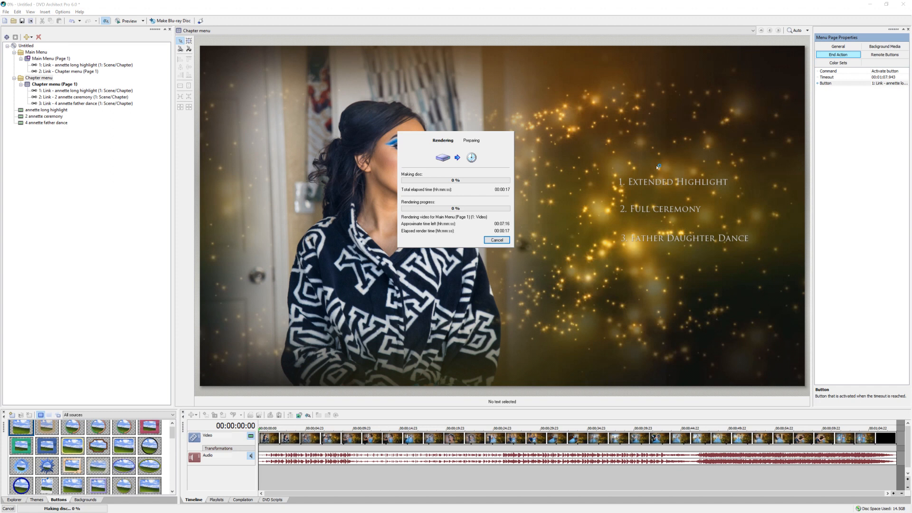
Cancel the running disc render and dismiss the cancellation notice.
click(492, 241)
click(437, 192)
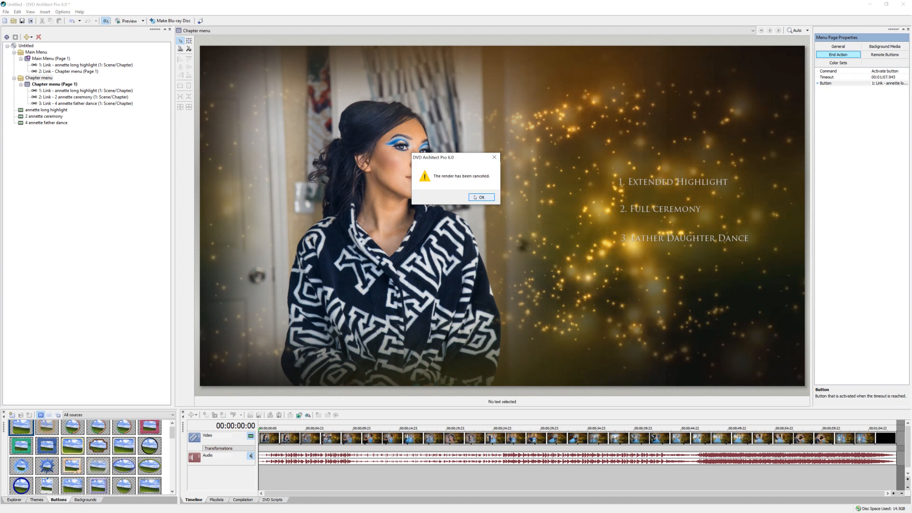
click(476, 198)
Switch to File Explorer, browse to the Elements (I:) drive, and open the celebrant's finished Blu-ray ISO in VLC media player.
key(super)
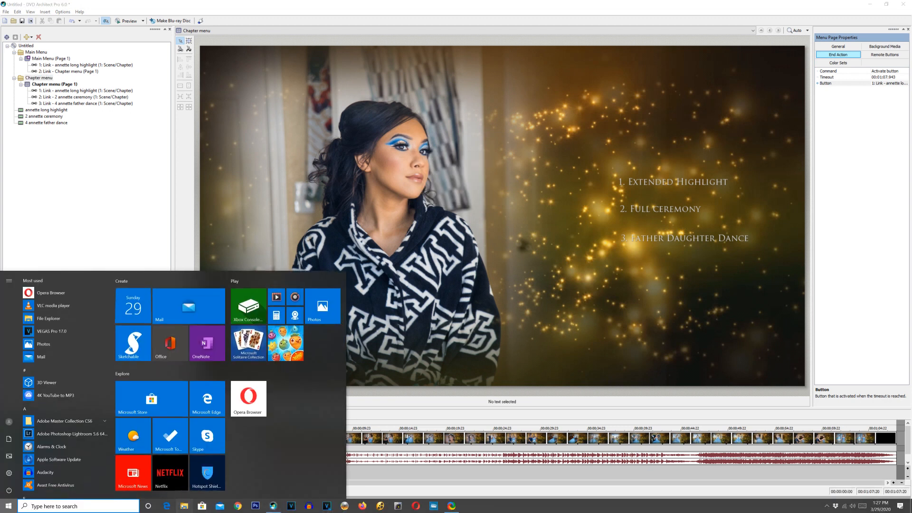
key(super)
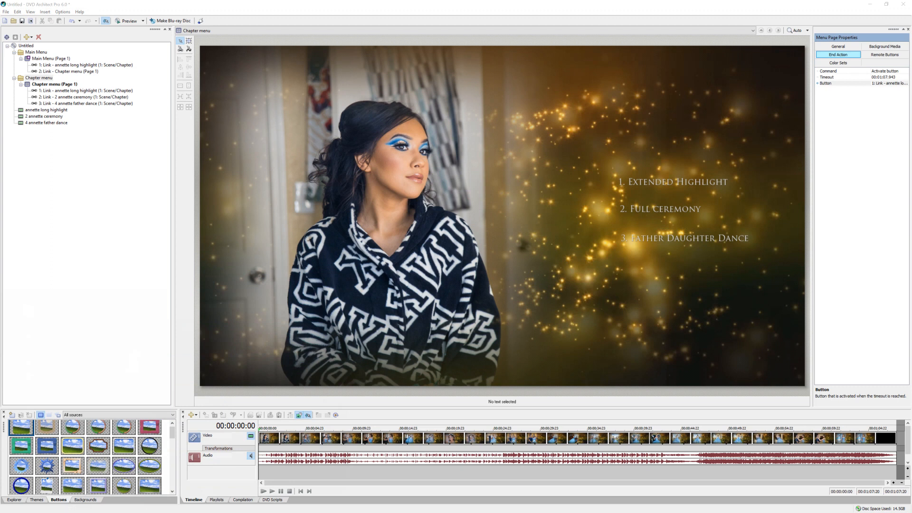
drag(911, 71, 207, 33)
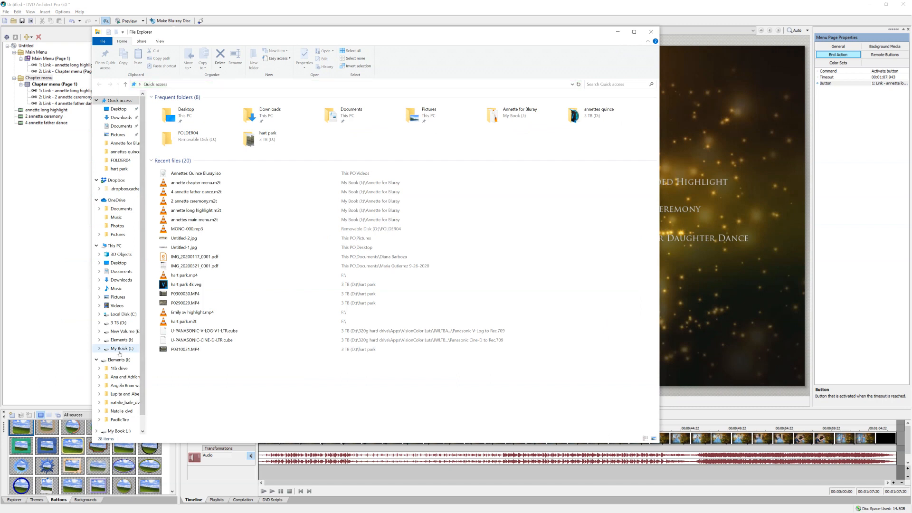
click(118, 341)
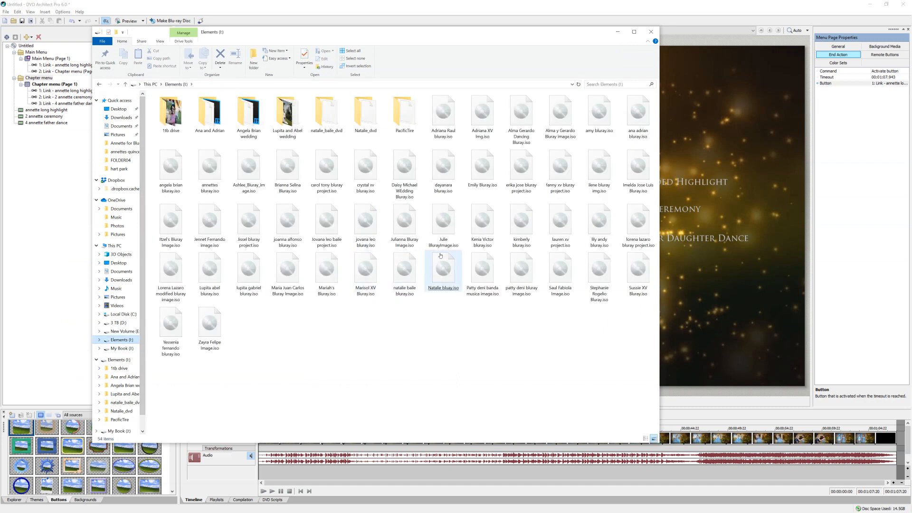
click(213, 163)
right_click(214, 162)
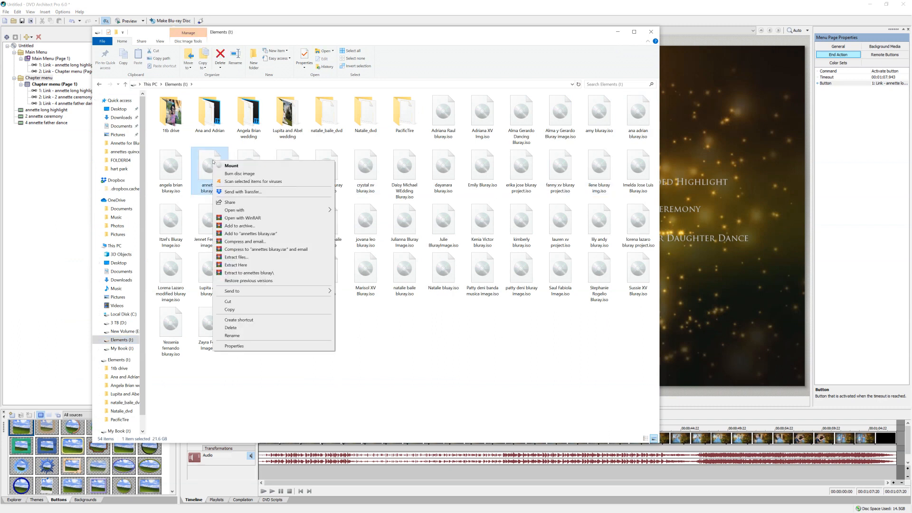
mouse_move(266, 210)
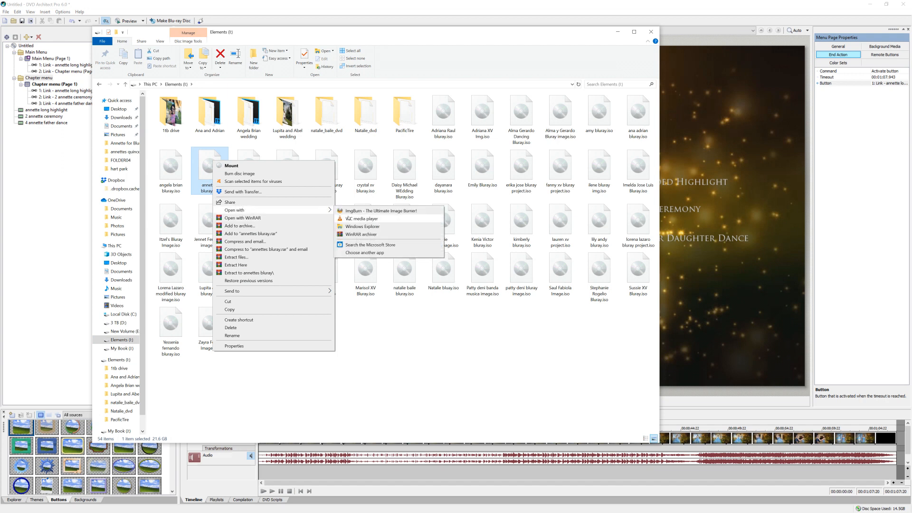
click(349, 219)
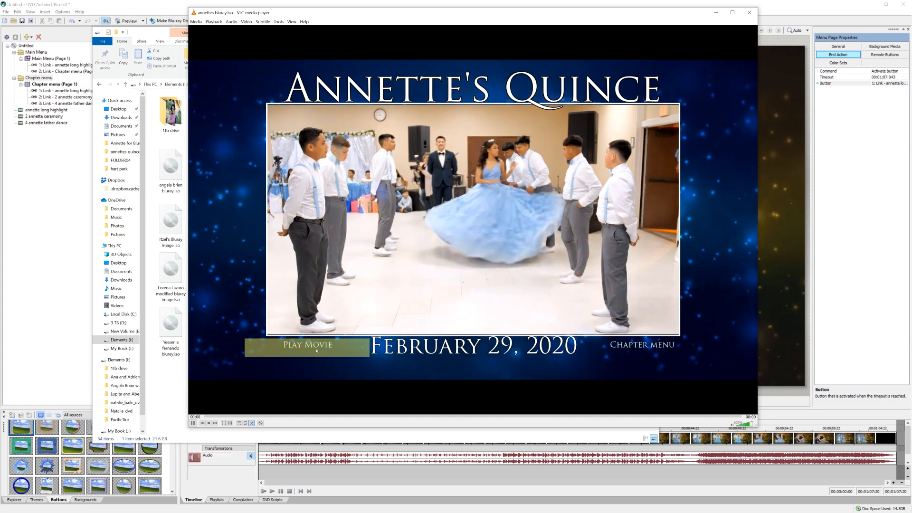
Navigate the disc's main menu to the chapter menu and play "8. PreQuince Session".
key(Right)
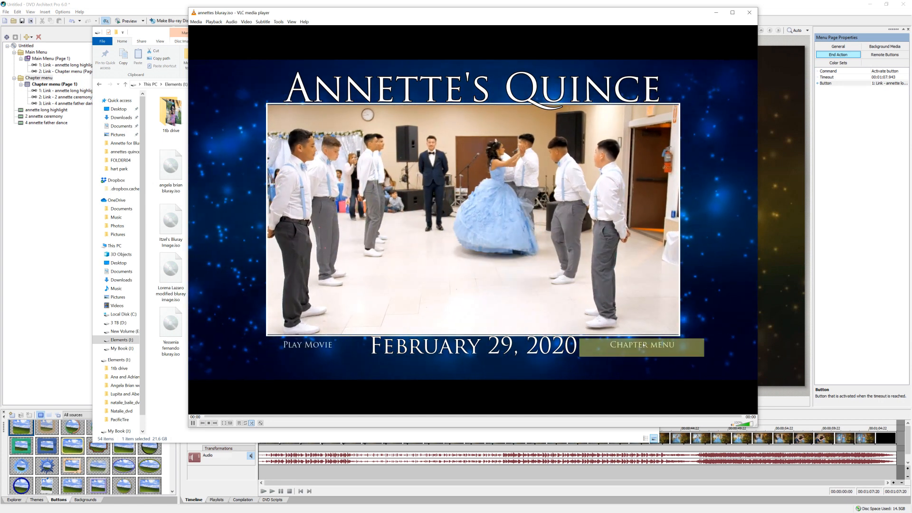
key(Up)
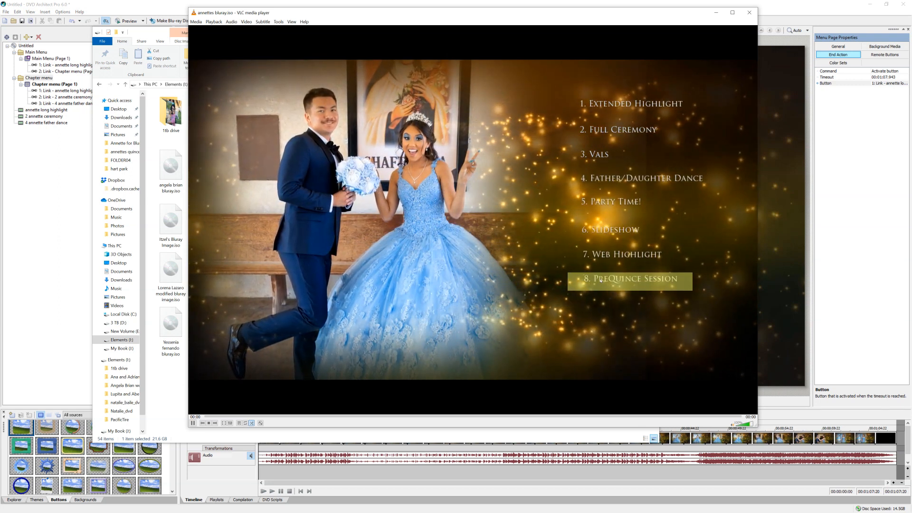
click(626, 283)
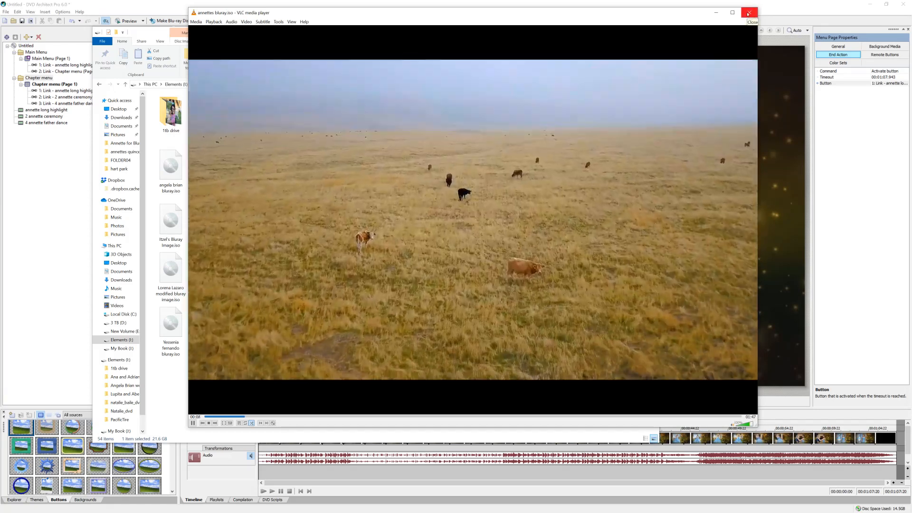
Close VLC and File Explorer, and open the Main Menu page in DVD Architect.
click(748, 14)
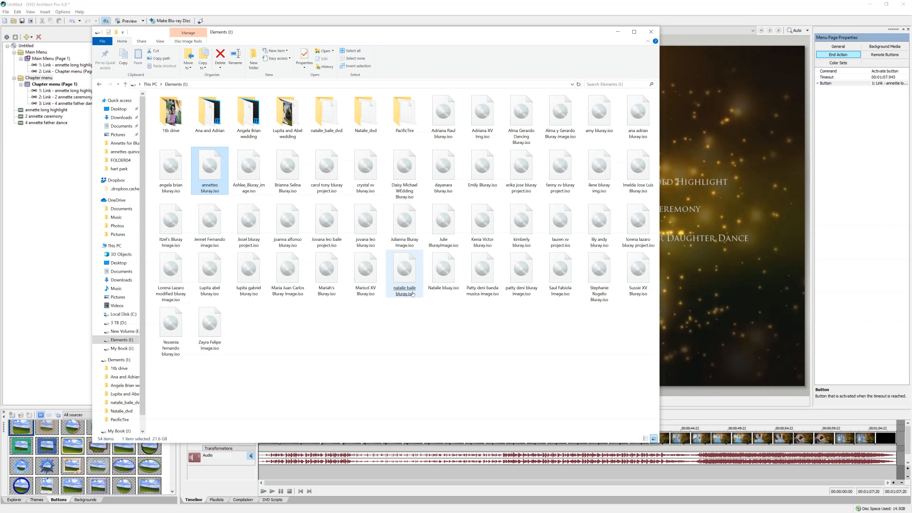
click(650, 32)
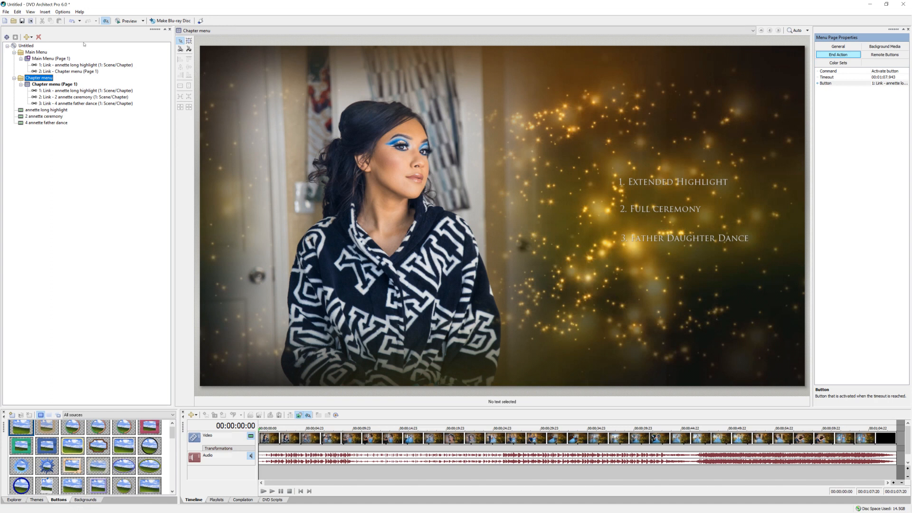
click(31, 53)
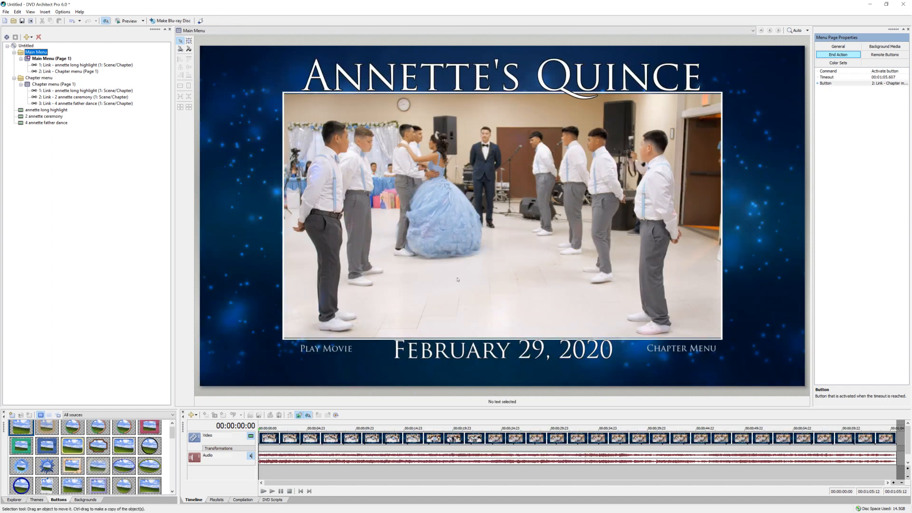